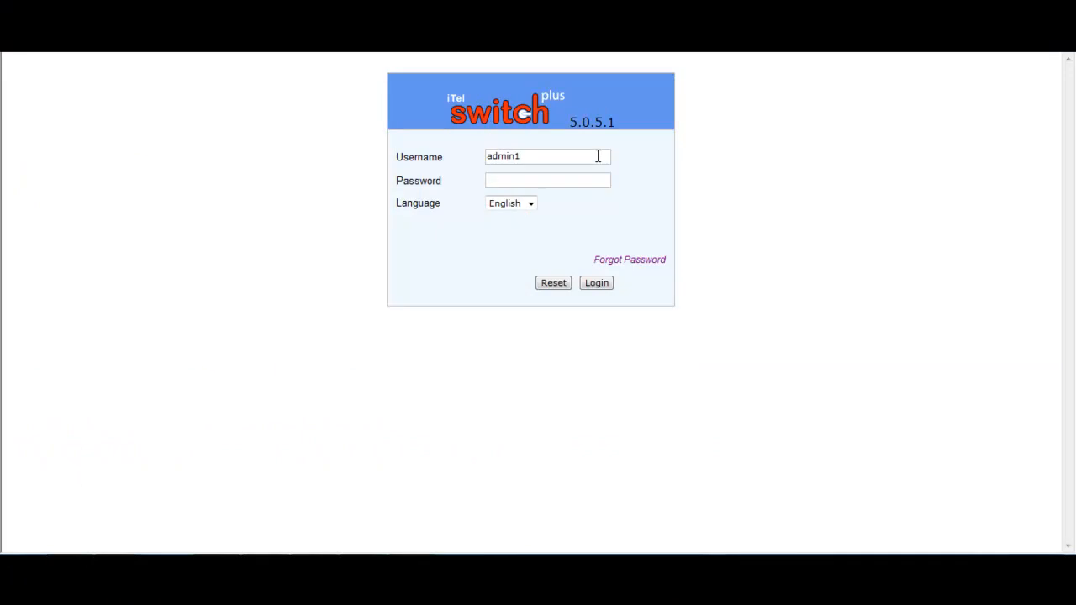
Step: Log in with the admin account credentials and focus the new-password field
click(598, 156)
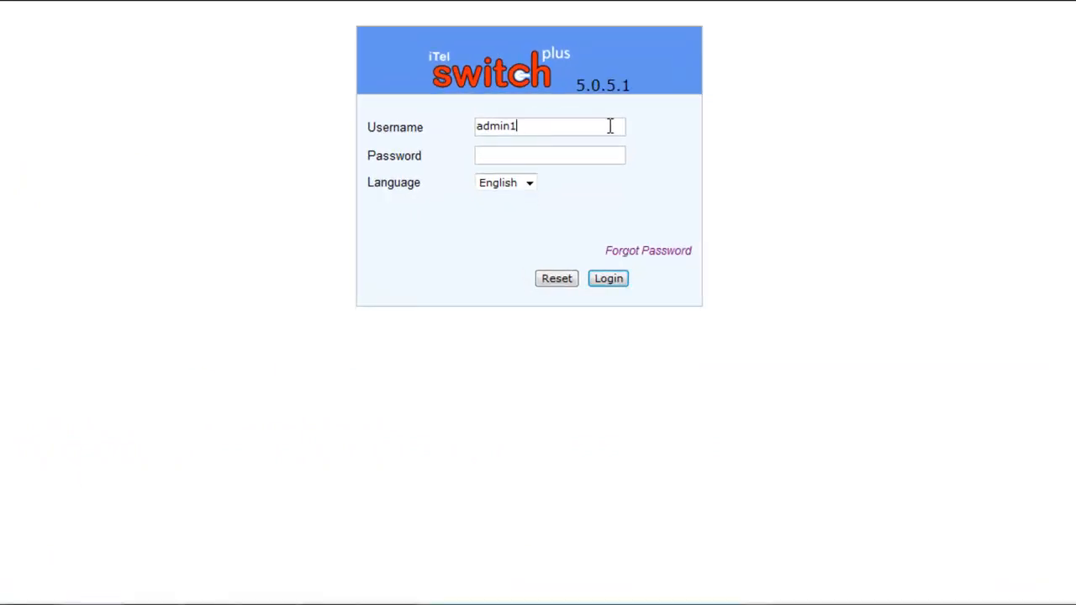
click(561, 154)
text(admin)
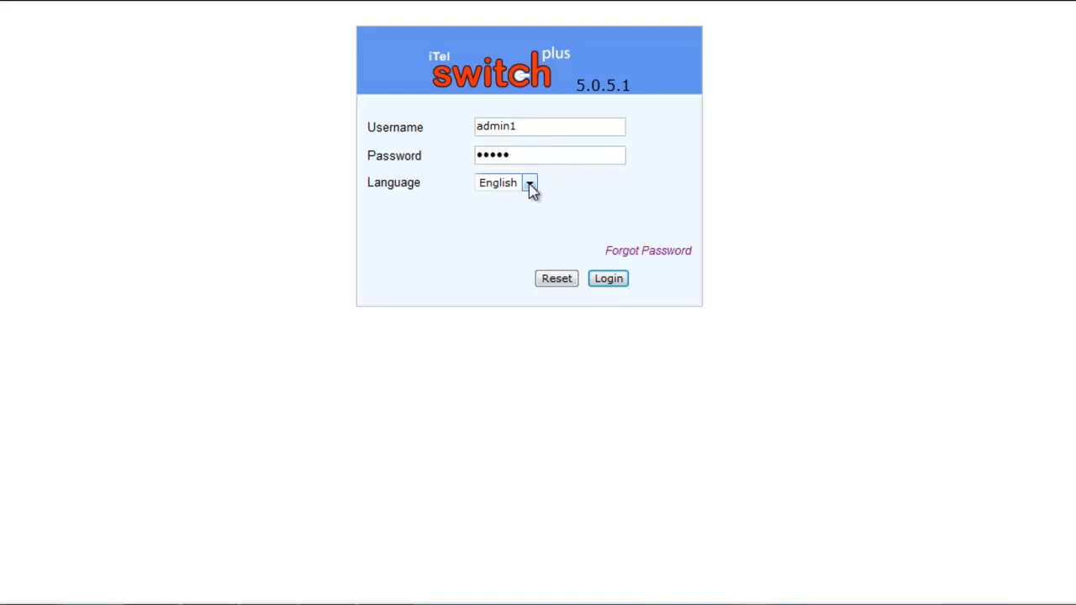
click(608, 279)
click(580, 87)
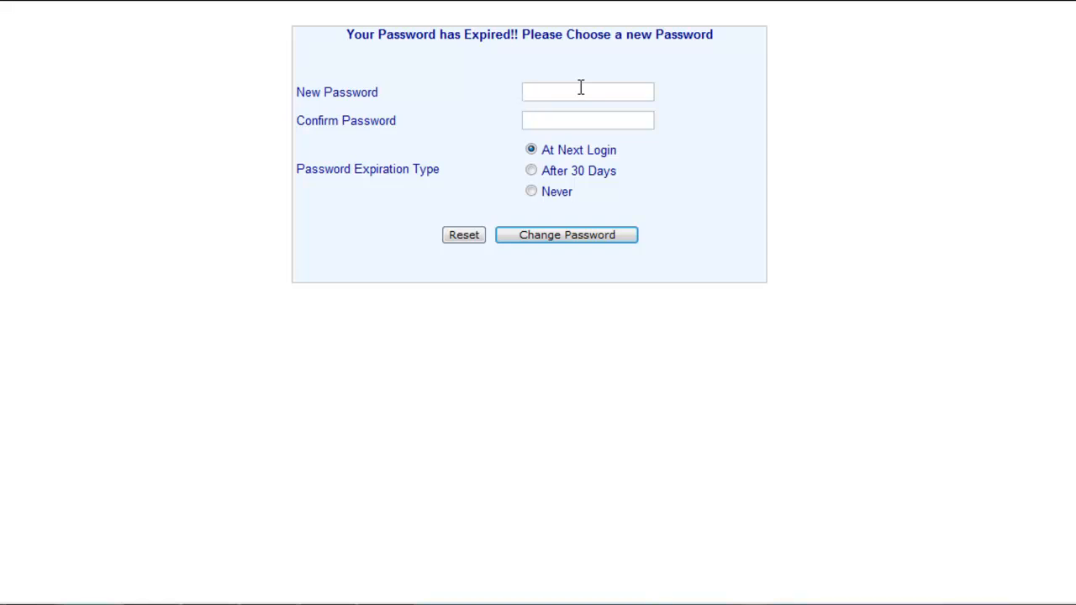
Step: Enter and confirm a new admin password, set expiration to Never, and submit
text(•••••)
click(584, 117)
text(•••••)
click(531, 193)
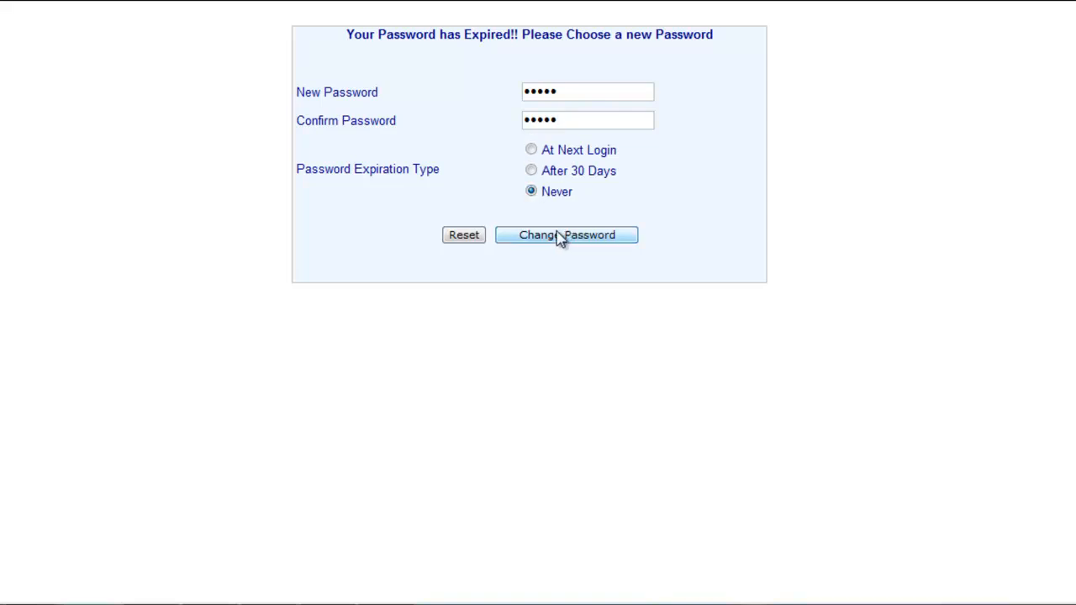
click(561, 238)
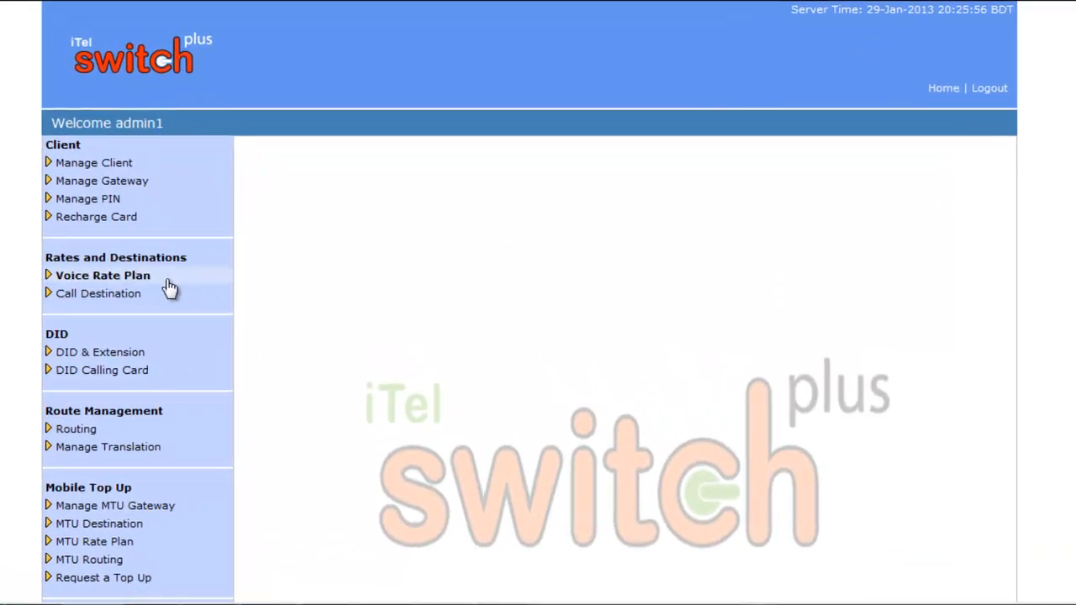
Step: Open Voice Rate Plan > Add from the sidebar
click(137, 279)
click(68, 295)
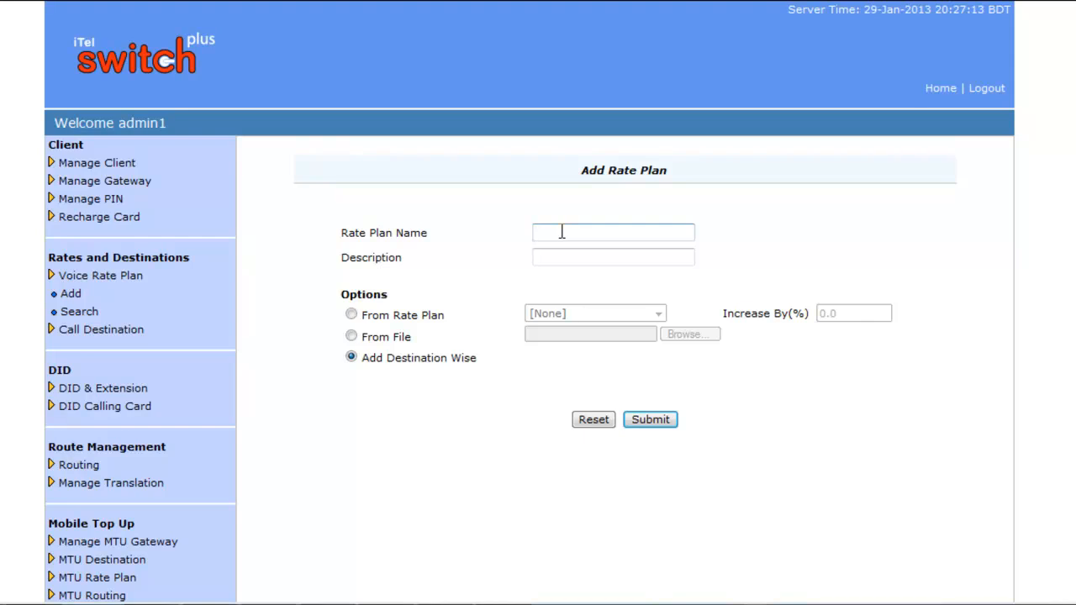
Step: Name the rate plan 'ksa plan' and choose the From File rate source
text(ksa plan)
click(570, 258)
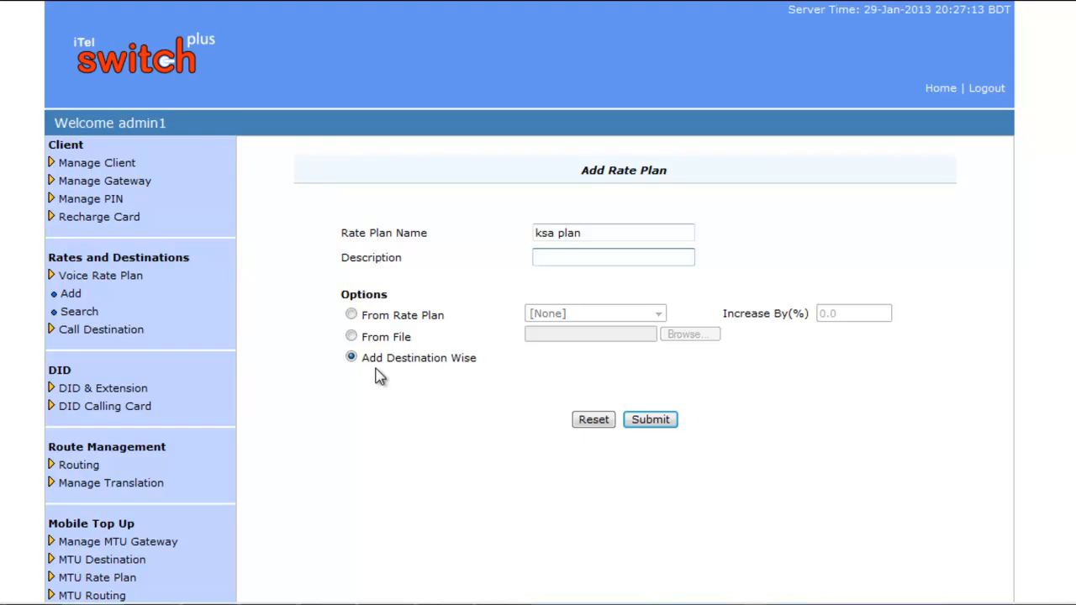
click(351, 338)
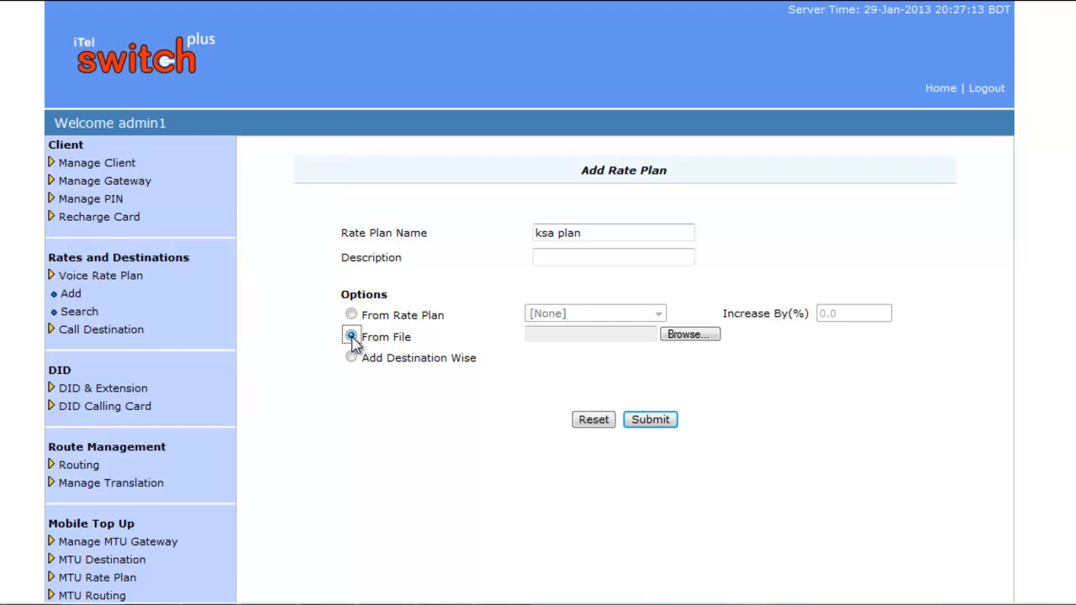
Step: Copy rates from 'Test rate Plan' with Increase By set to 1%
click(352, 314)
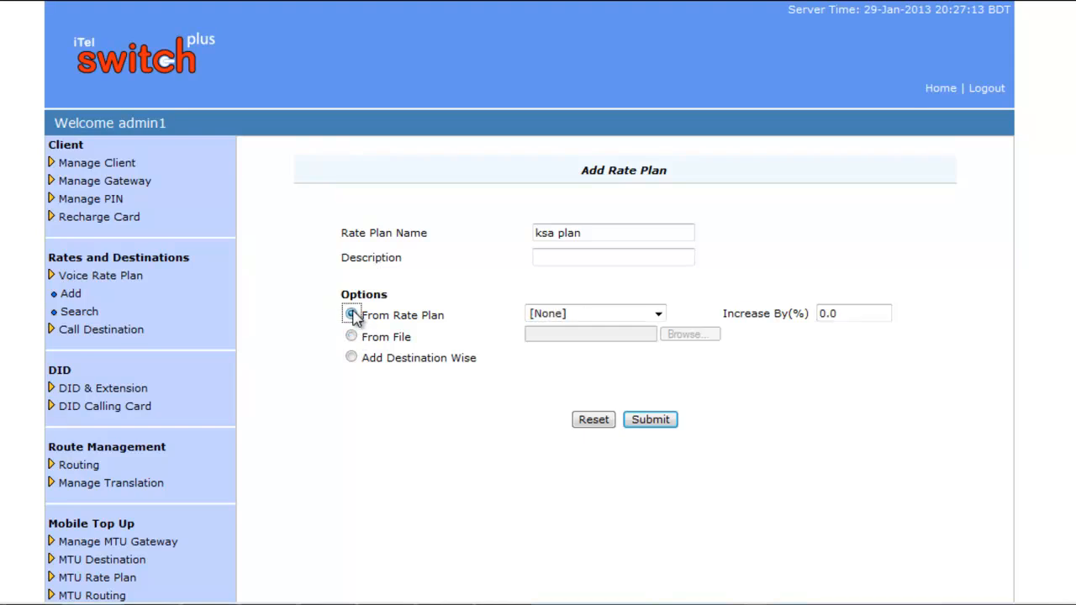
click(659, 314)
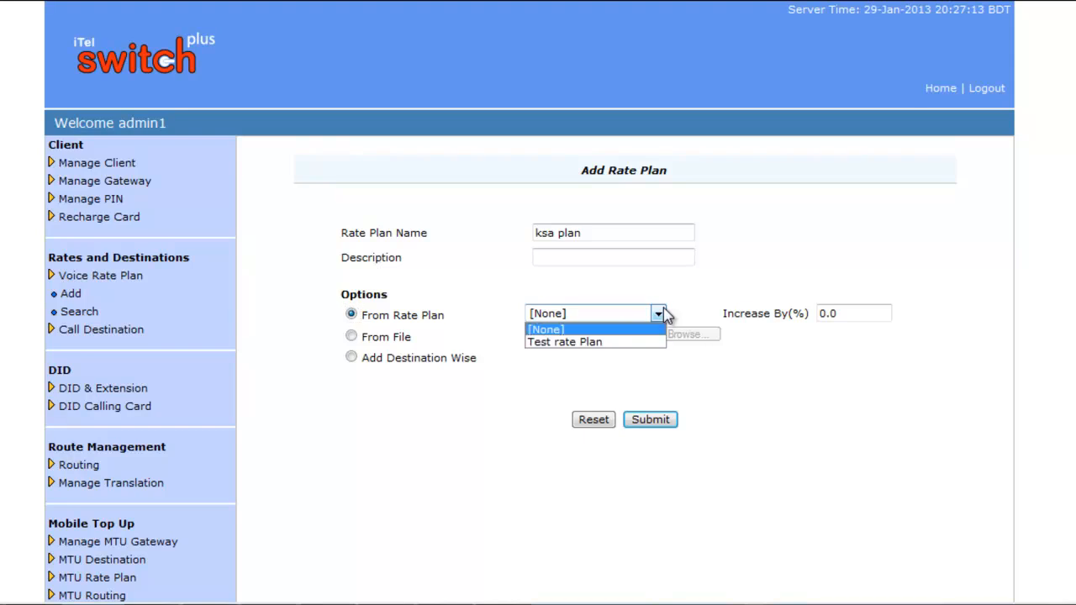
click(660, 314)
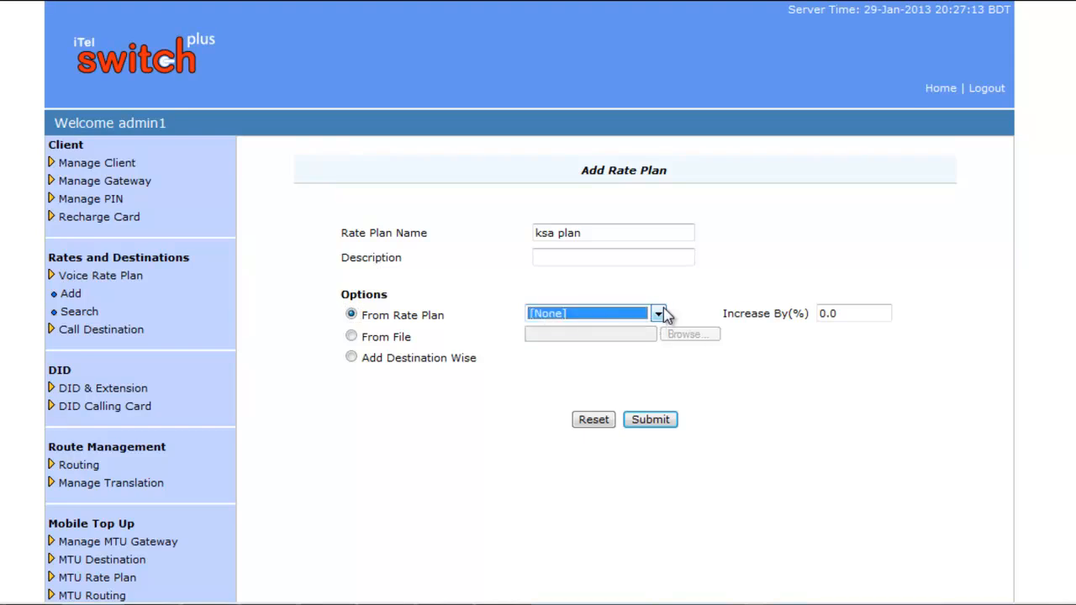
click(665, 314)
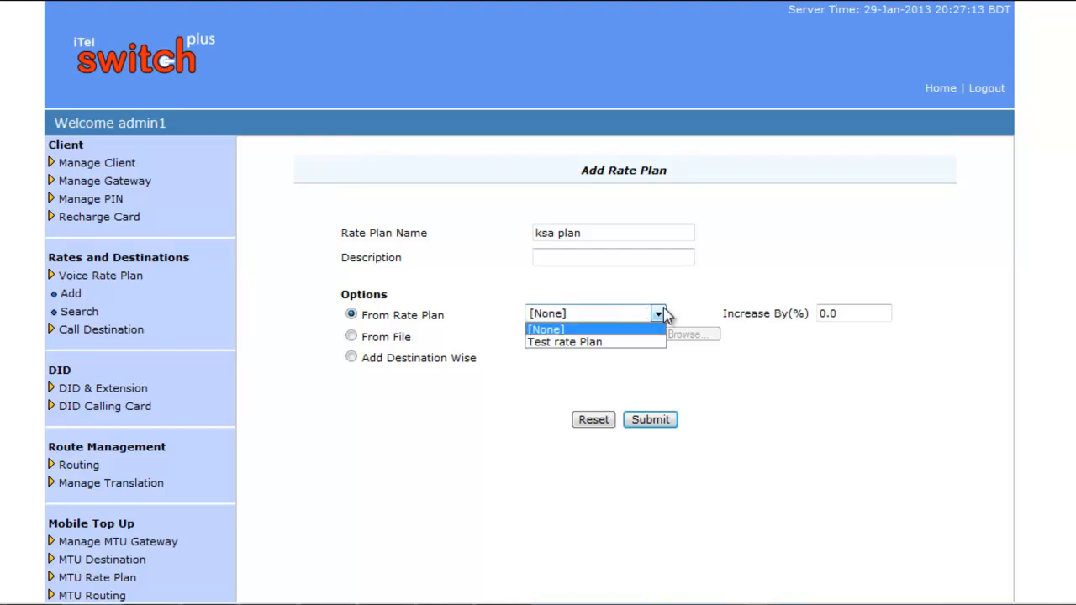
click(625, 341)
click(854, 313)
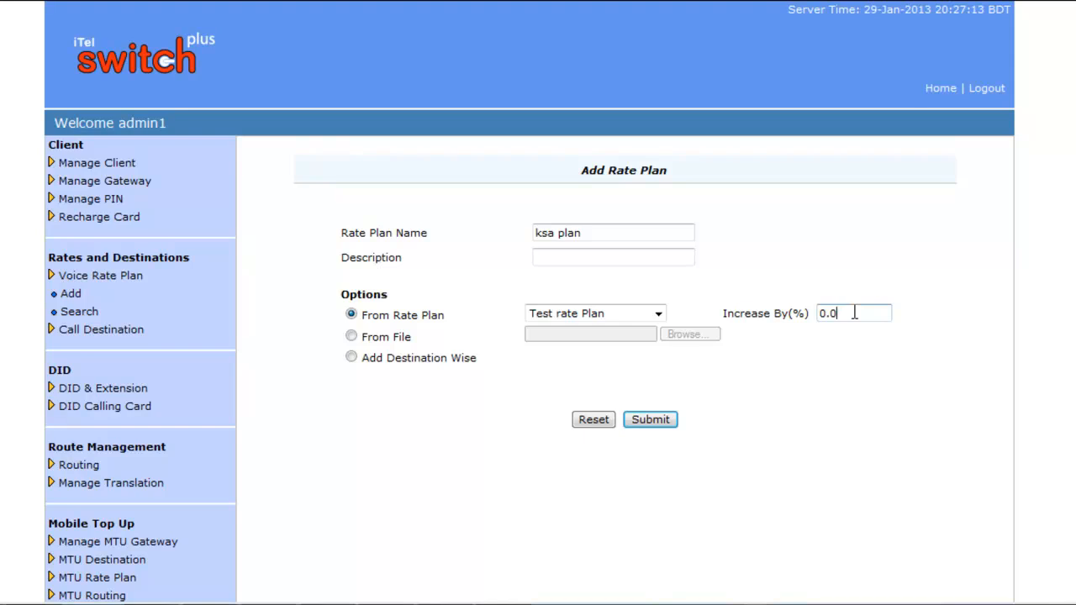
key(BackSpace)
key(BackSpace)
key(BackSpace)
text(1)
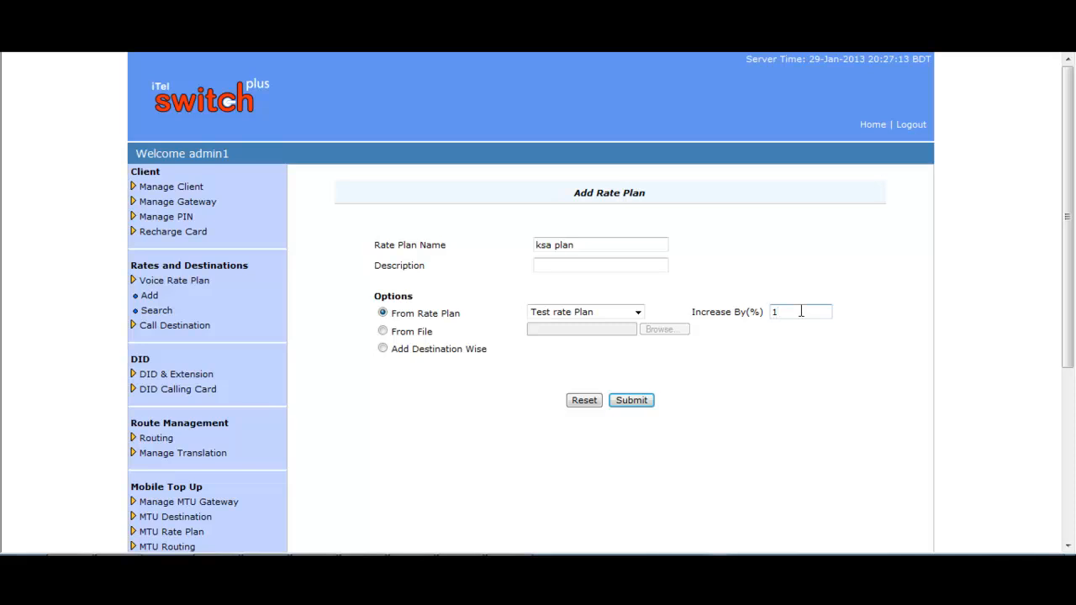
Step: Submit ksa plan, review its destination rates, and focus Rate Plan Name on a fresh form
click(636, 403)
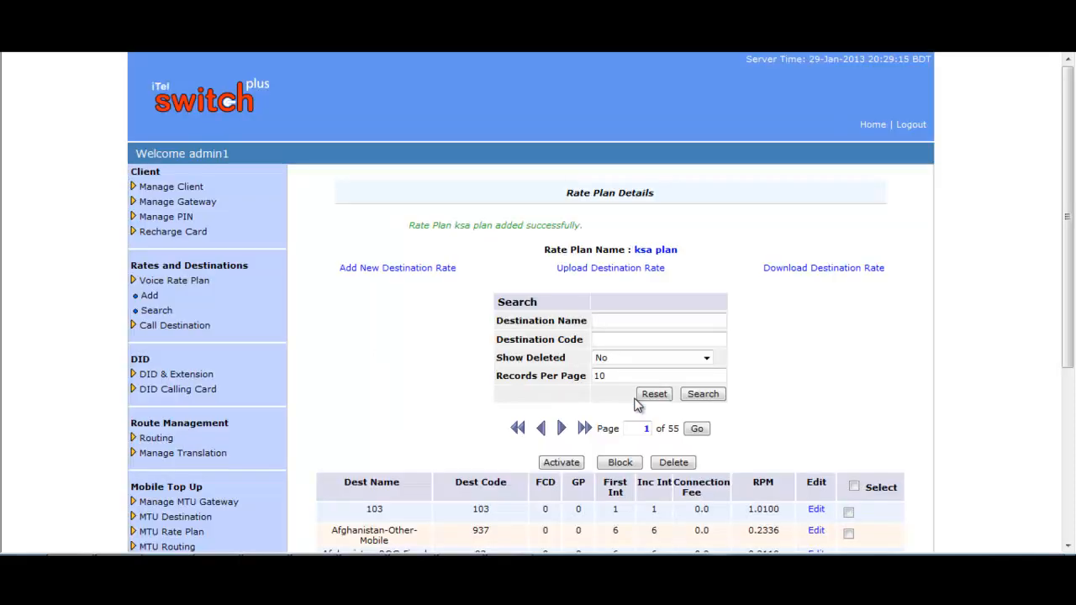
scroll(767, 357, down, 3)
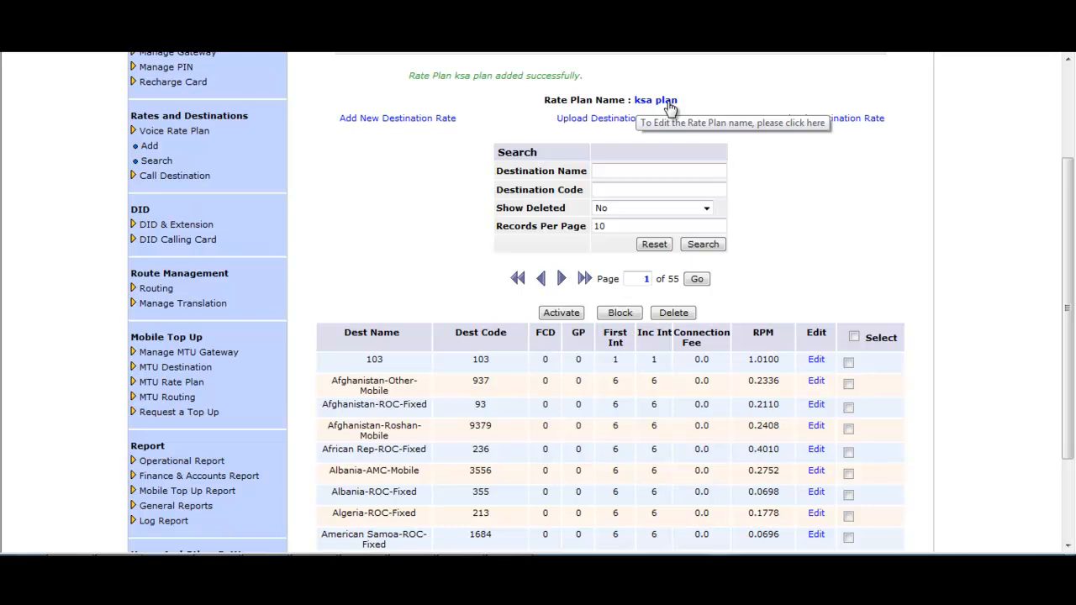
scroll(816, 305, down, 3)
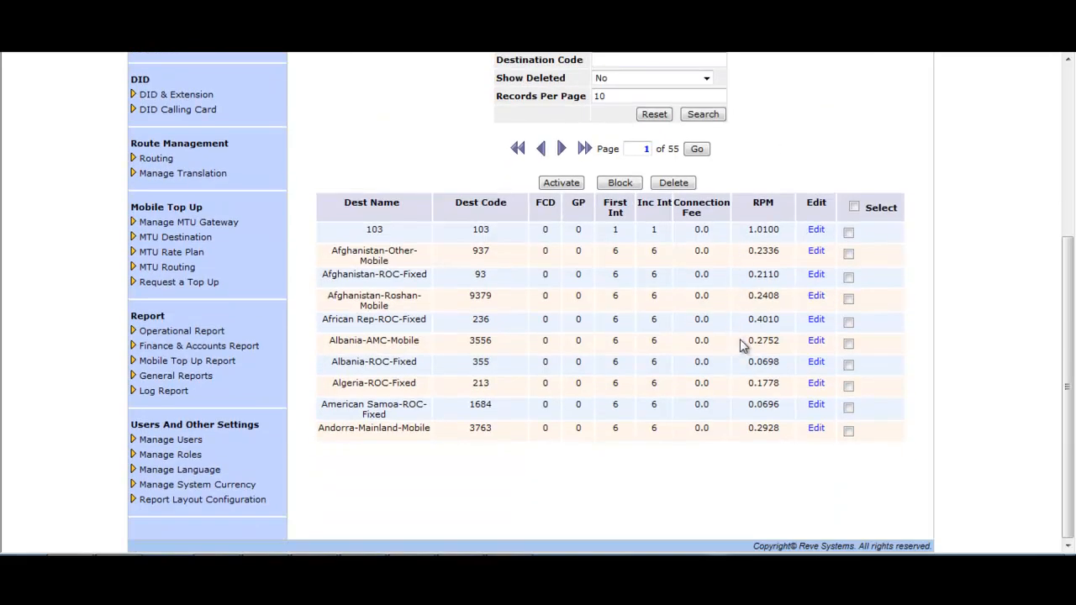
scroll(740, 339, up, 2)
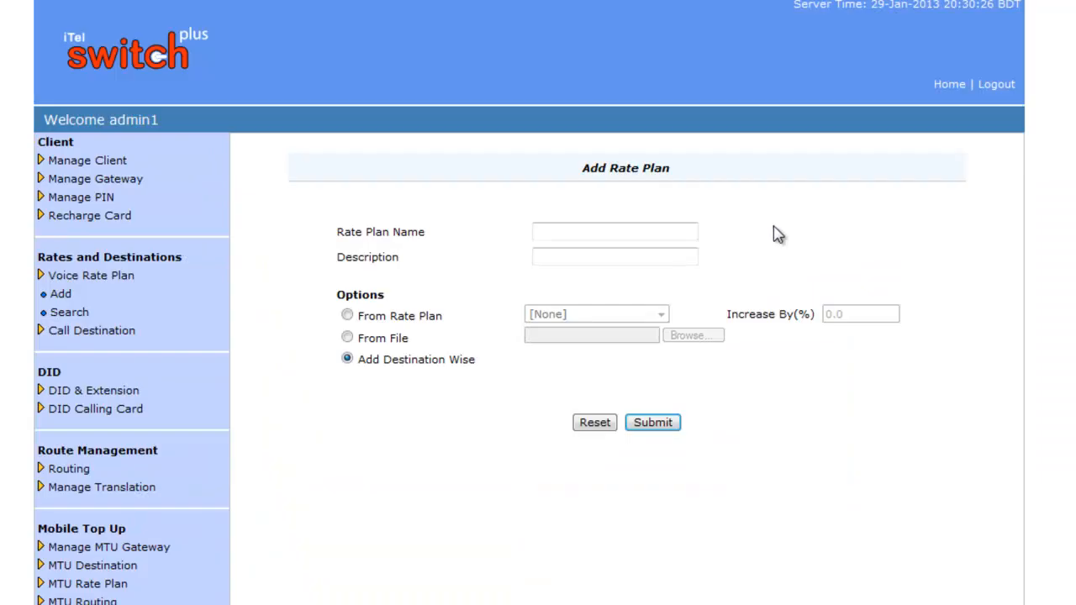
click(646, 232)
Step: Name the plan 'oman rate' and attach the RatePlan_Destination_Rate CSV via From File
text(oman rate)
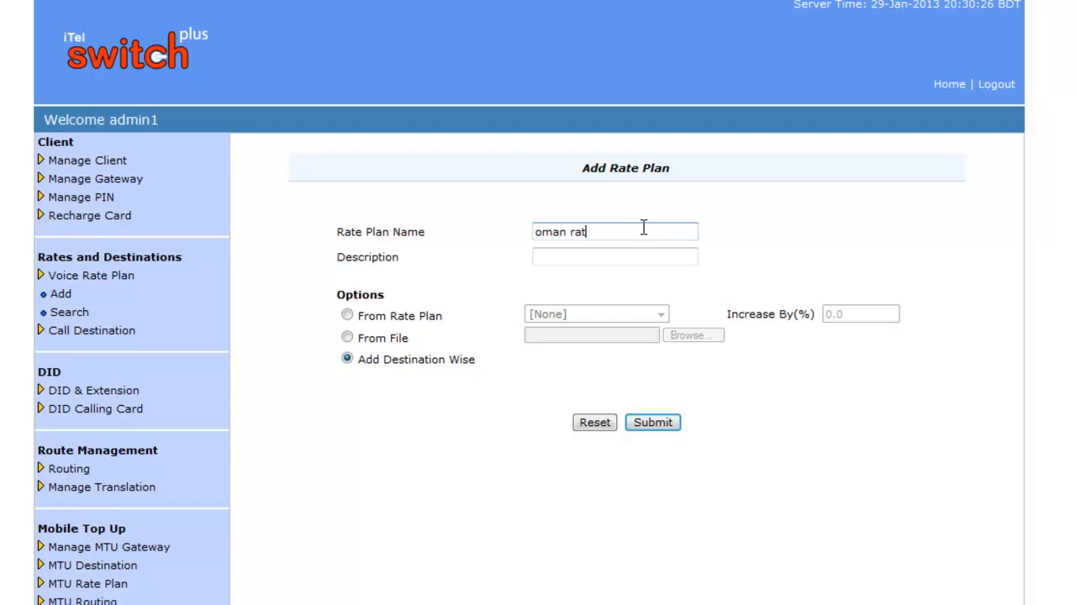
click(610, 257)
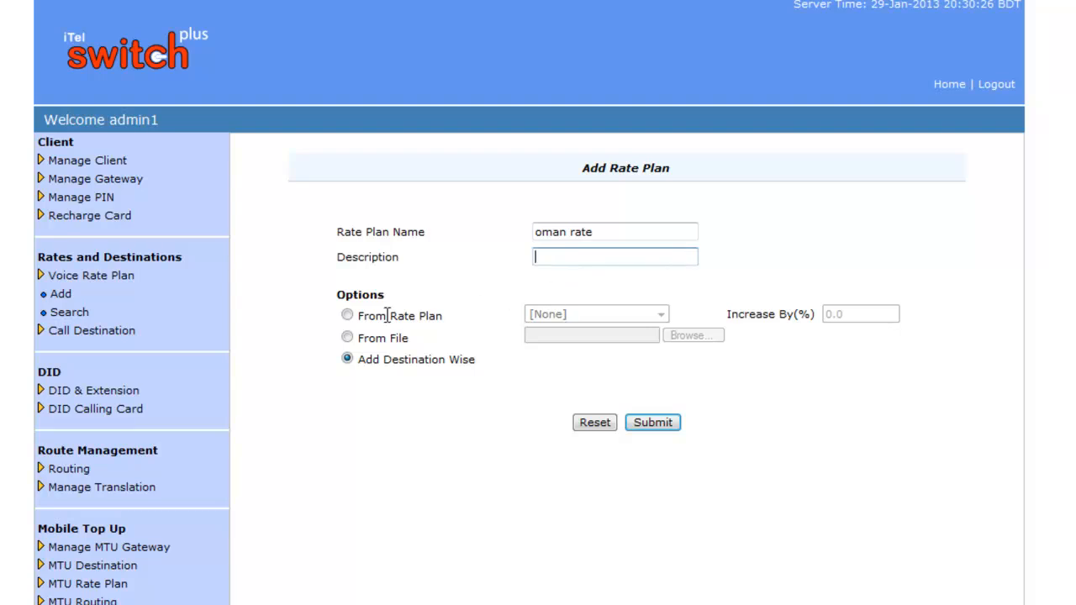
click(347, 338)
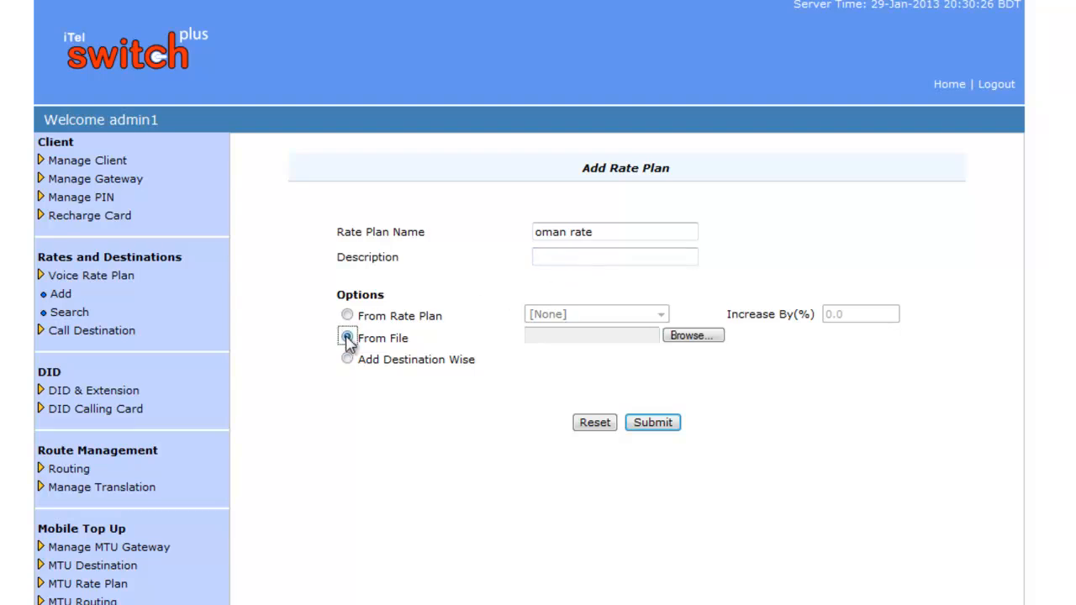
click(706, 339)
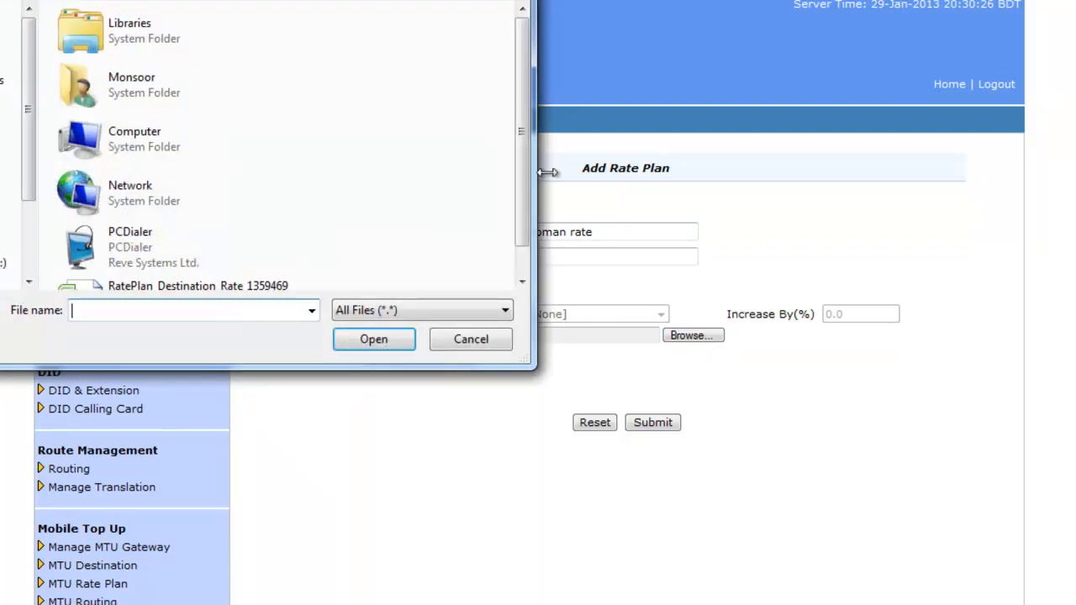
scroll(517, 176, down, 1)
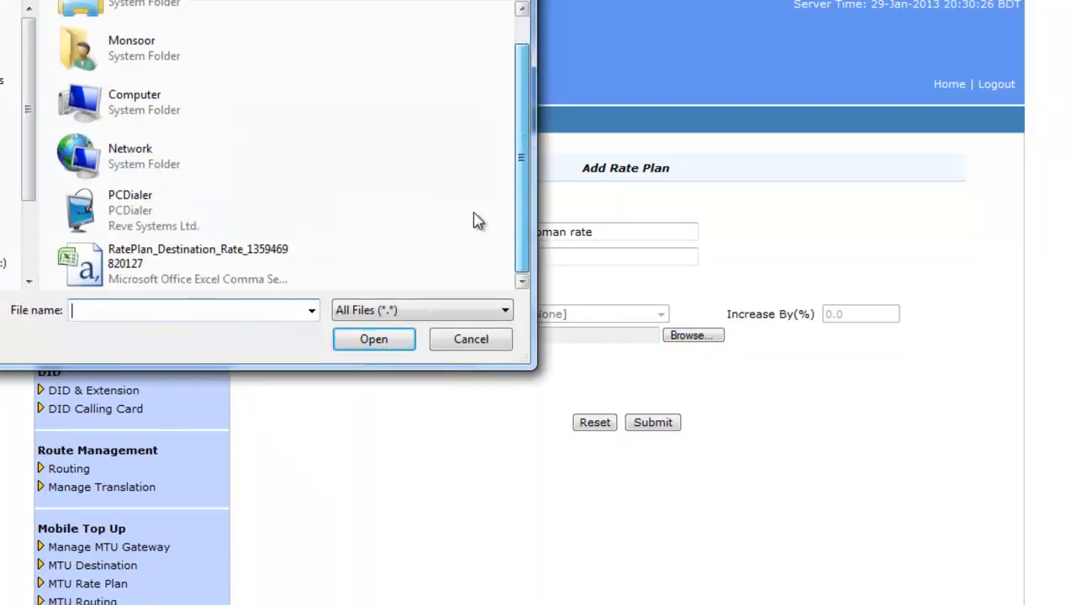
double_click(223, 263)
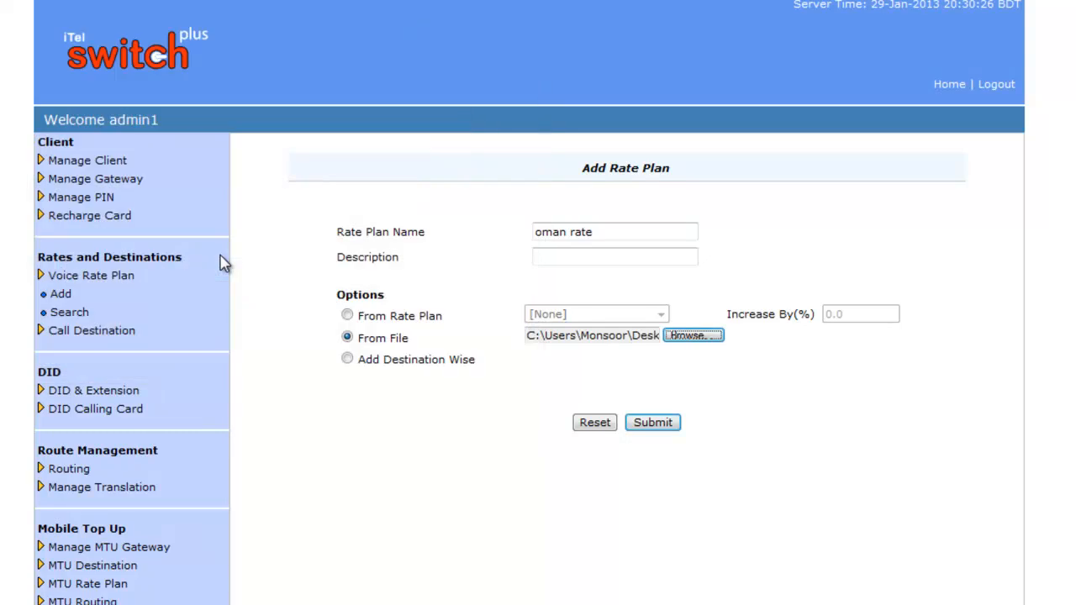
Step: Submit oman rate, review its imported destination rates, and start another rate plan
click(658, 425)
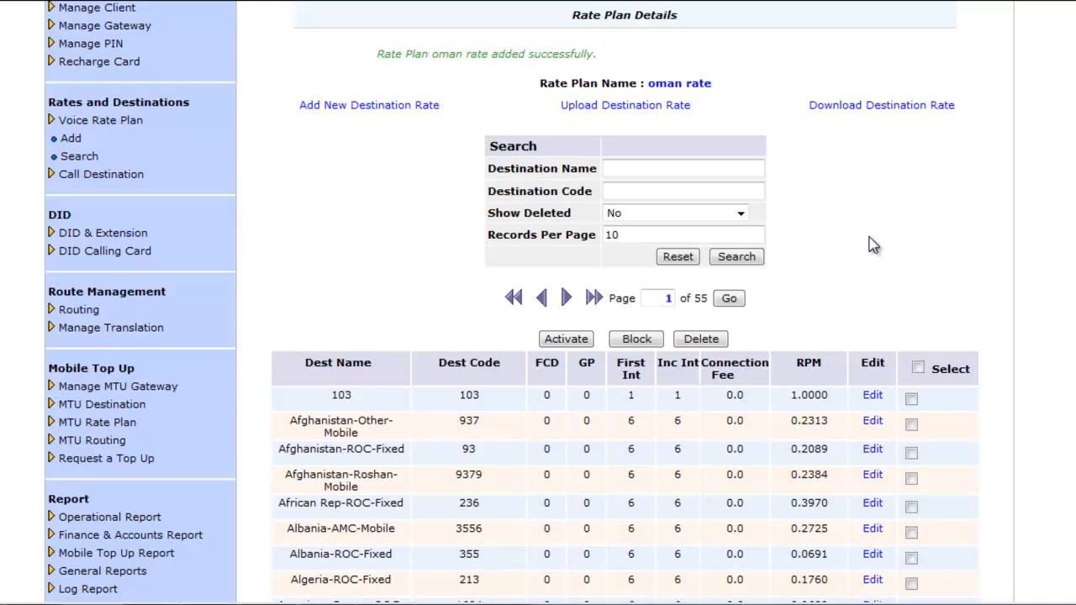
scroll(873, 245, down, 4)
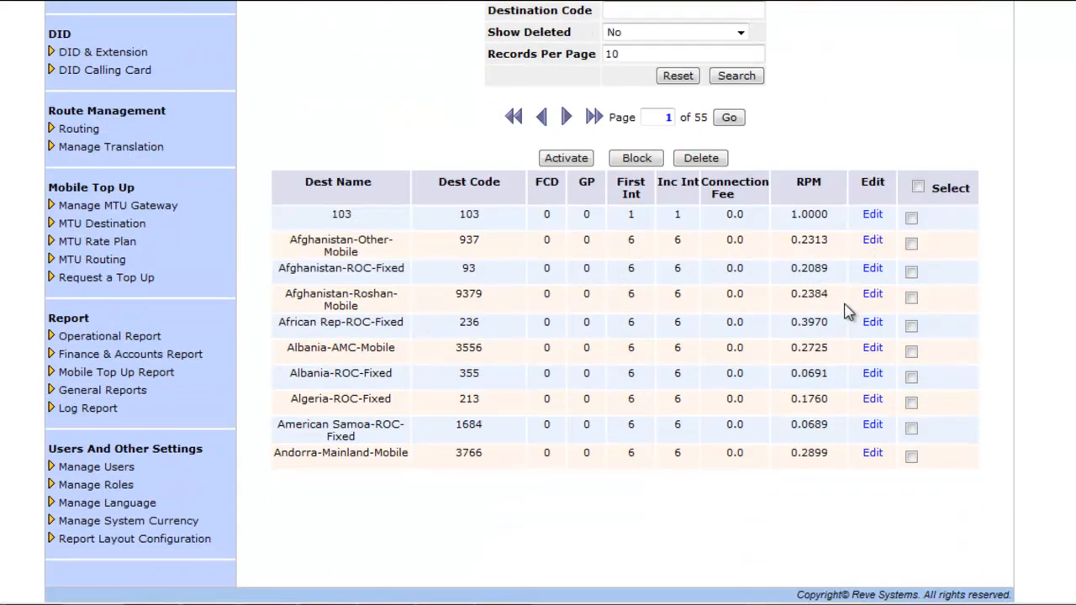
scroll(856, 308, up, 6)
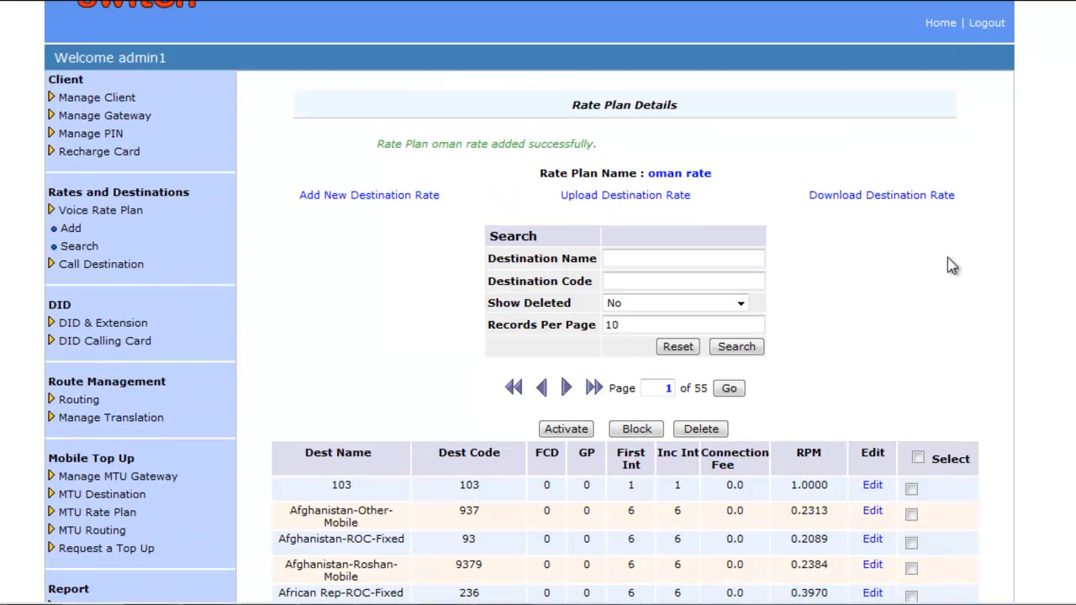
click(74, 235)
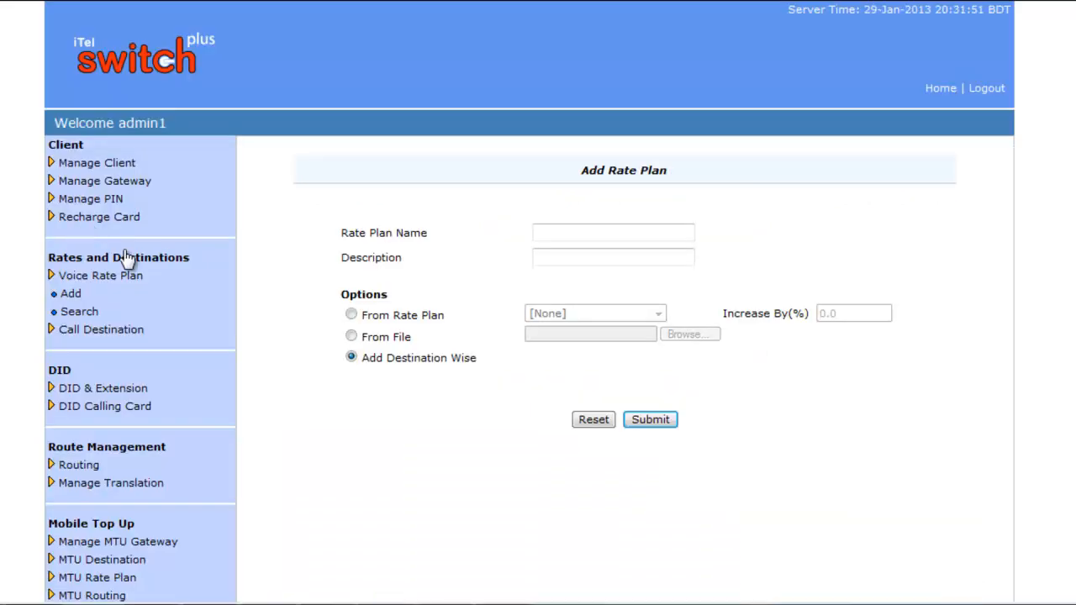
Step: Create and submit a destination-wise rate plan named 'jamal rate'
click(613, 234)
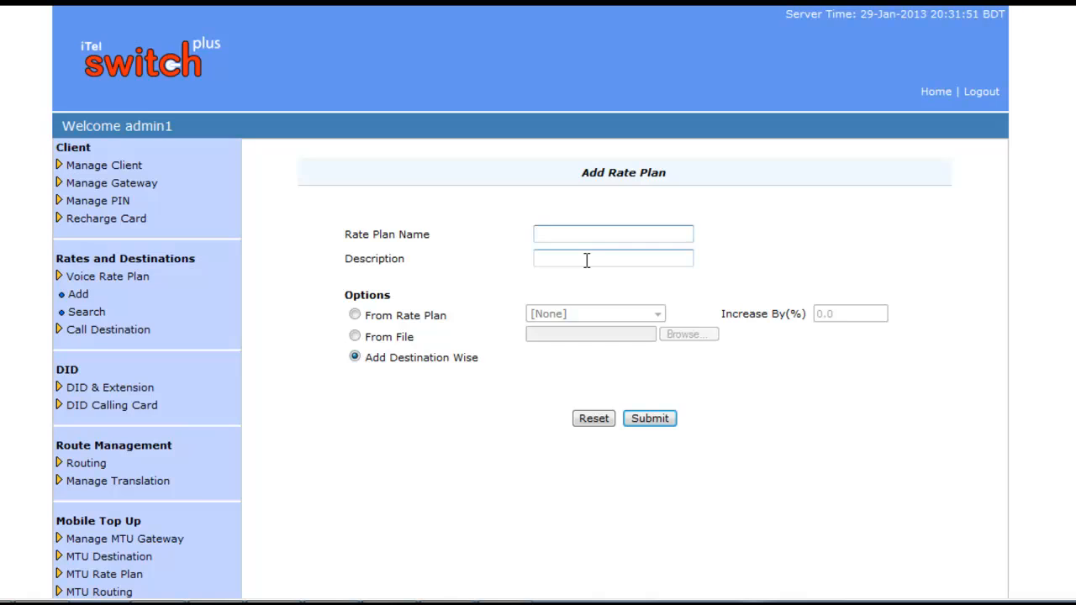
text(jamal rate)
click(600, 260)
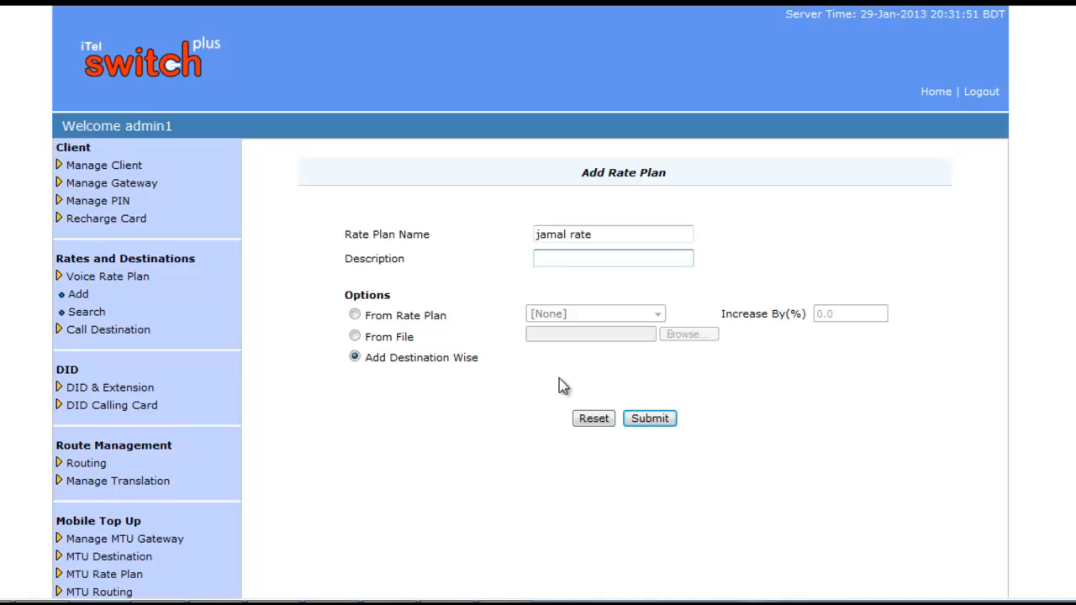
click(659, 422)
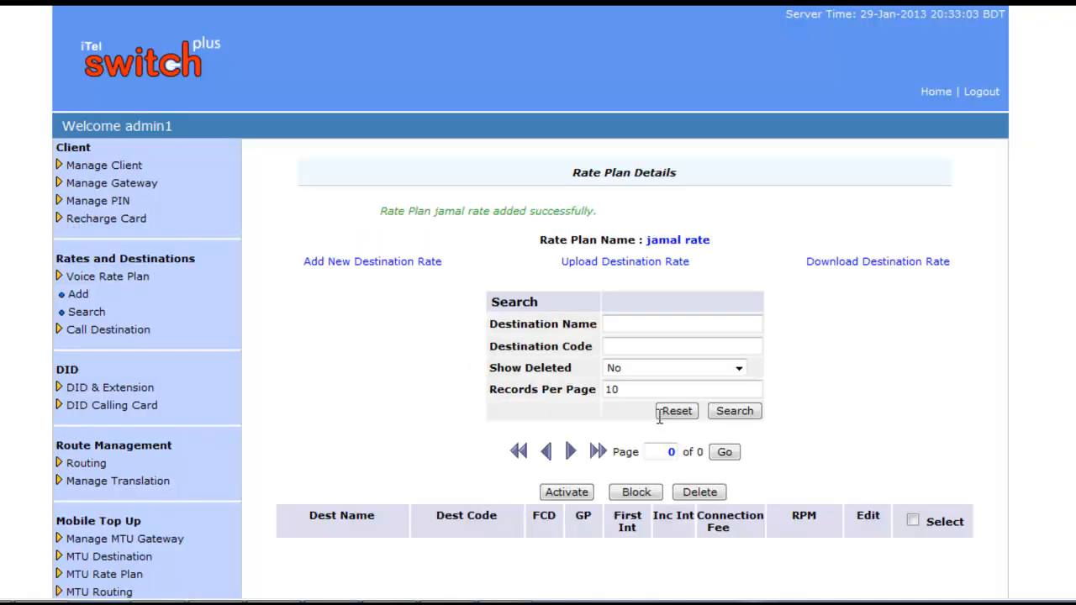
Step: Scroll the jamal rate details page to confirm it has no destination rates
scroll(848, 311, down, 1)
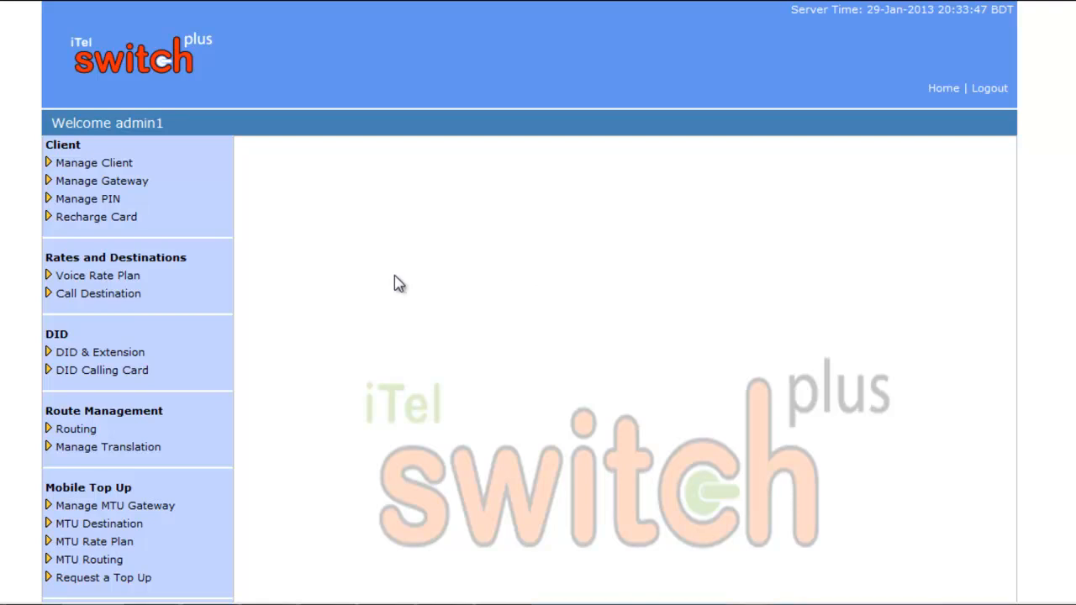
Step: Open the Voice Rate Plan search page and check the name, description and created-by filters
click(144, 278)
click(87, 313)
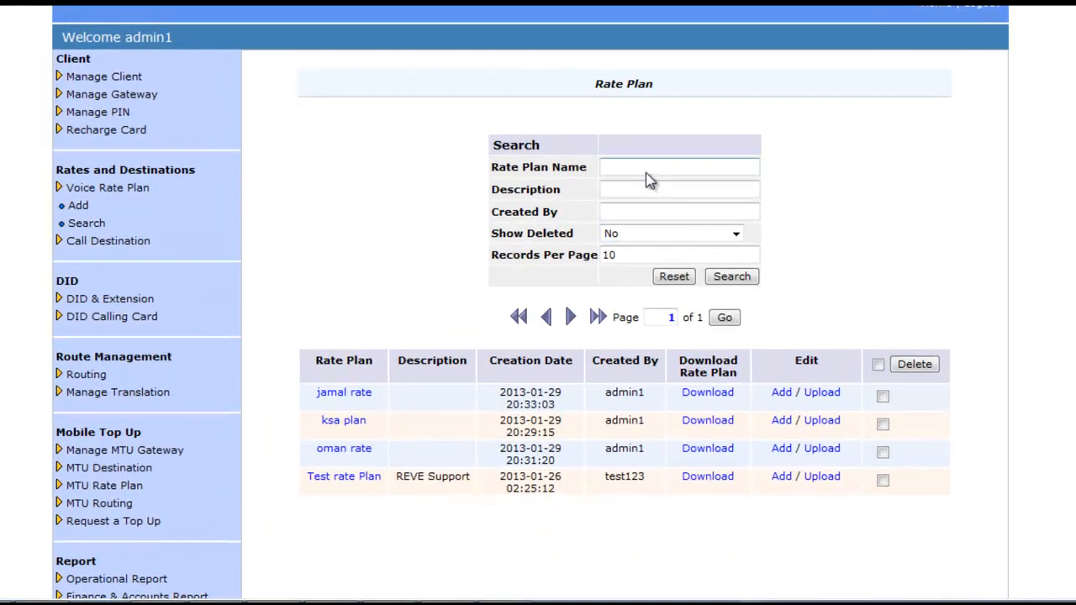
click(635, 165)
click(619, 192)
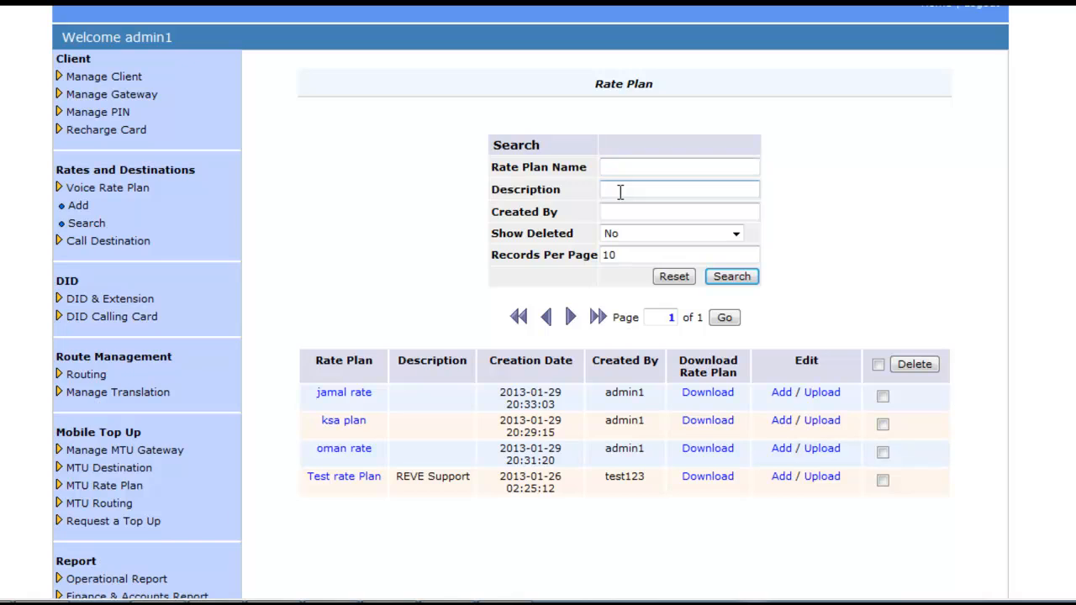
click(638, 211)
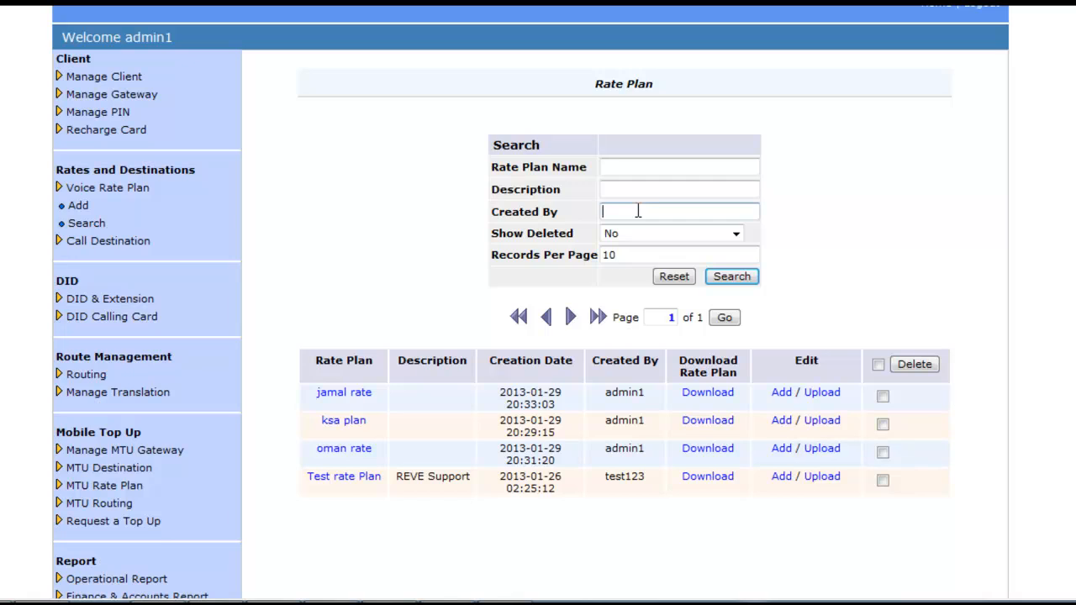
Step: Leave Show Deleted at No and review the listed plans, including jamal rate
click(736, 234)
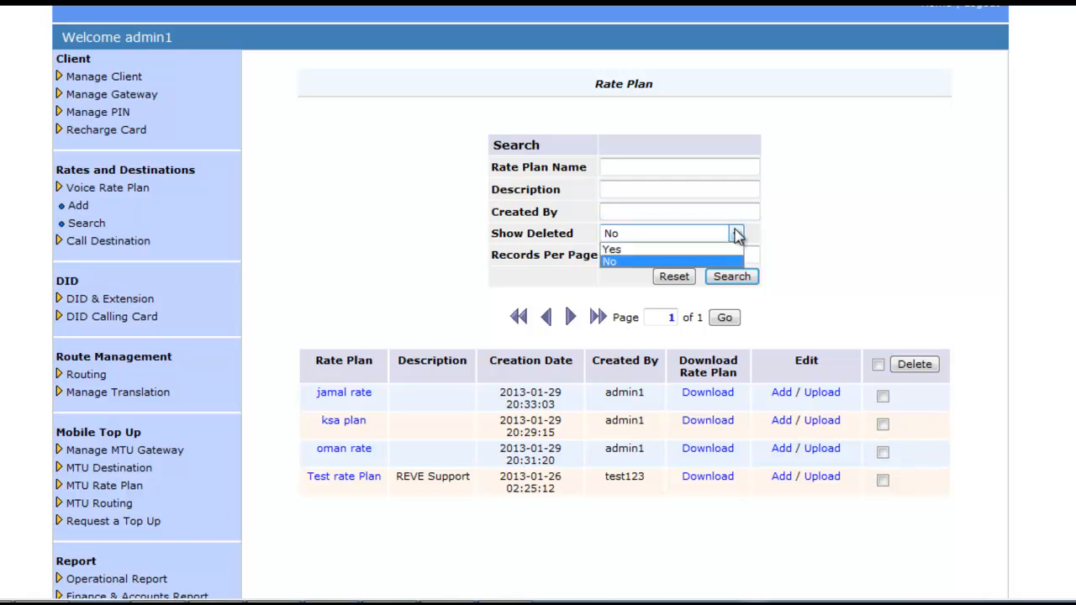
click(736, 234)
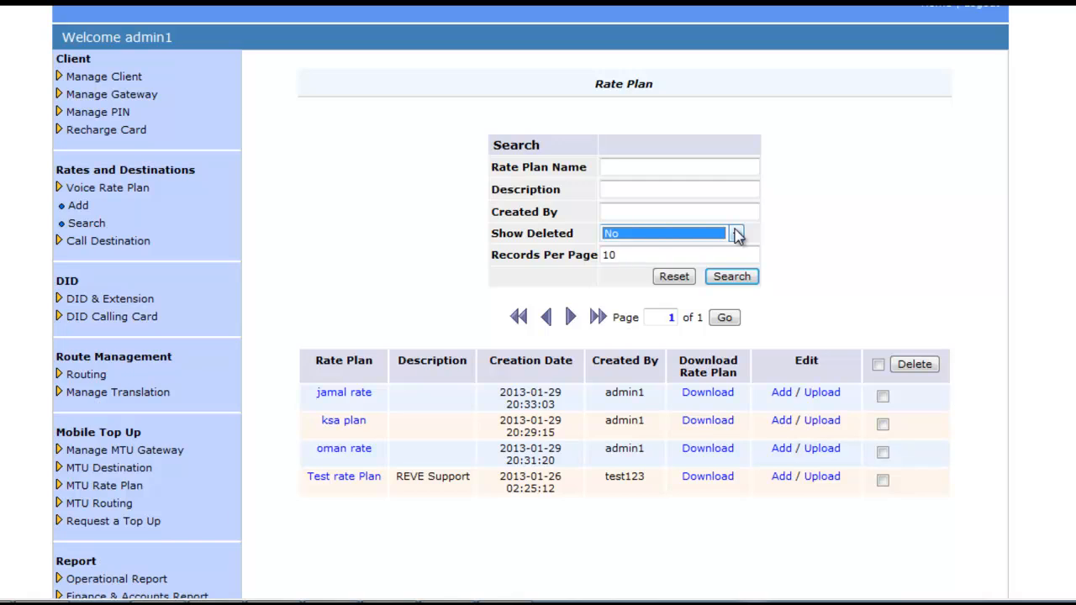
click(888, 262)
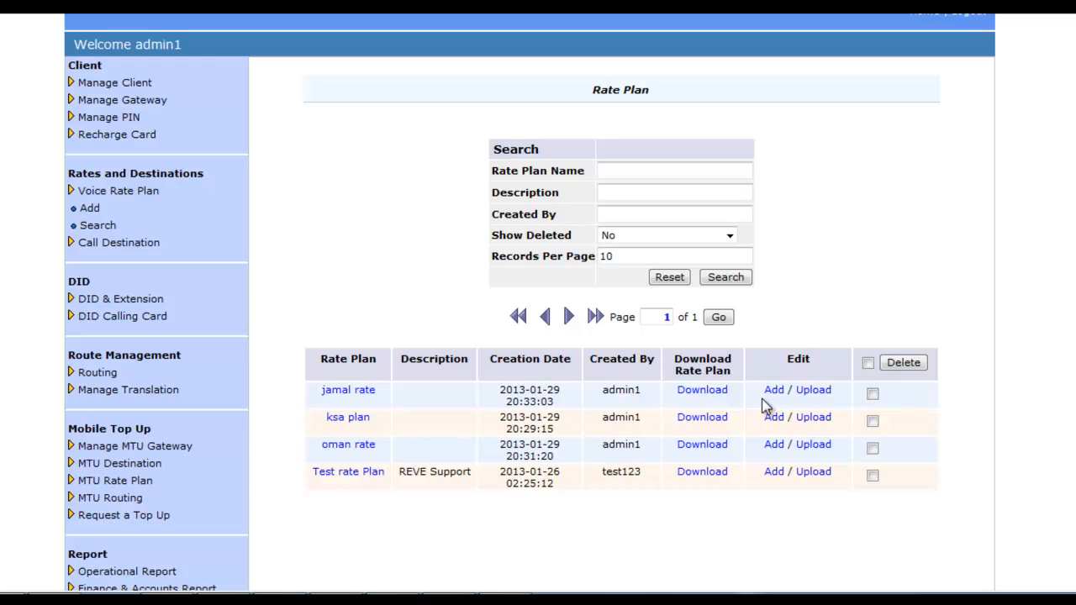
click(874, 395)
click(872, 395)
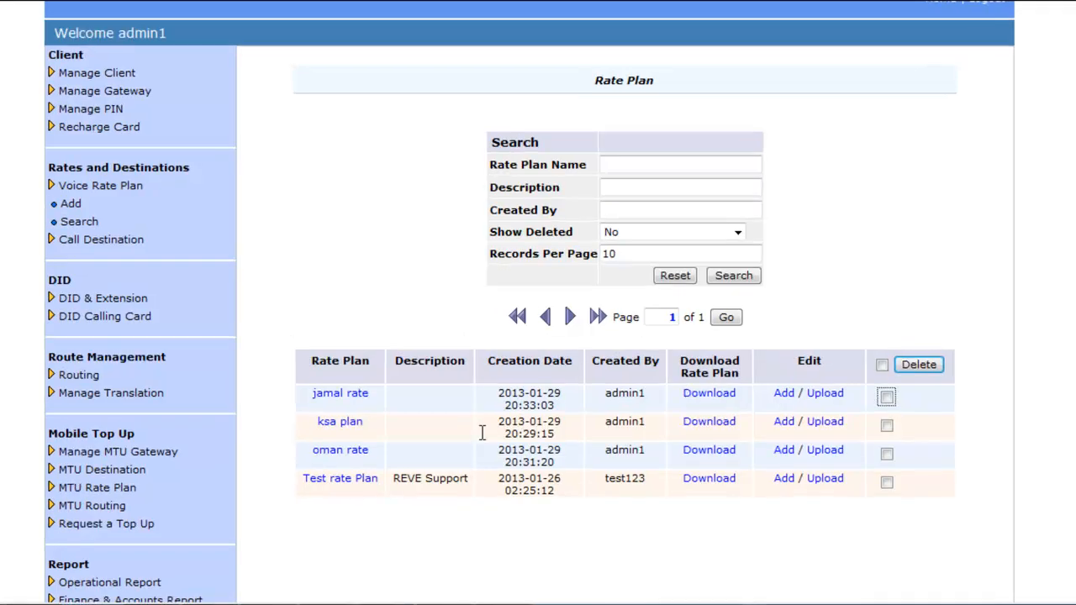
Step: Start a new destination rate in jamal rate with code 8801 mapped to bd-mo1
click(360, 397)
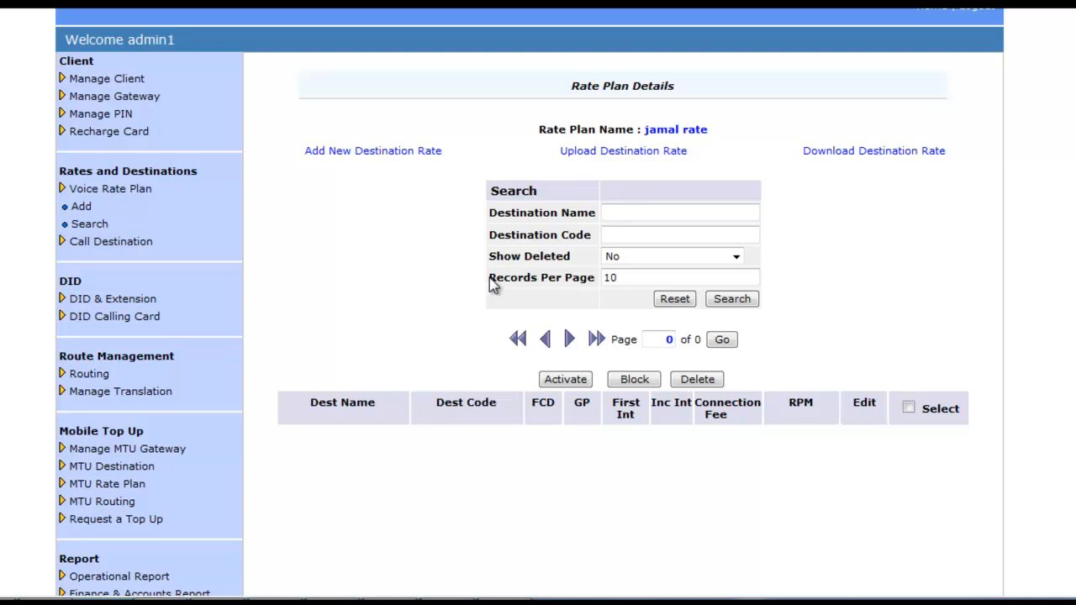
click(383, 162)
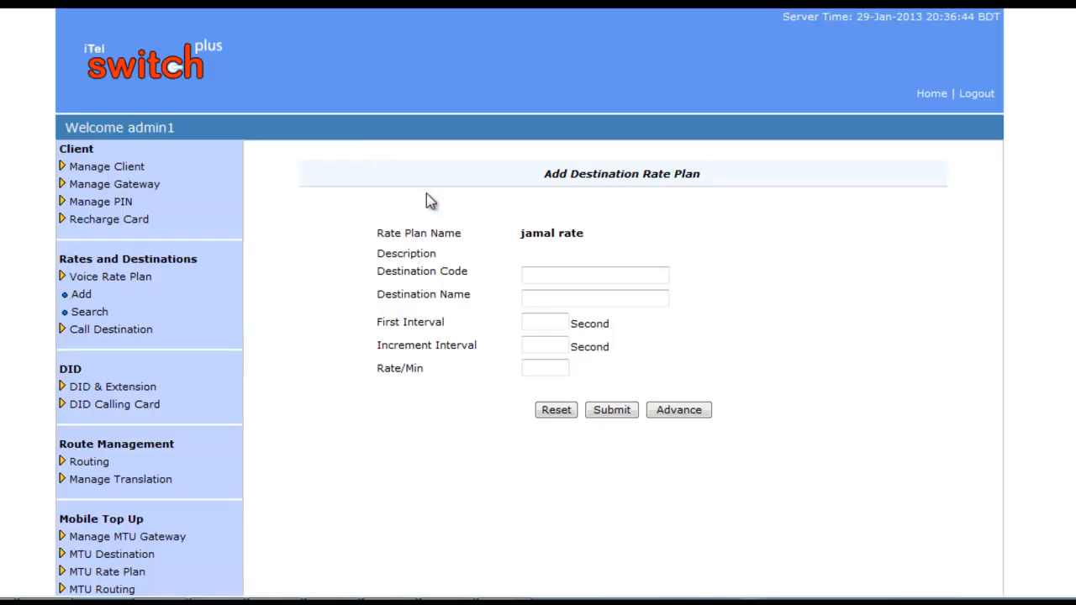
click(556, 273)
click(554, 272)
text(8801)
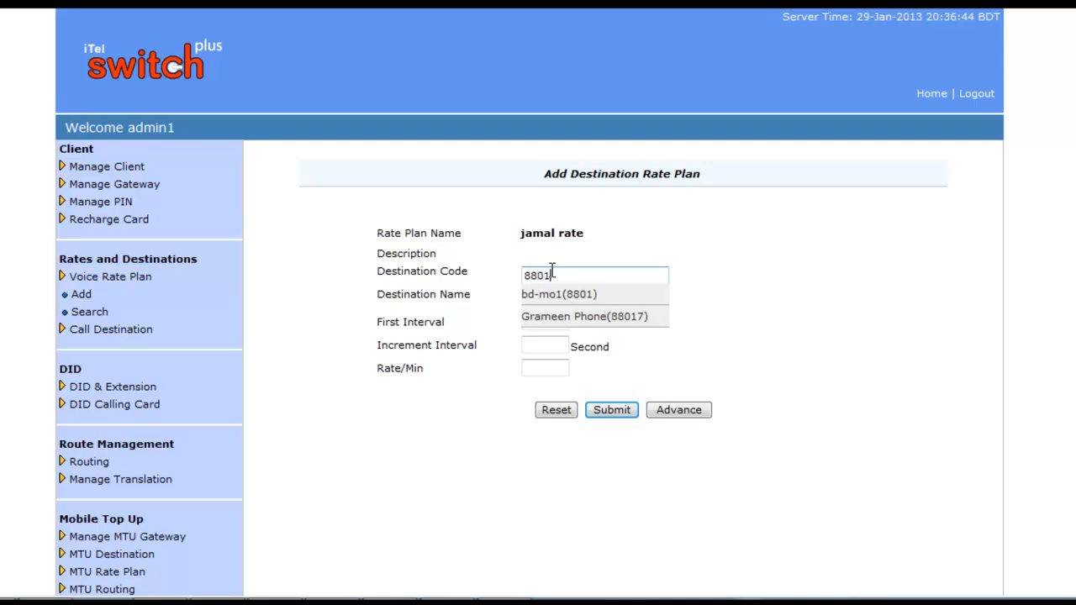
click(582, 301)
Step: Enter the first and increment intervals and a rate of 0.045 per minute
click(557, 322)
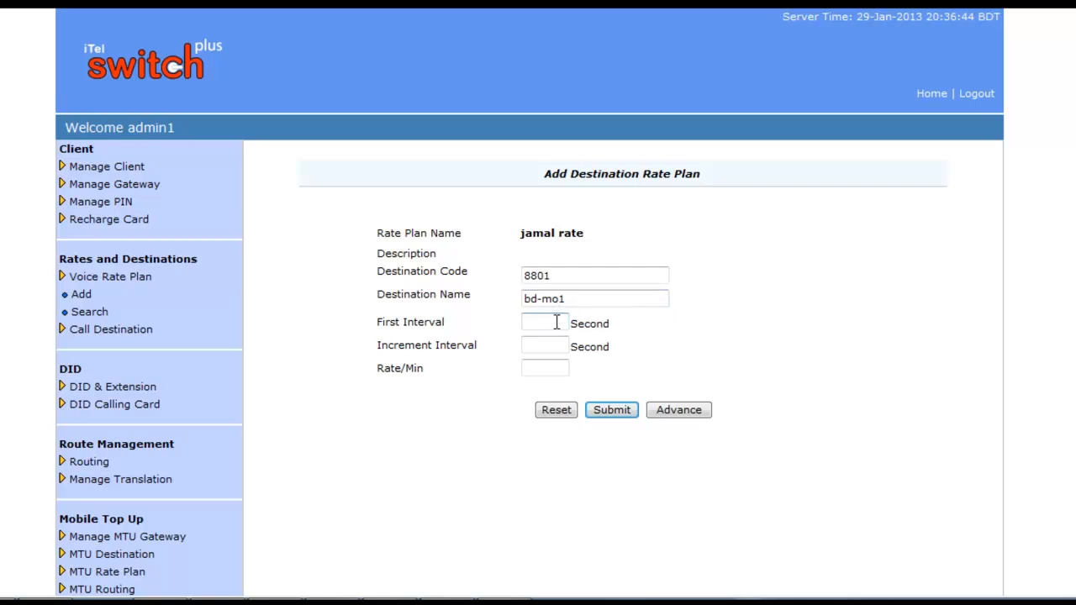
text(10)
click(555, 345)
text(30)
click(563, 366)
text(0.045)
Step: Show advanced options and check failed call duration, grace period and connection fee remain 0
click(677, 410)
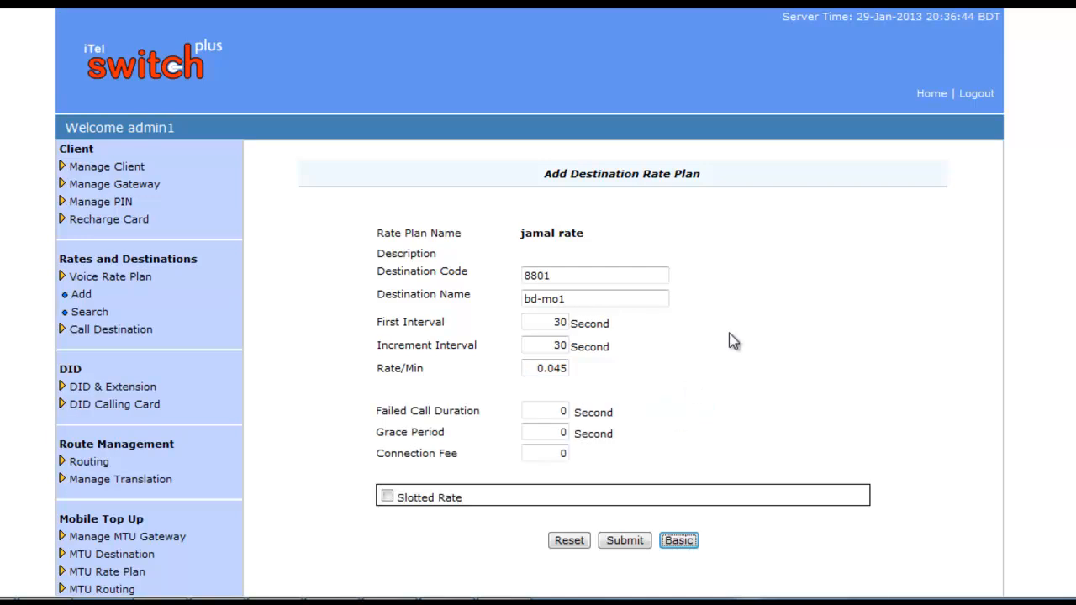
scroll(732, 337, down, 2)
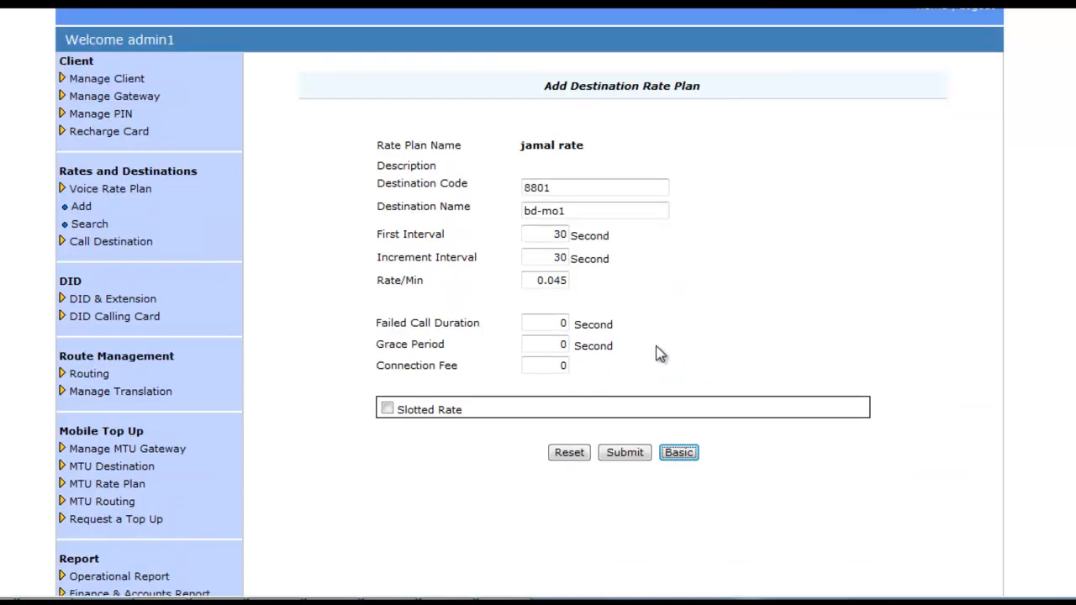
click(566, 324)
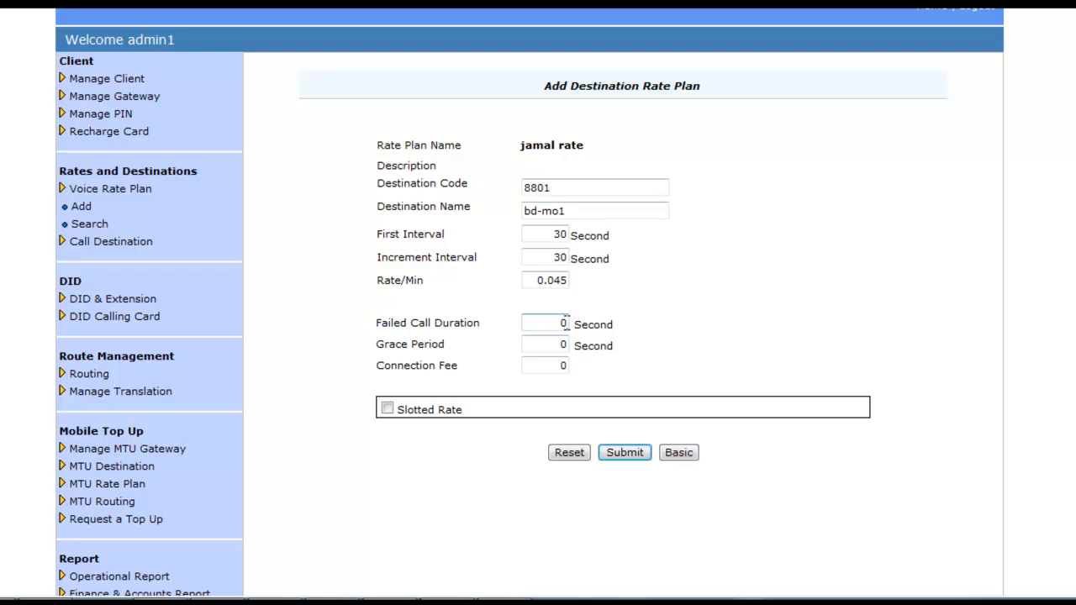
click(565, 345)
click(565, 365)
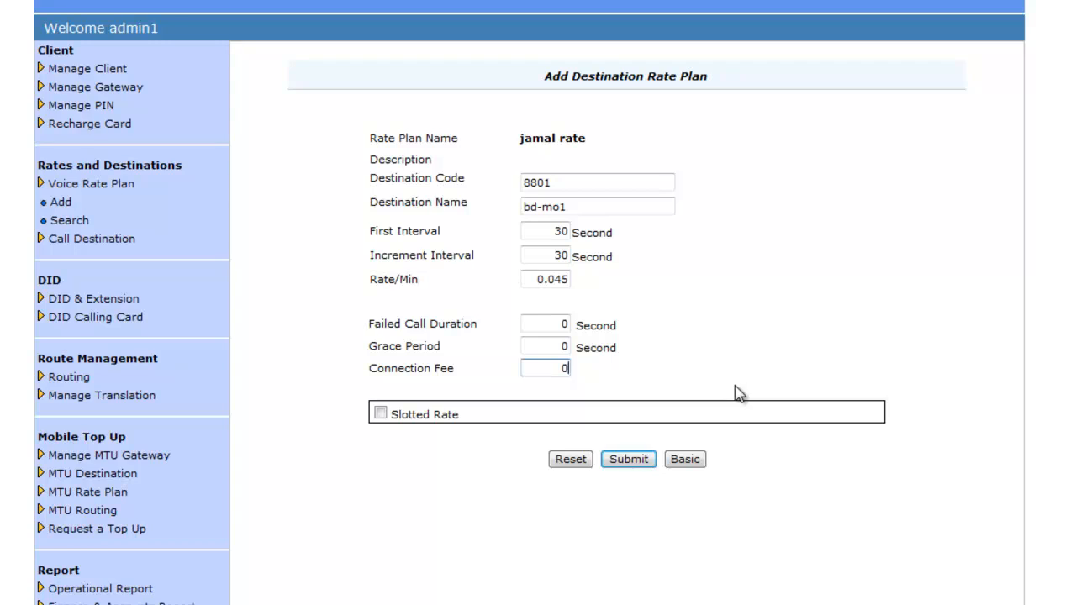
click(381, 413)
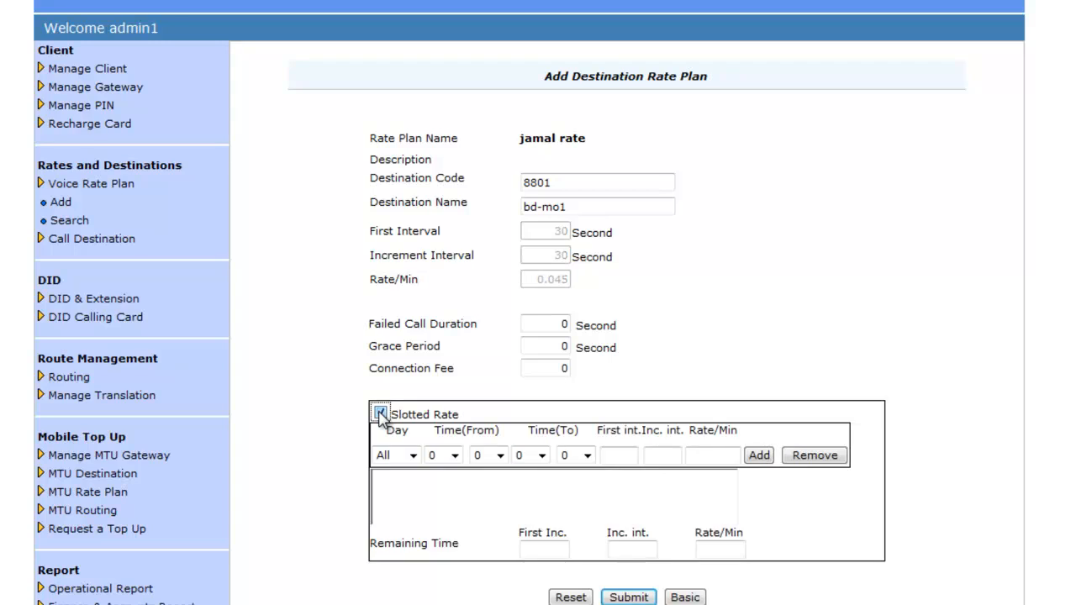
click(412, 456)
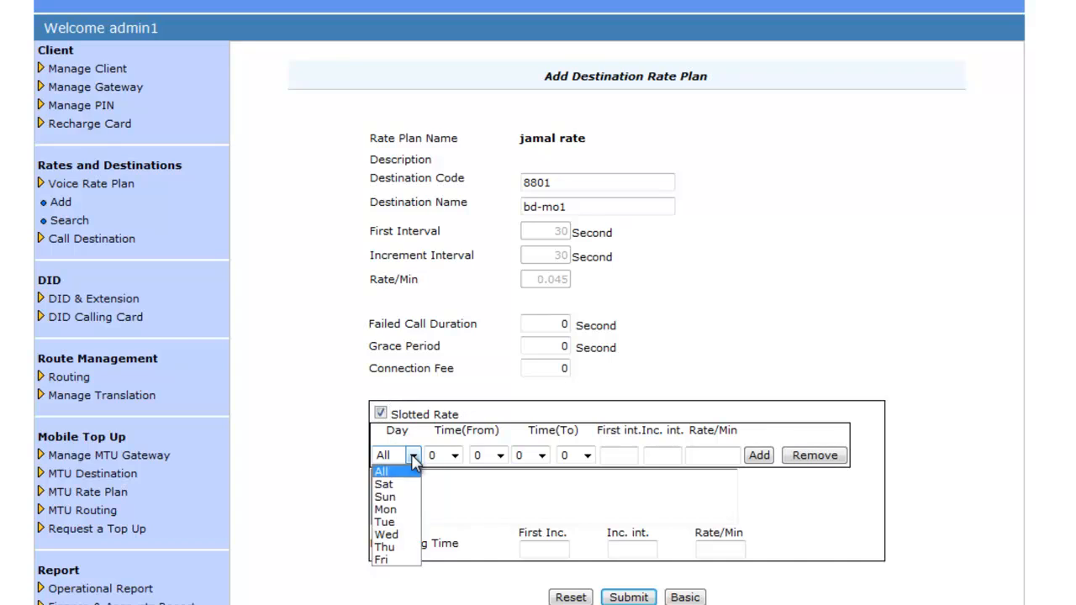
click(413, 459)
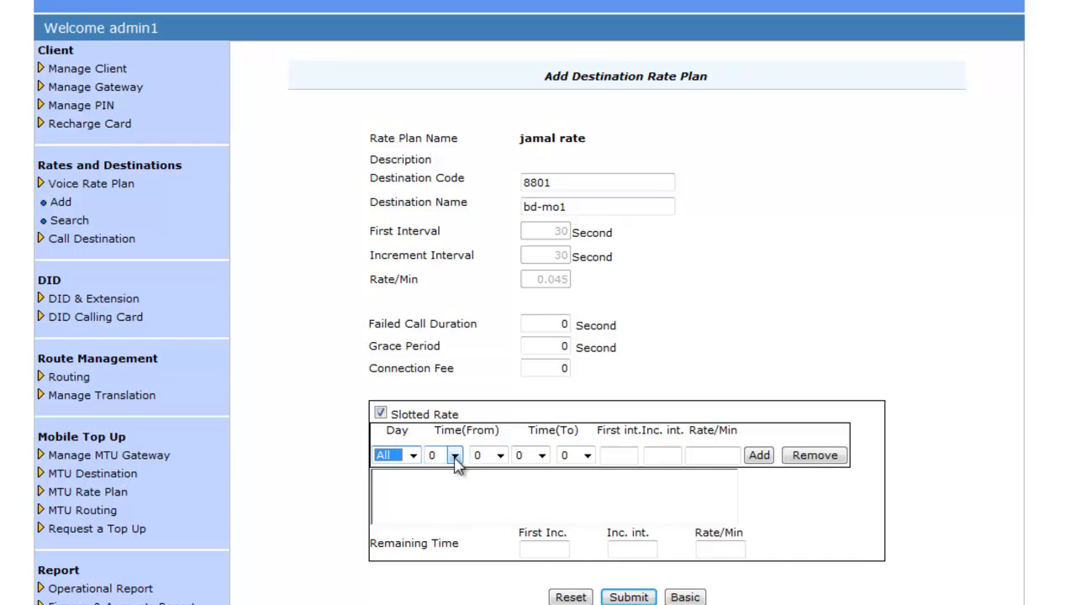
click(455, 458)
click(455, 459)
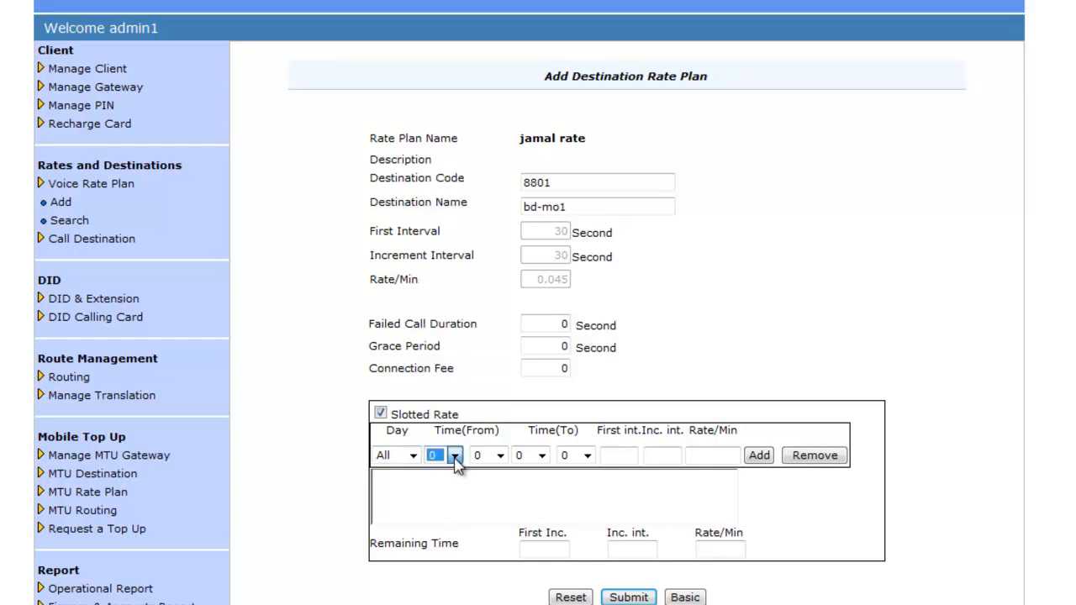
click(500, 456)
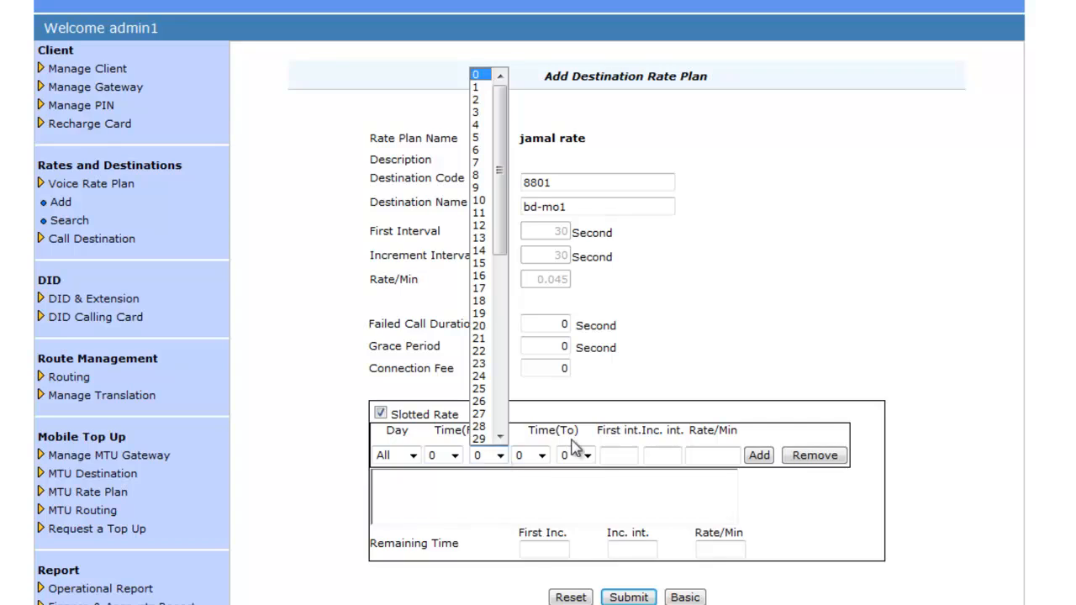
click(543, 455)
click(542, 456)
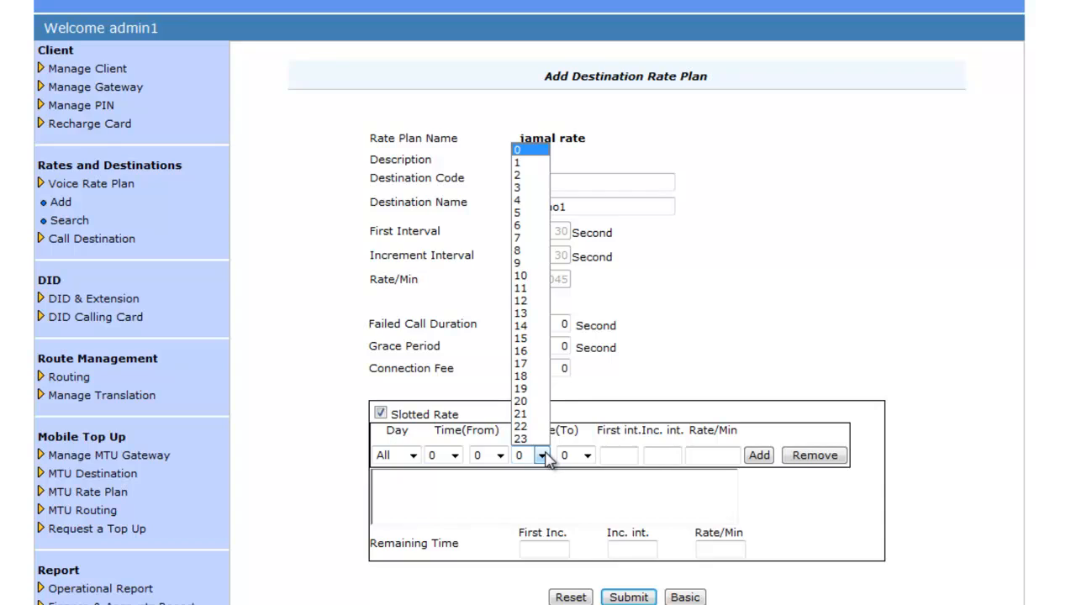
click(614, 456)
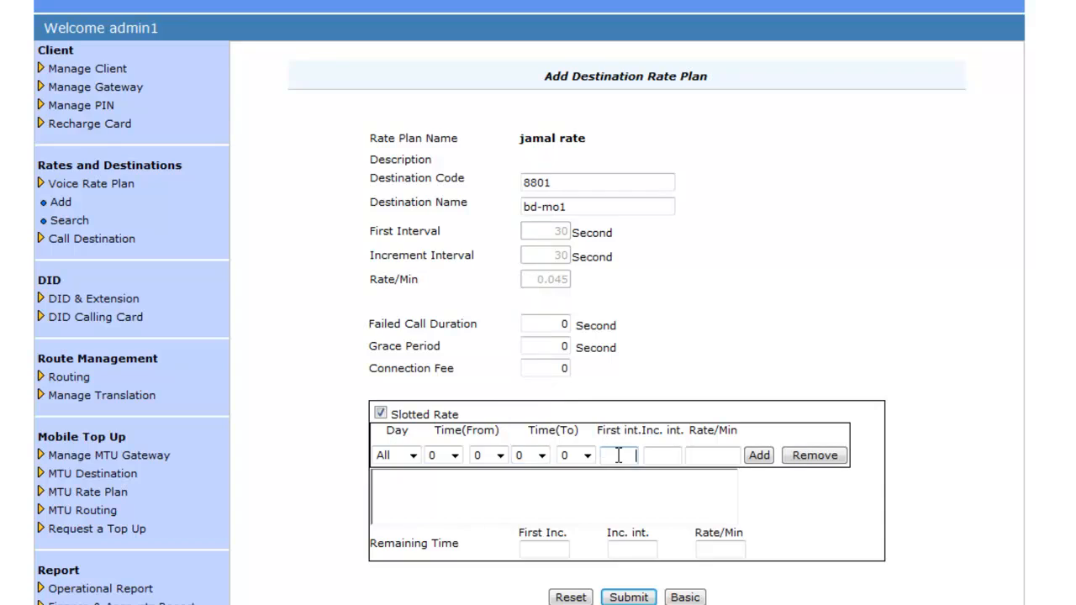
click(721, 452)
click(413, 460)
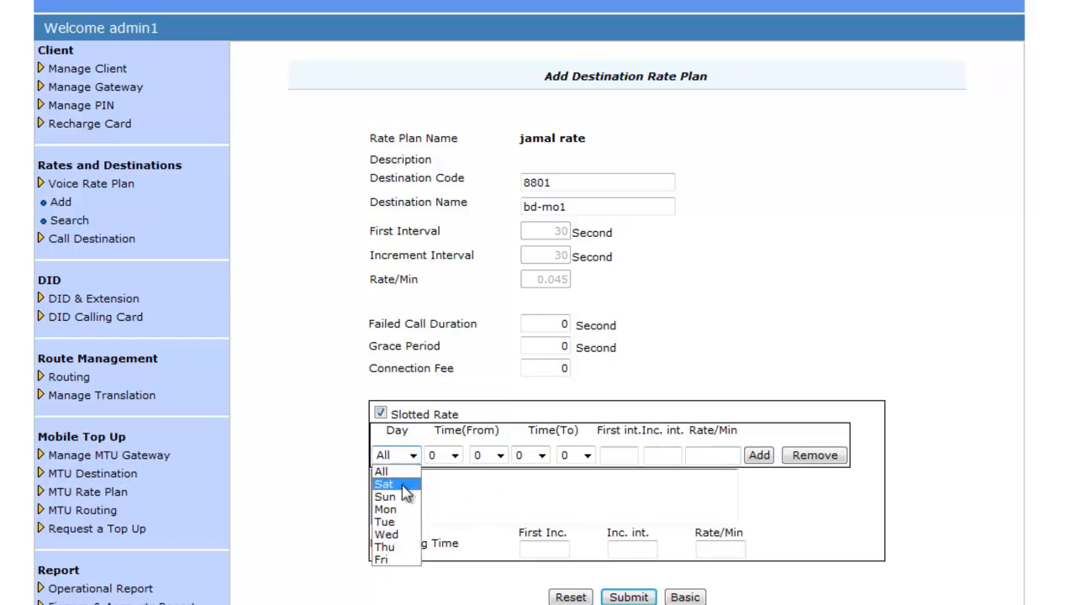
click(795, 438)
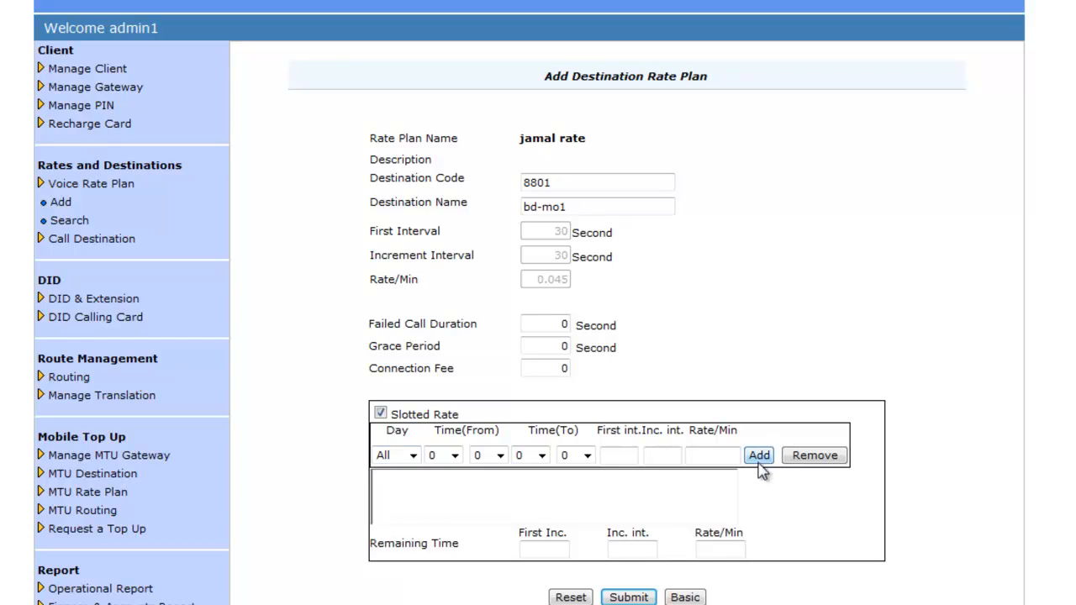
click(534, 550)
click(632, 550)
click(725, 548)
click(381, 415)
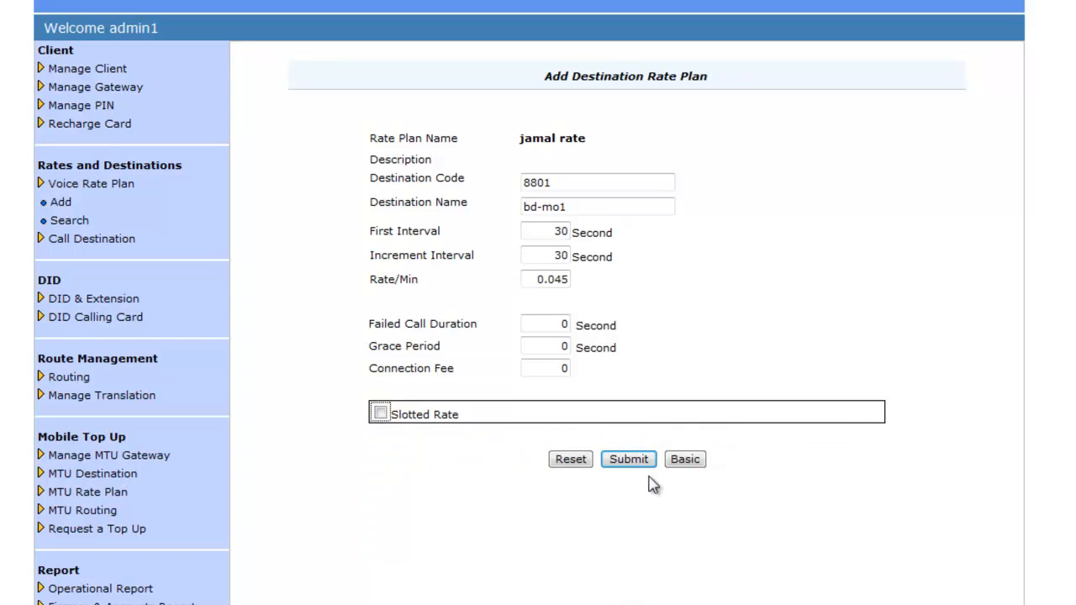
Step: Return to the basic form and submit the 8801 bd-mo1 rate for jamal rate
click(678, 459)
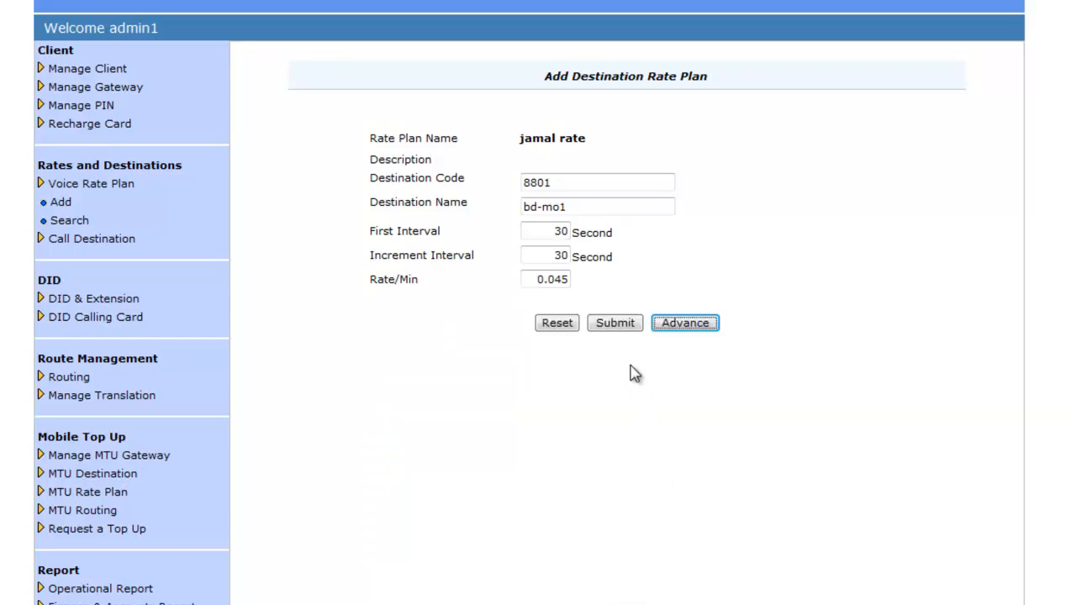
click(616, 331)
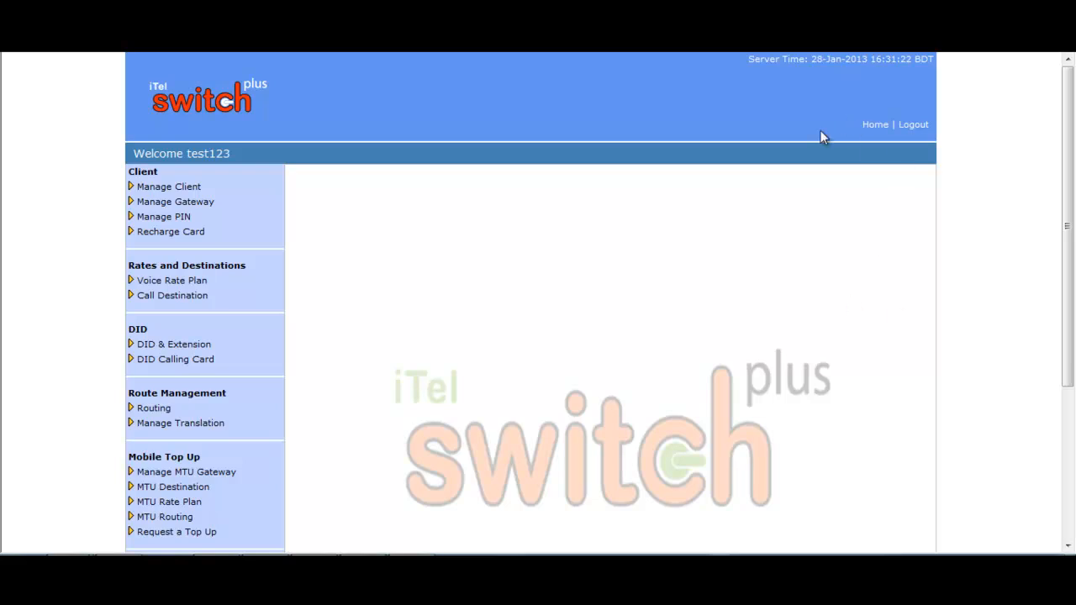
Step: Open an empty Add Client form from Manage Client, ready for the client ID
click(166, 187)
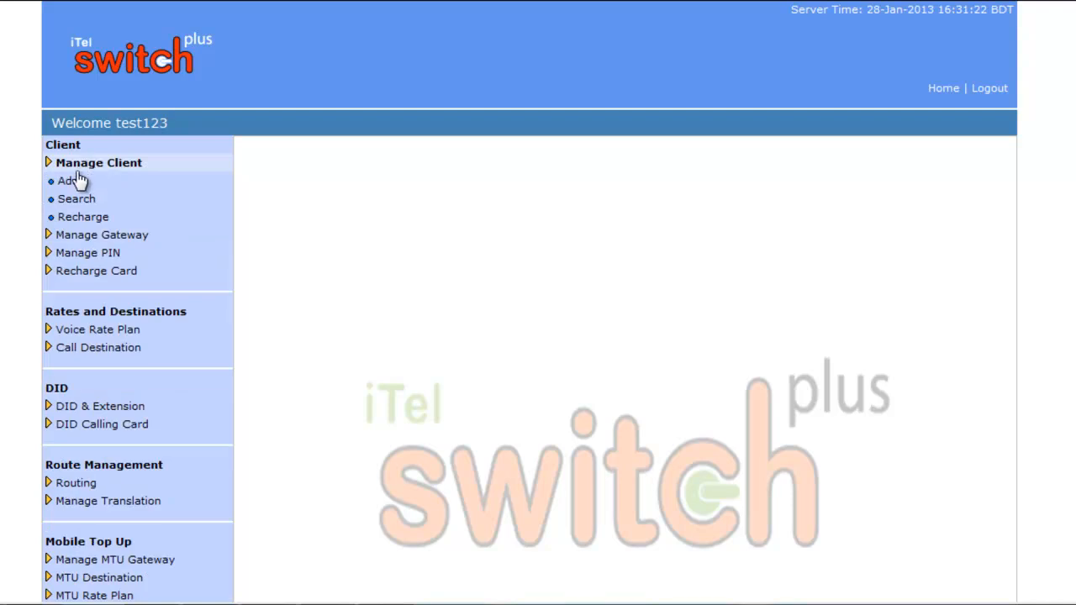
click(71, 184)
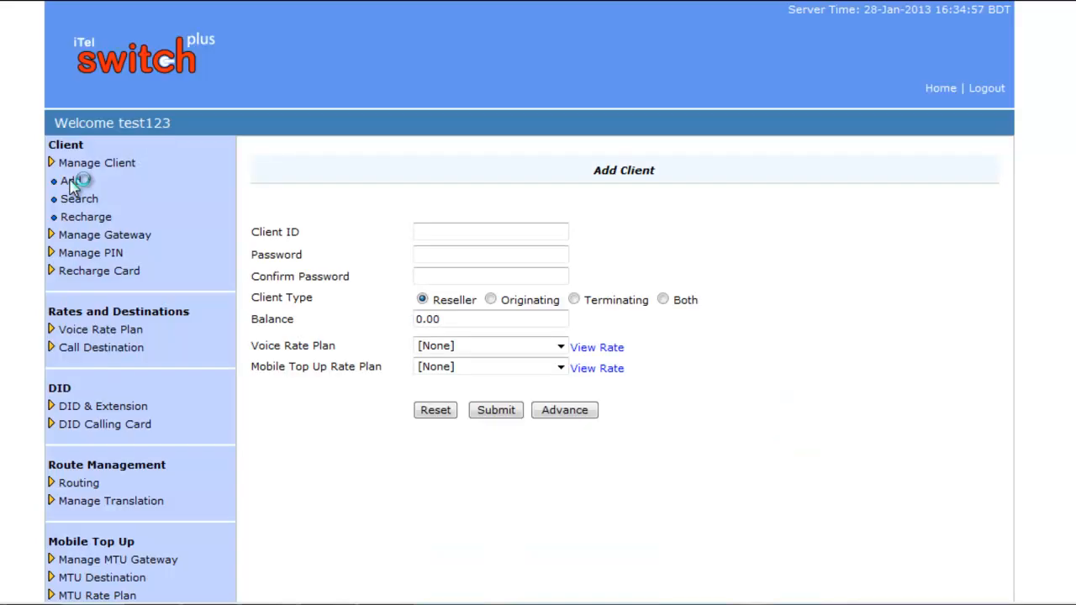
click(435, 232)
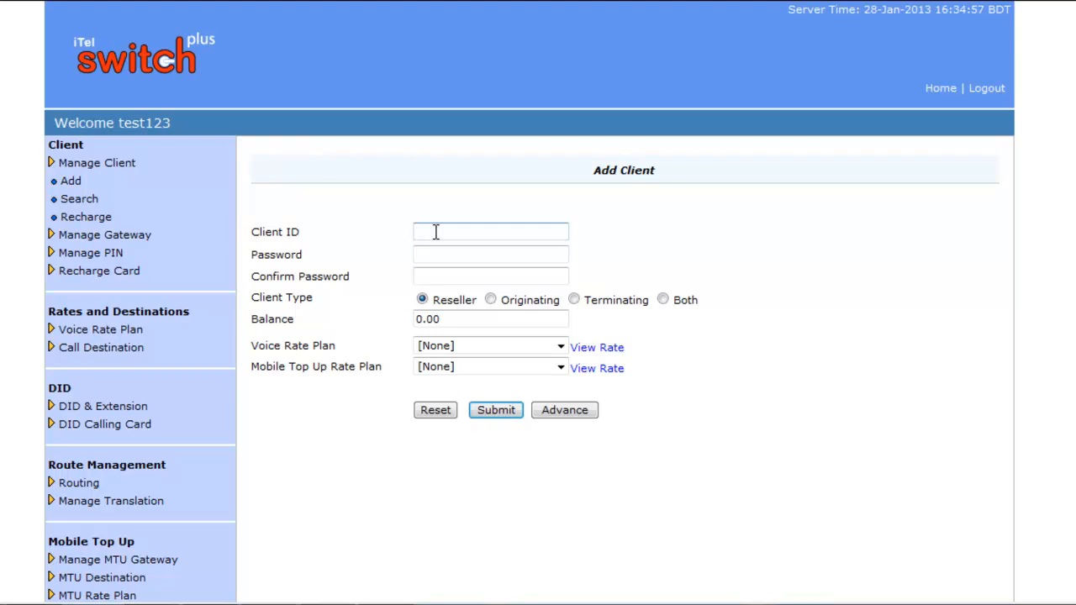
Step: Enter the client ID and type and confirm the client's password
text(jamal)
click(442, 249)
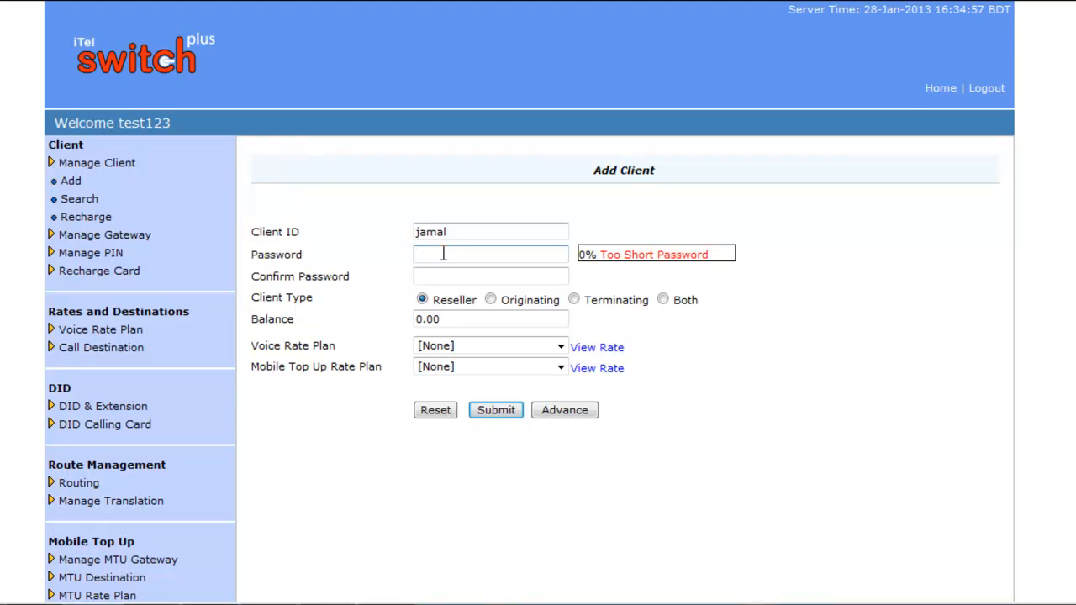
text(123)
click(443, 275)
text(123)
Step: Make it a Reseller client with balance 100 and no parent account
click(423, 300)
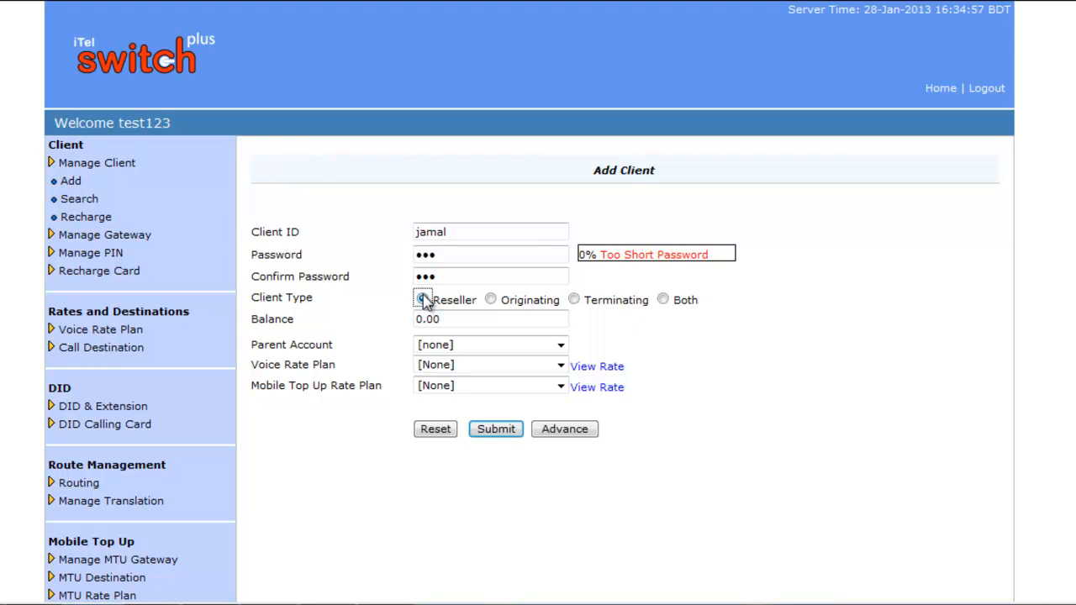
click(454, 318)
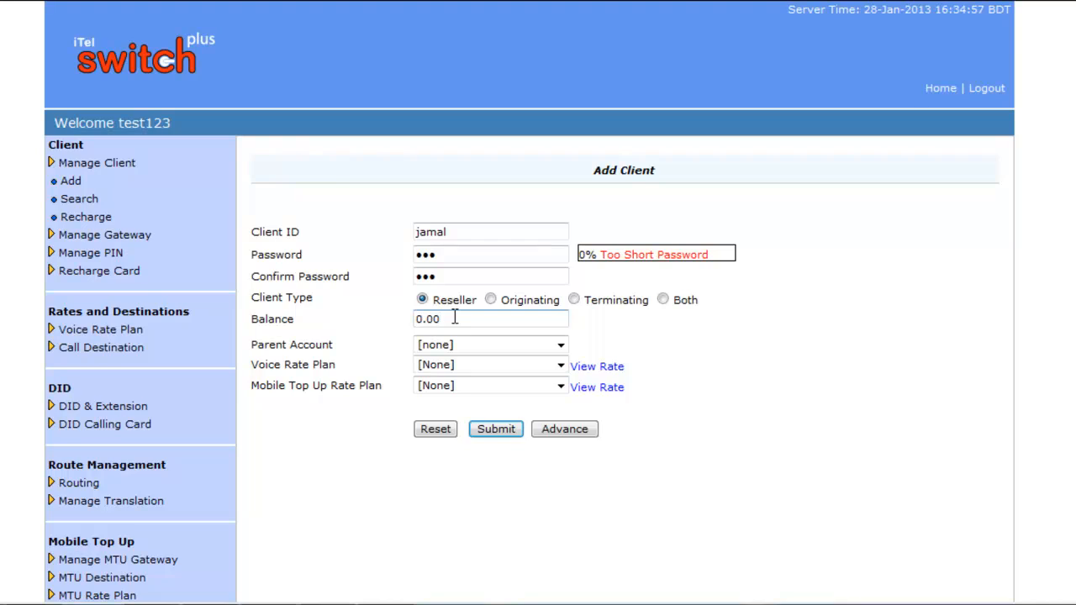
key(BackSpace)
key(BackSpace)
key(BackSpace)
key(BackSpace)
text(100)
click(559, 347)
click(560, 348)
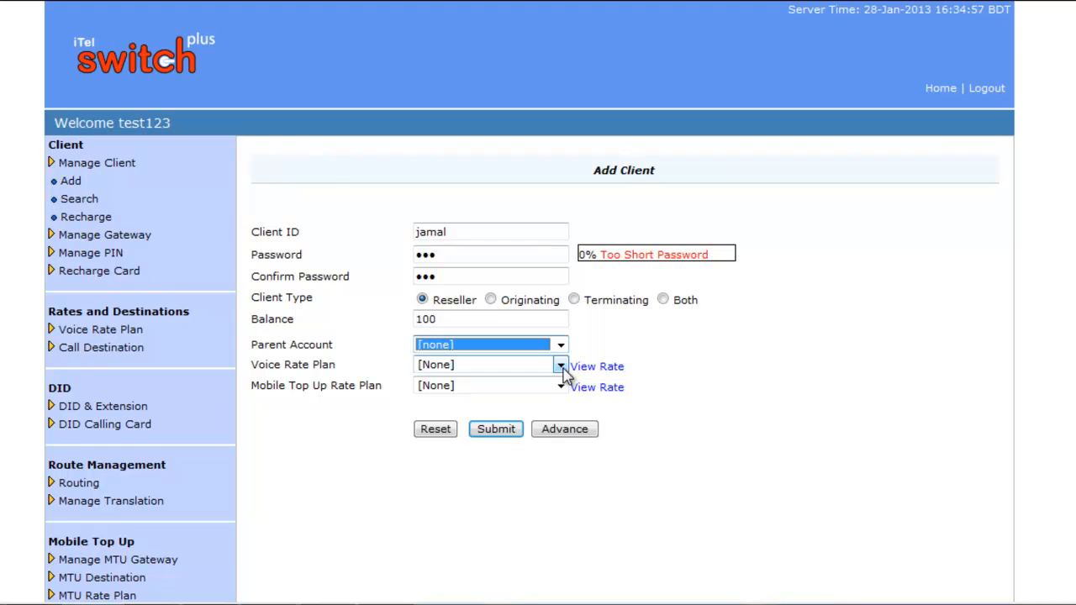
Step: Select Test rate Plan as the voice rate plan and review its rates in the popup
click(561, 367)
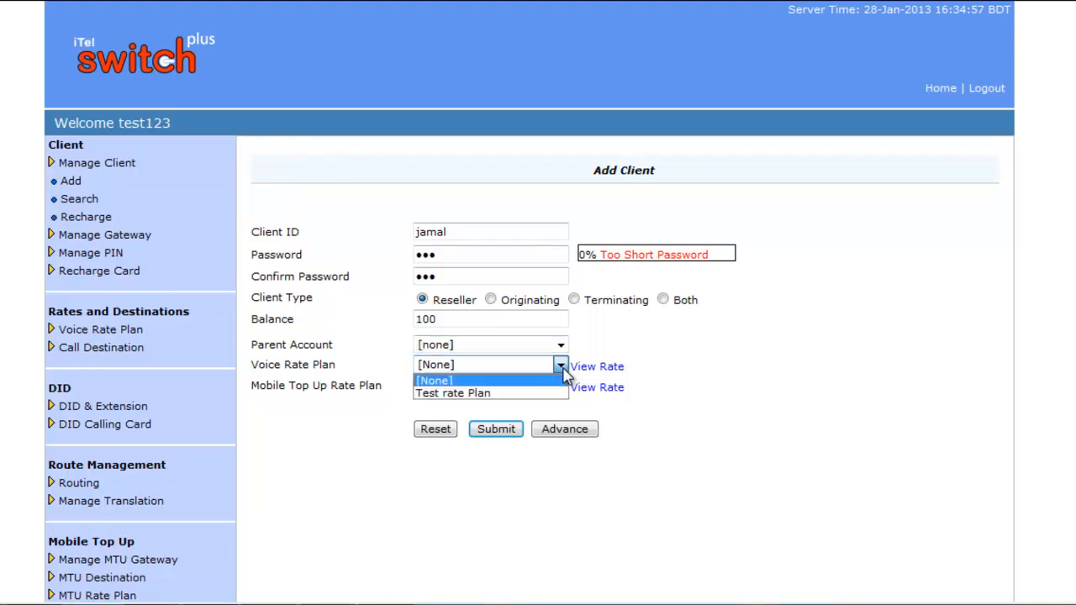
click(461, 393)
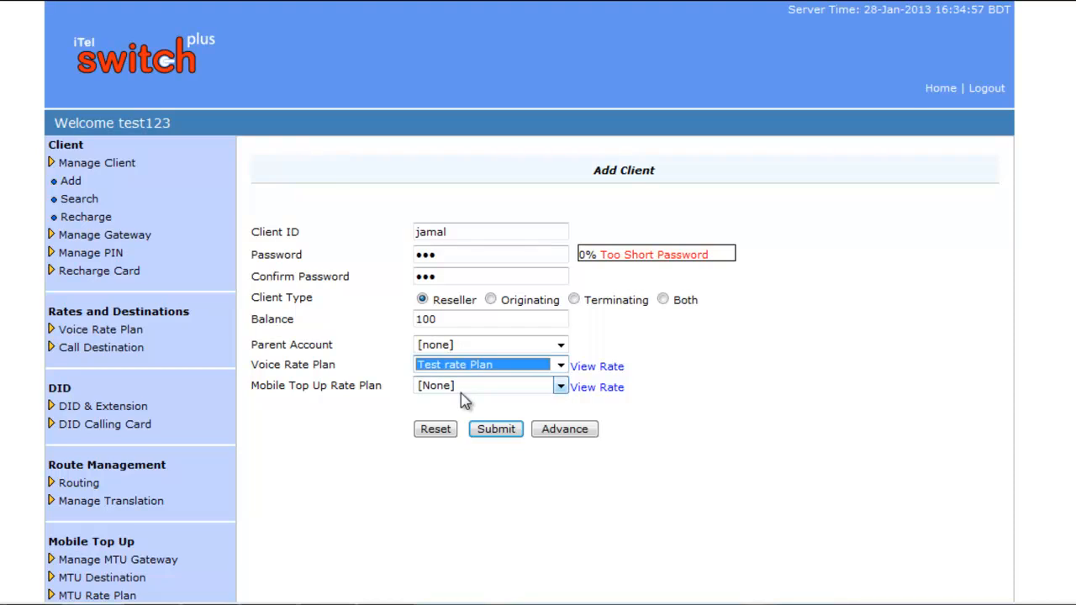
click(612, 370)
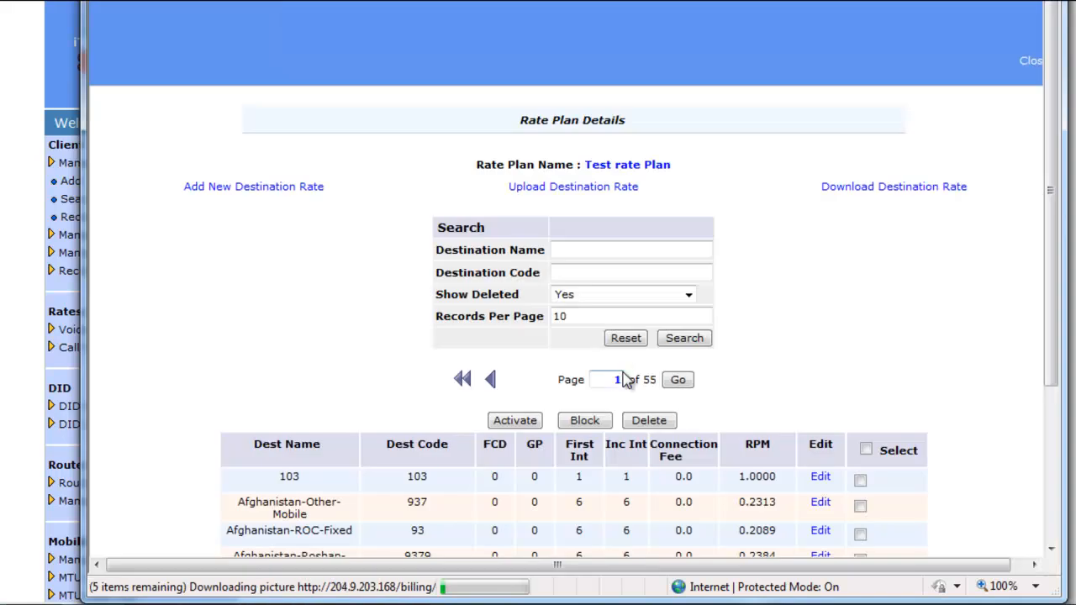
scroll(896, 290, down, 2)
scroll(893, 293, down, 1)
scroll(893, 293, up, 5)
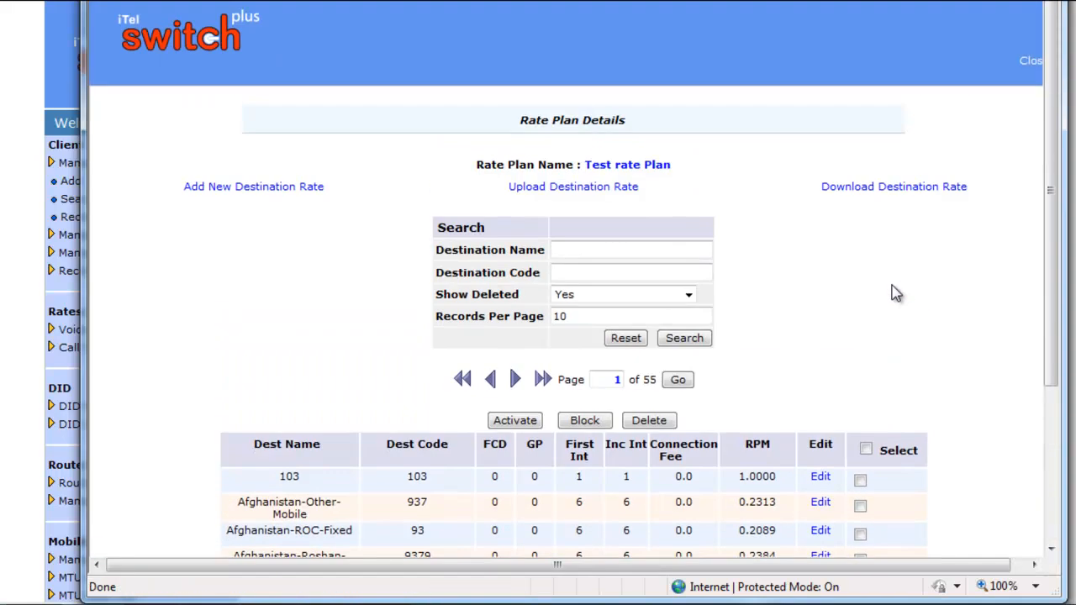
click(1032, 62)
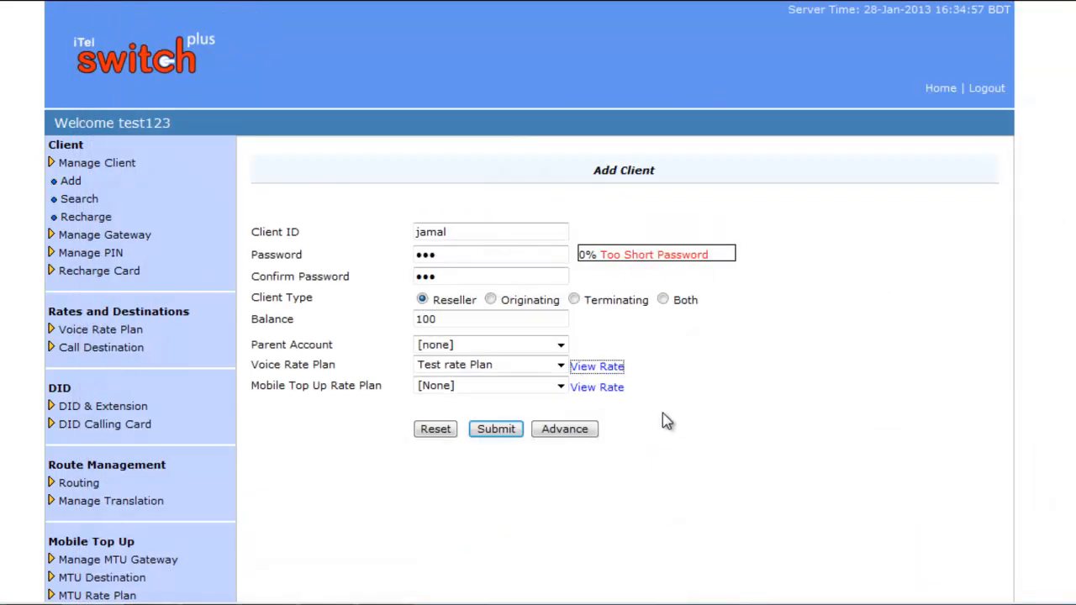
Step: Choose MTU new rate for mobile top-up, then start a fresh Add Client form
click(564, 389)
click(486, 410)
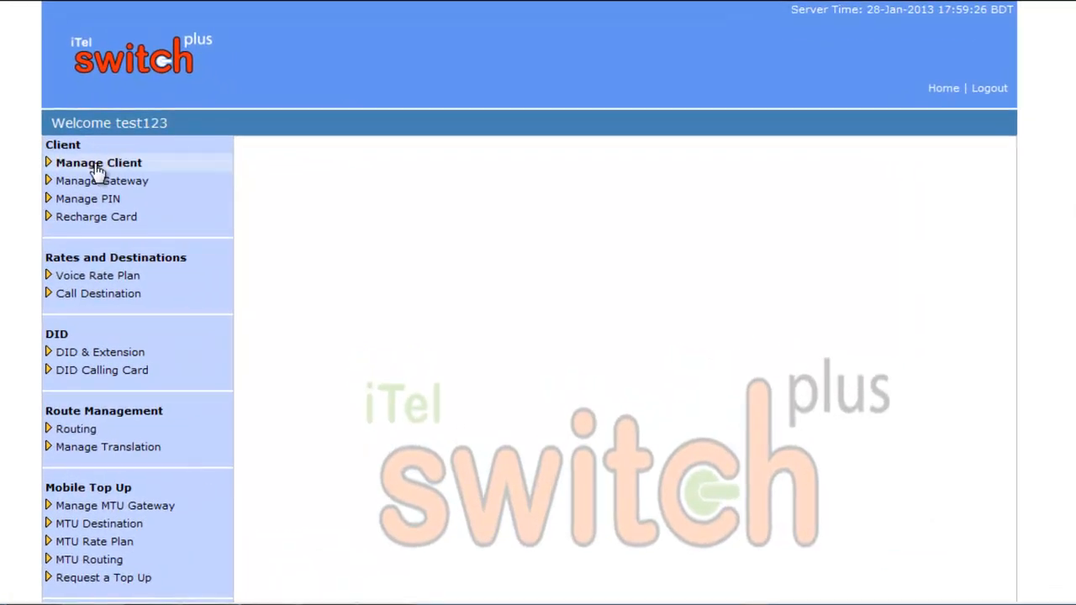
click(71, 164)
click(71, 183)
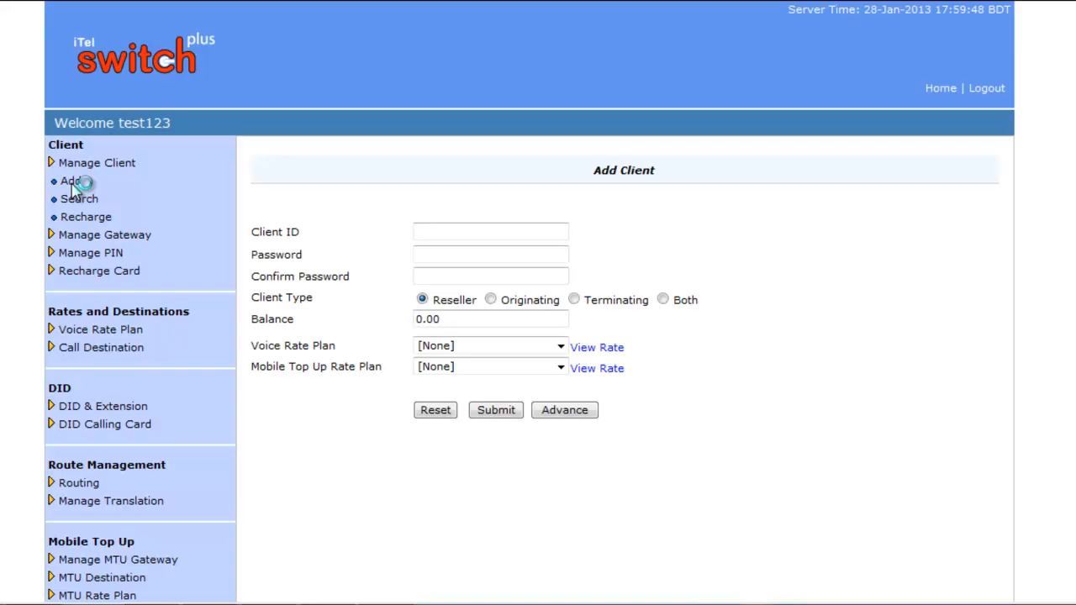
Step: Enter the second client's ID and confirmed password, and set the type to Terminating
click(450, 232)
click(450, 232)
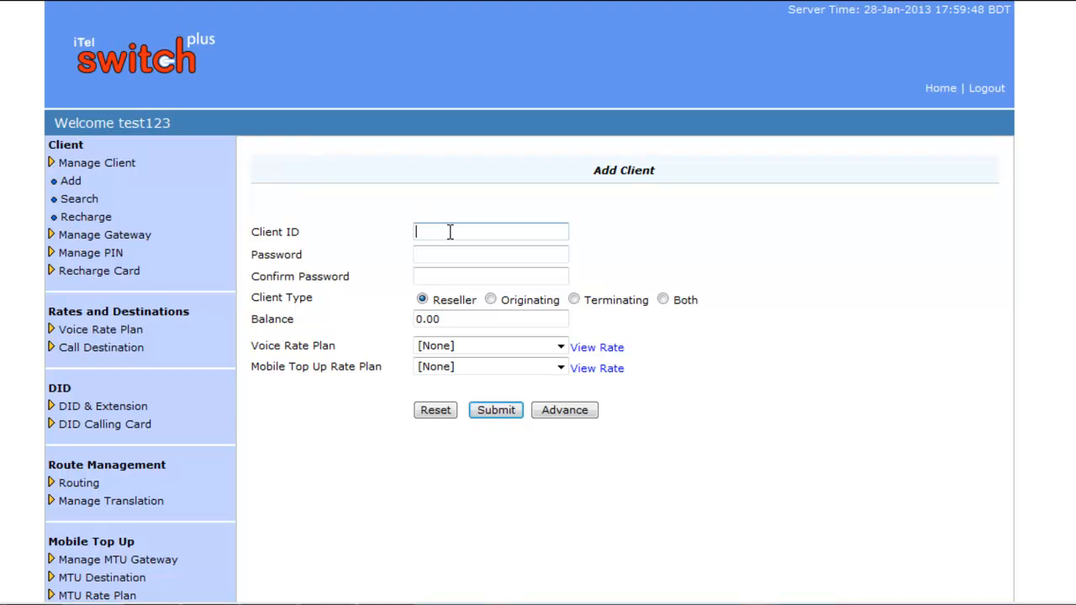
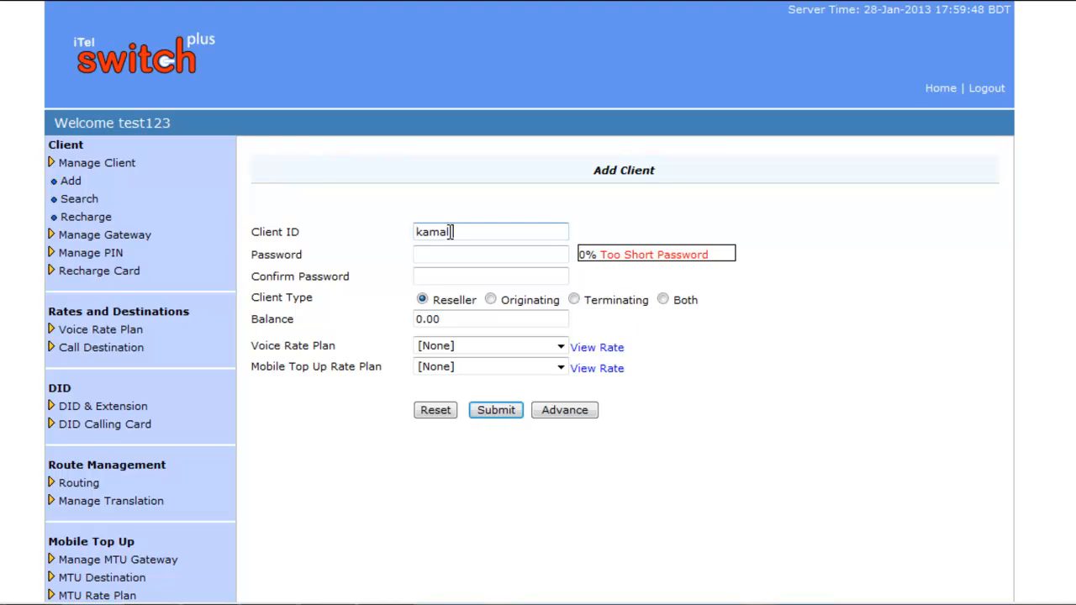
click(449, 252)
text(123)
click(444, 276)
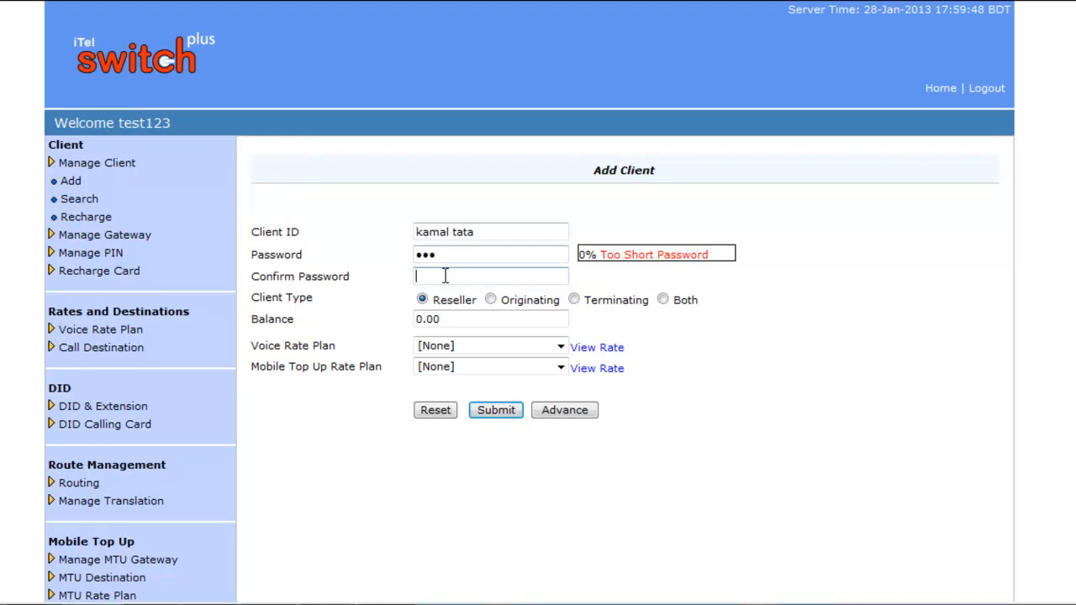
text(123)
click(576, 300)
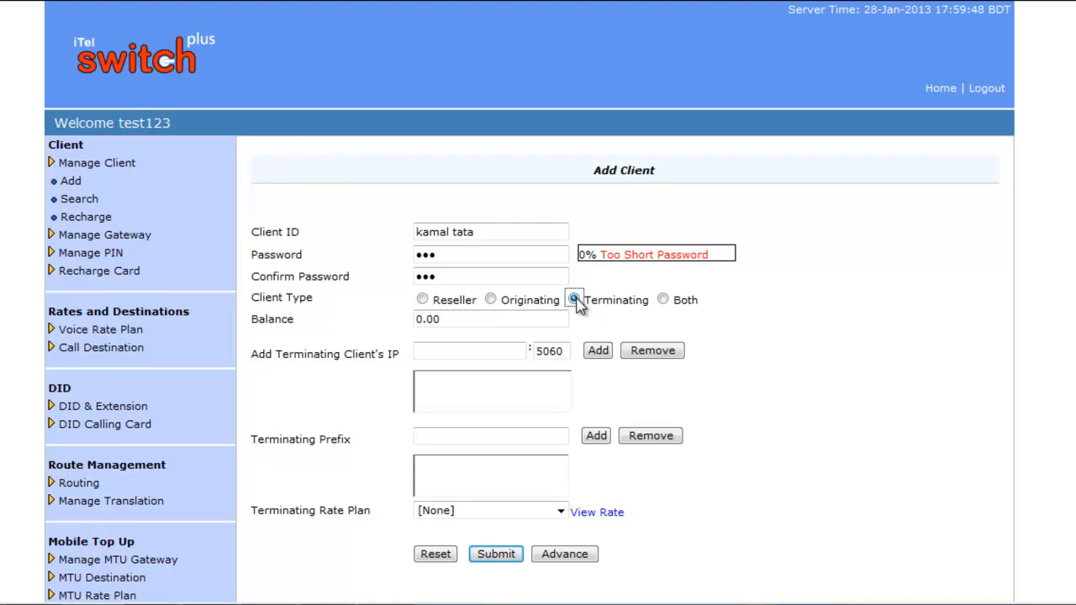
Step: Add terminating IP 34.23.56.78:5060 and terminating prefix 555 for the client
click(493, 352)
text(34.2)
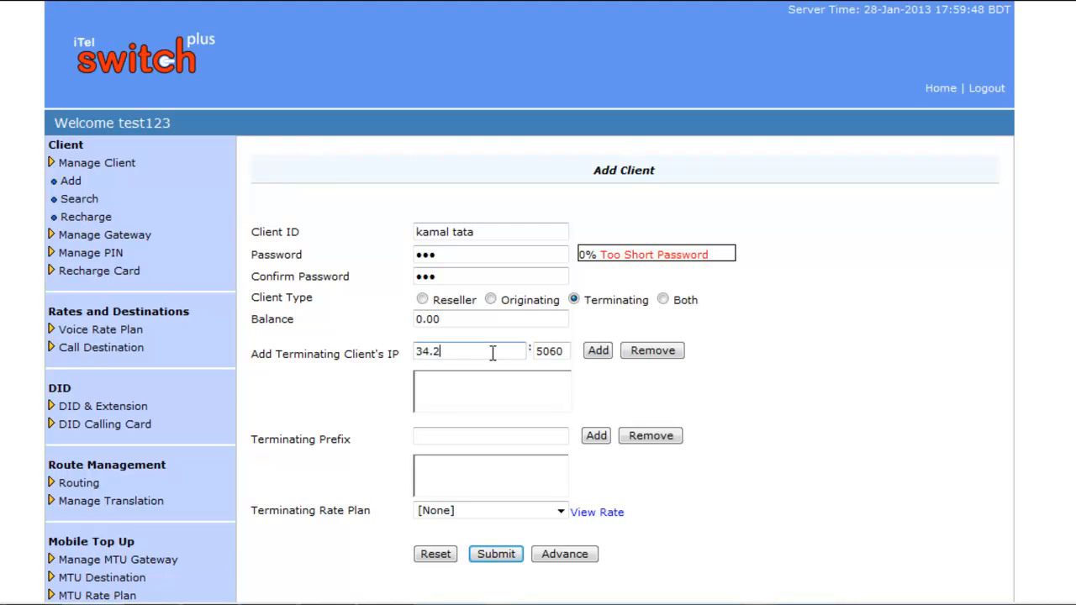
text(3.56.78)
click(598, 351)
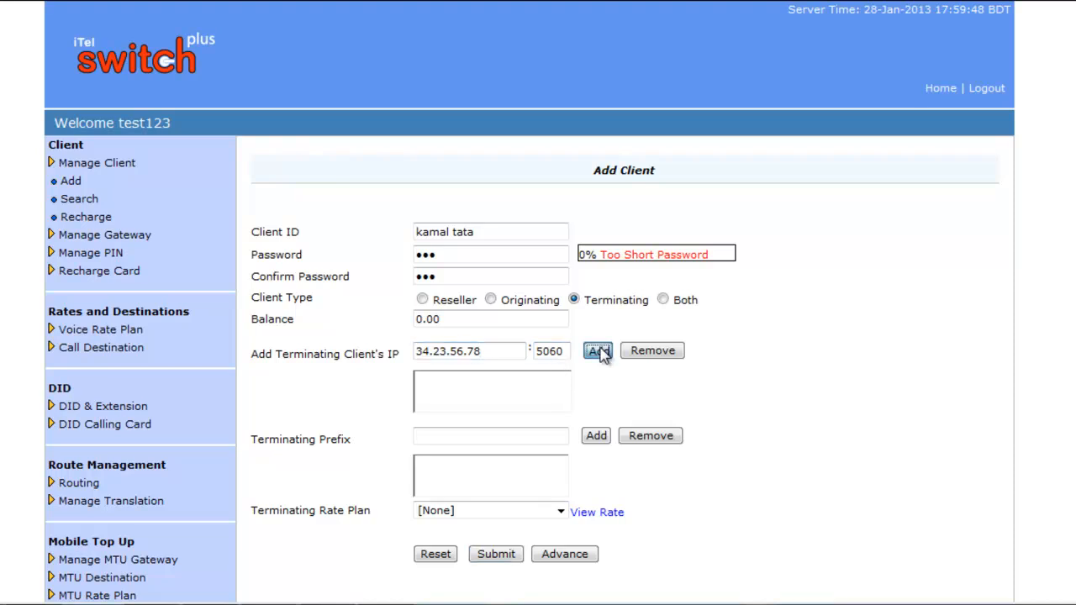
click(510, 436)
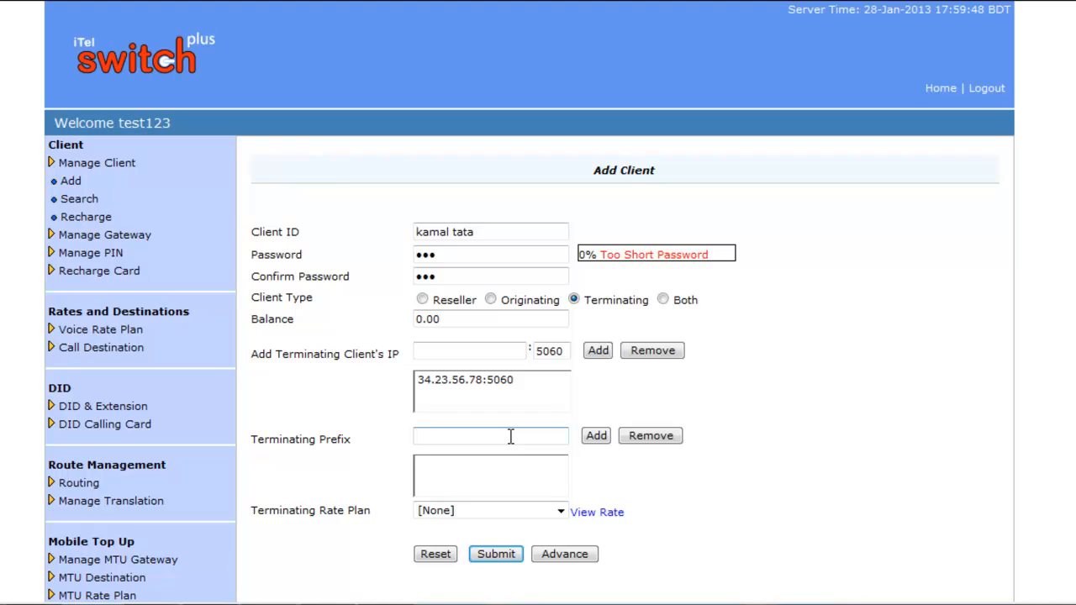
text(555)
click(596, 439)
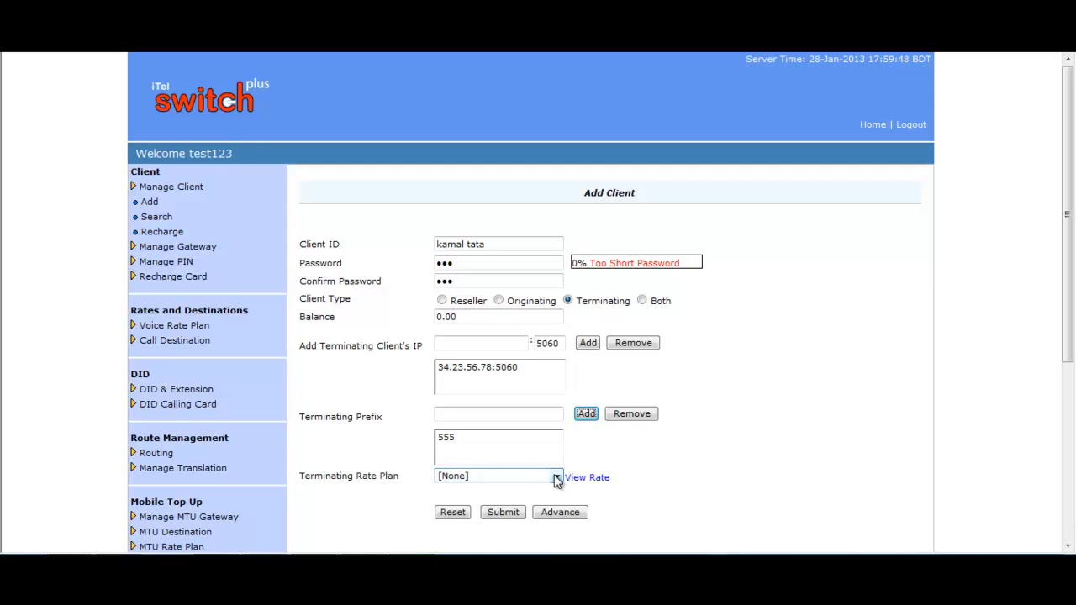
scroll(538, 459, down, 3)
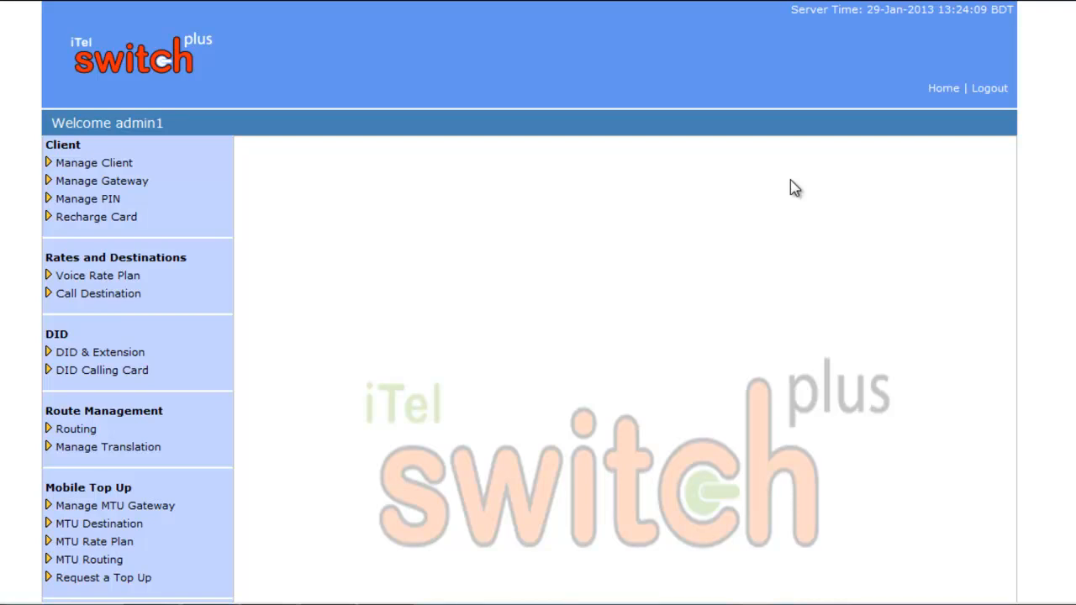
Step: Open Generate Single PIN and enter the PIN number, its password and a starting balance of 100
click(109, 203)
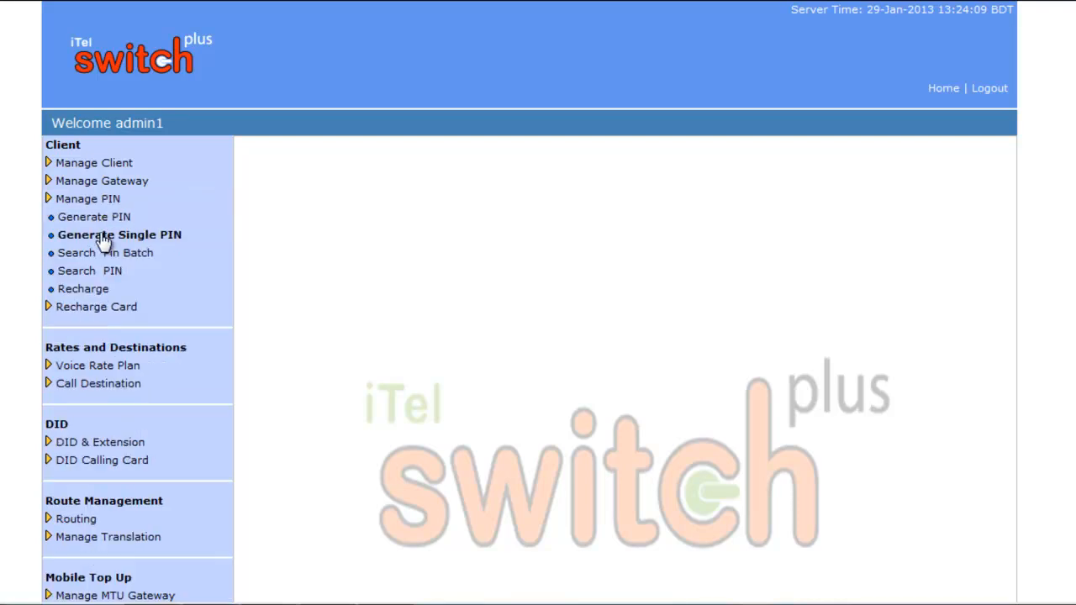
click(103, 241)
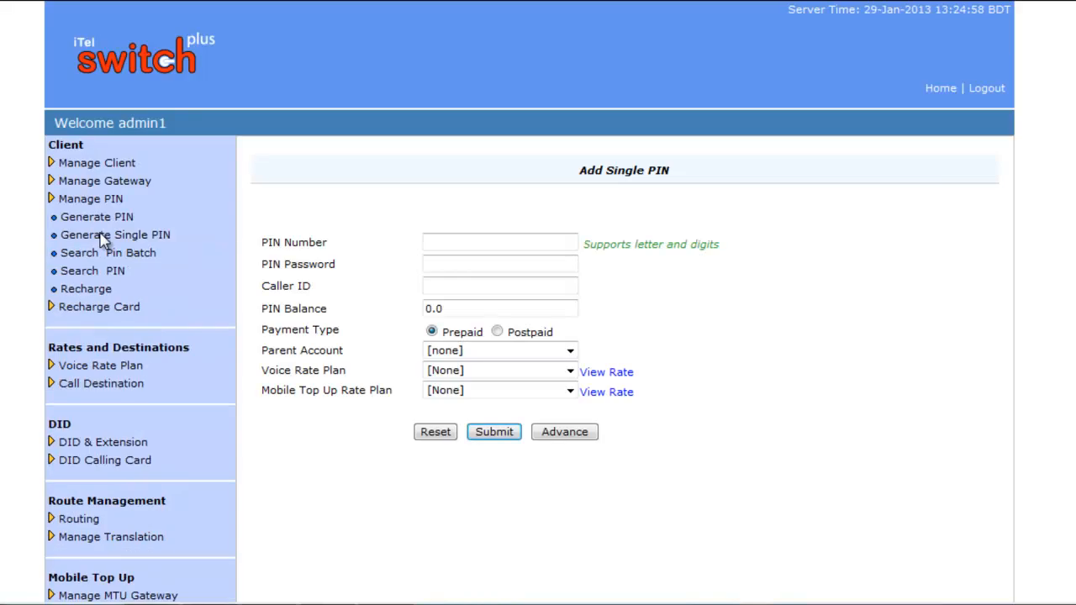
click(435, 238)
text(628903)
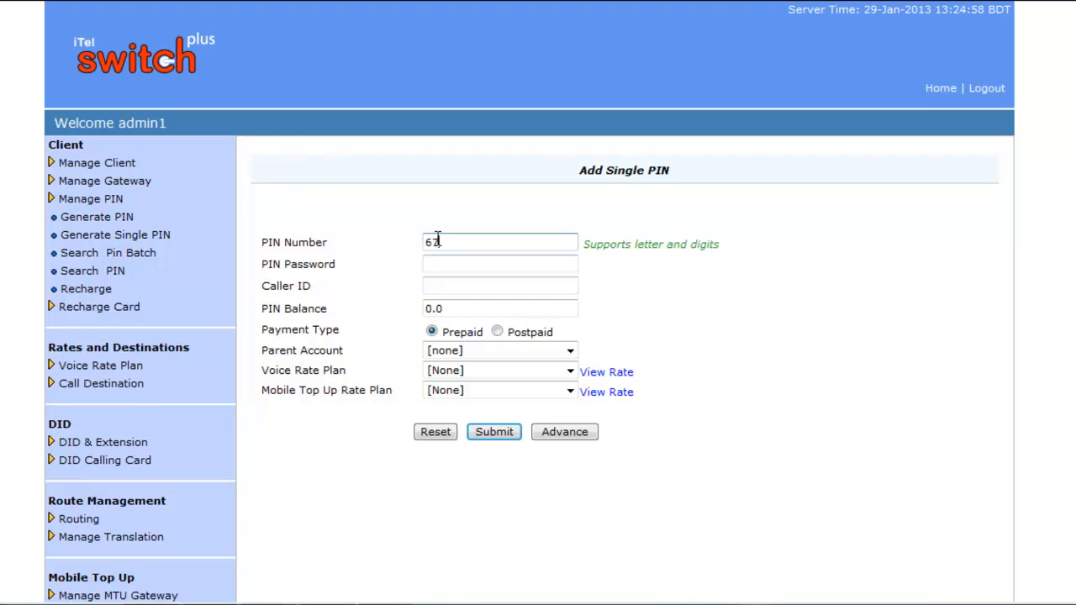
text(2)
click(458, 261)
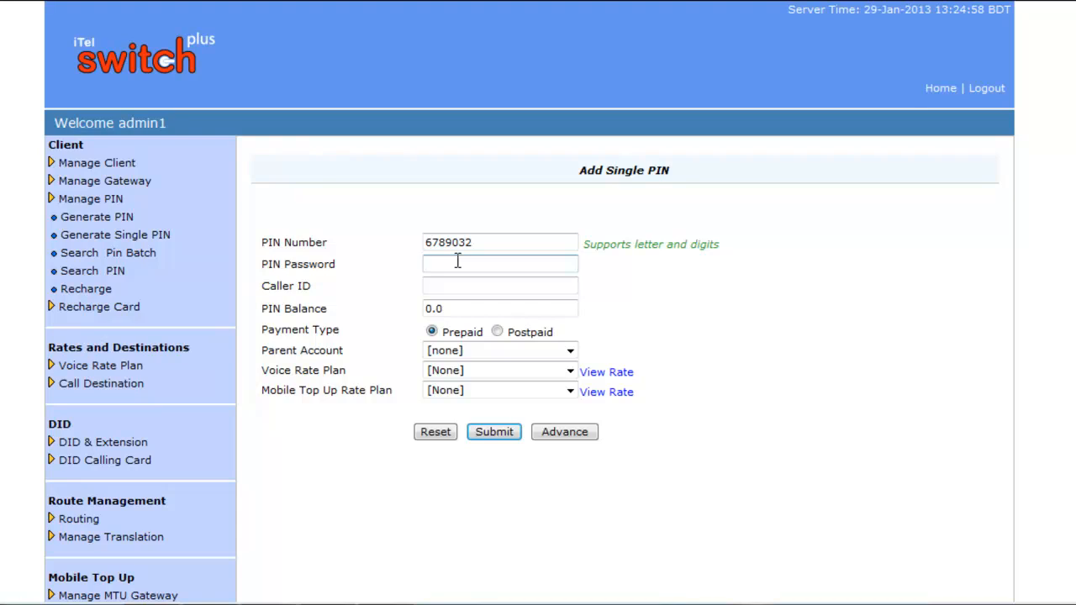
text(123)
click(455, 284)
click(452, 309)
key(BackSpace)
key(BackSpace)
key(BackSpace)
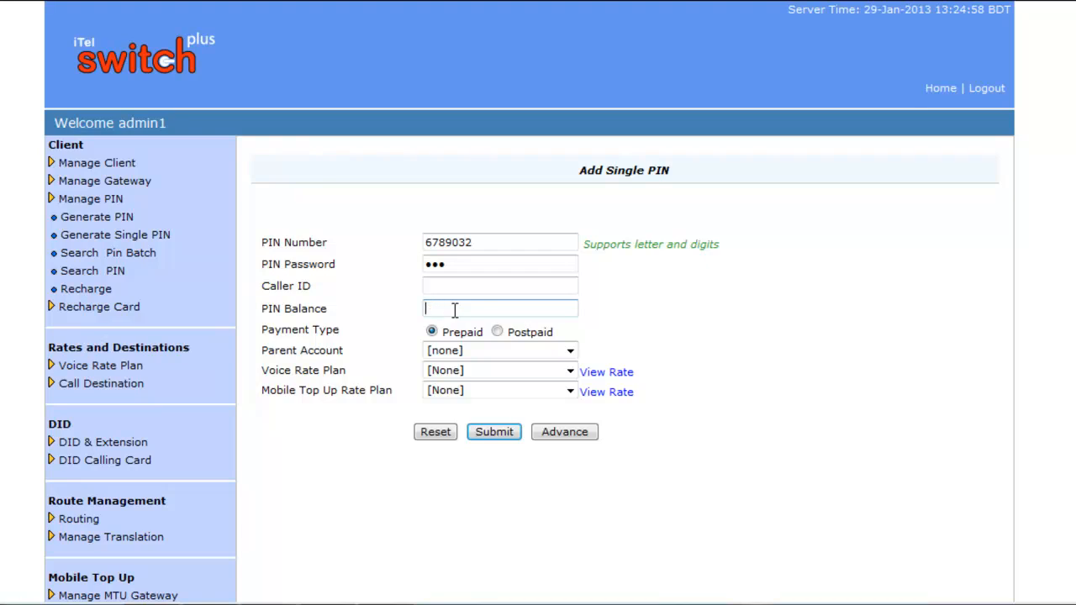
text(100)
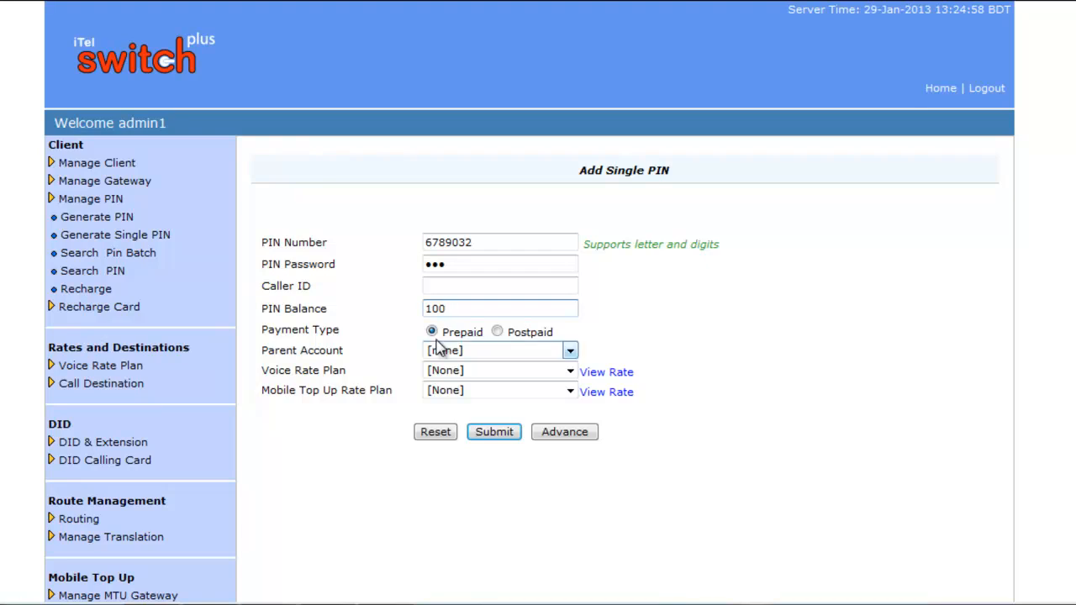
Step: Keep no parent account, choose sarkar rate as voice plan, and set mobile top-up plan to [None]
click(570, 353)
click(570, 353)
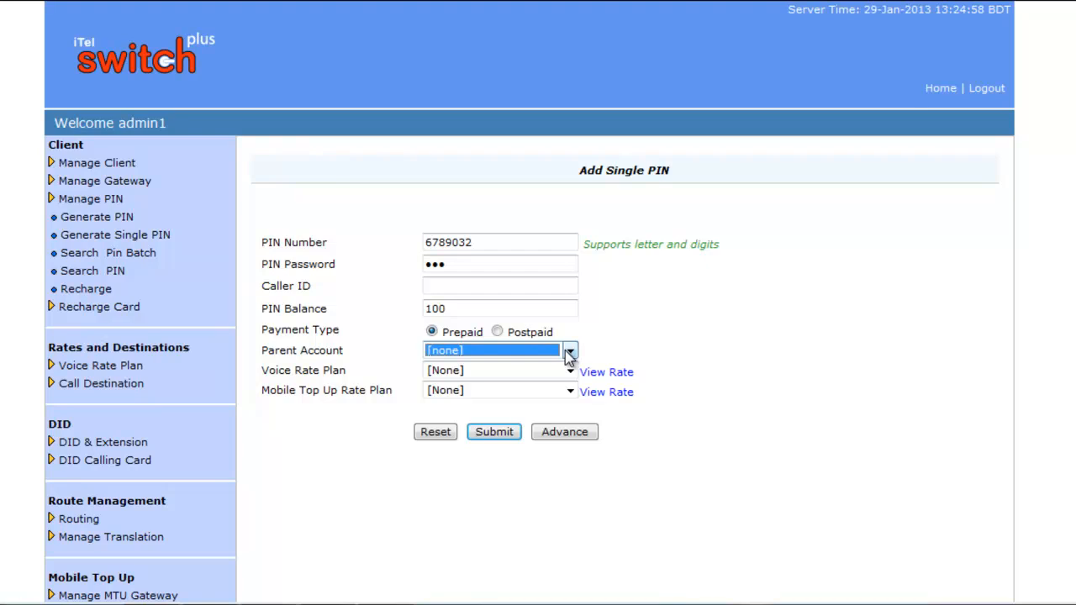
click(571, 371)
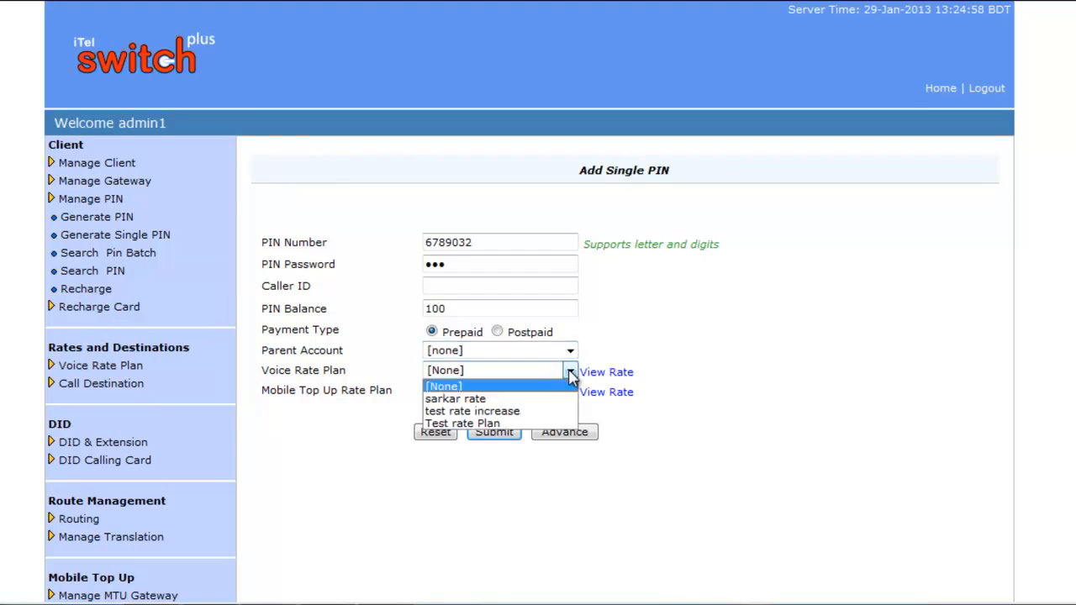
click(486, 401)
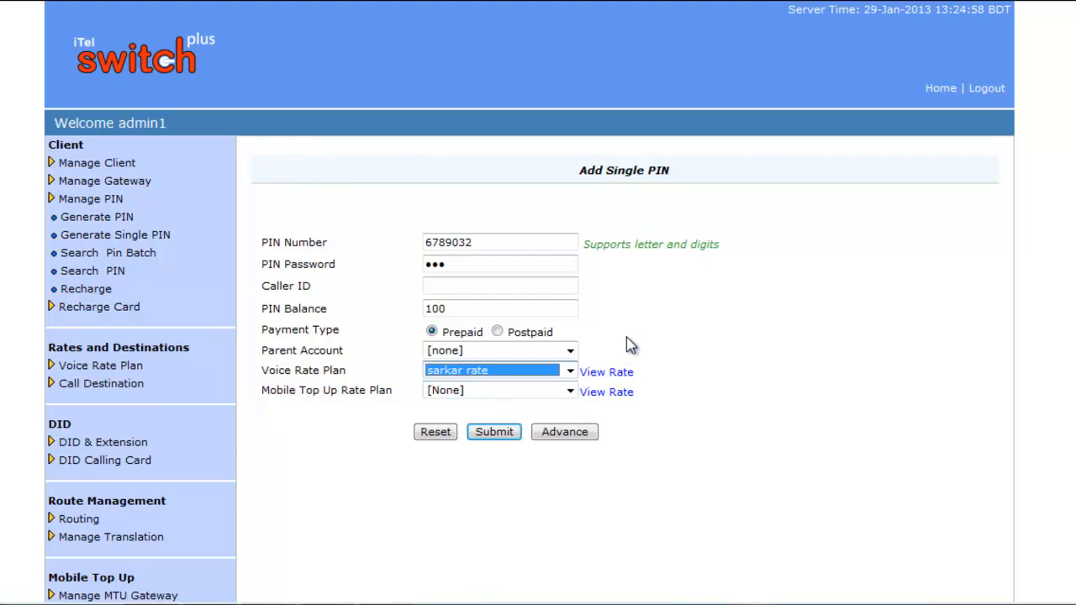
click(570, 392)
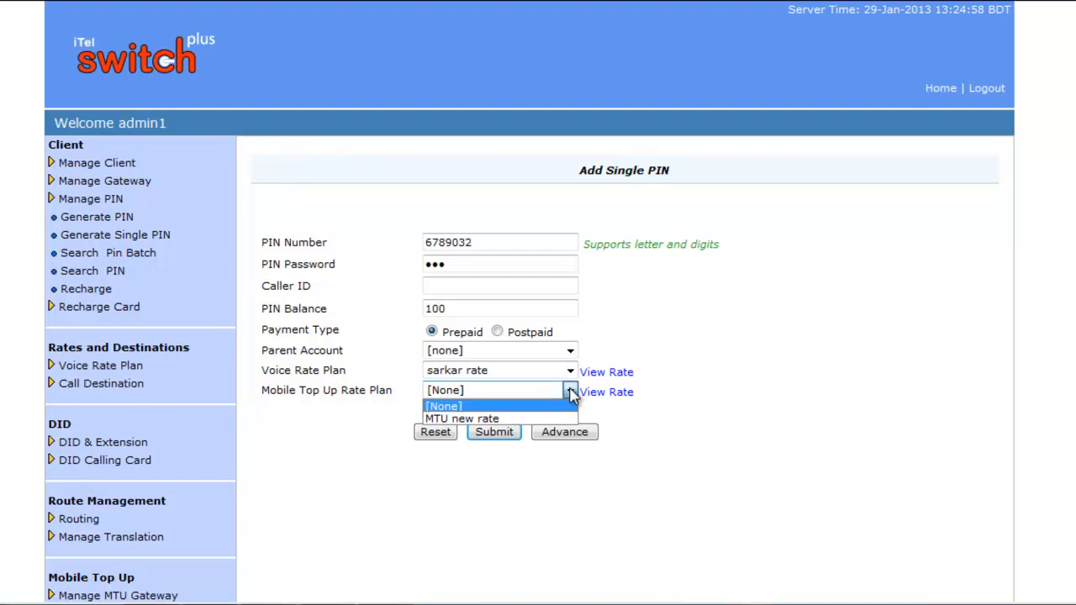
click(497, 416)
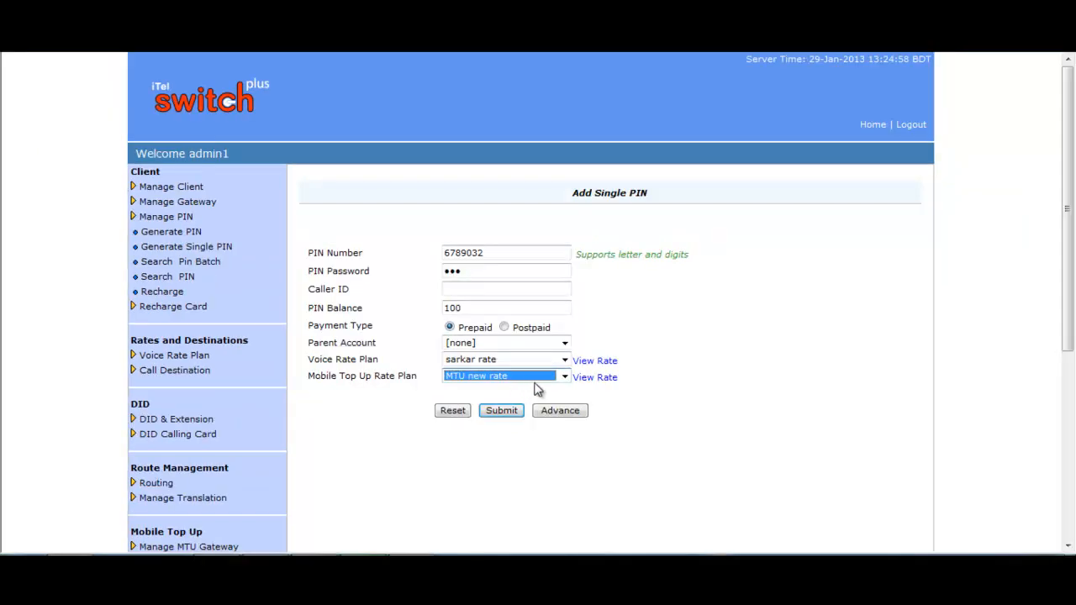
click(566, 378)
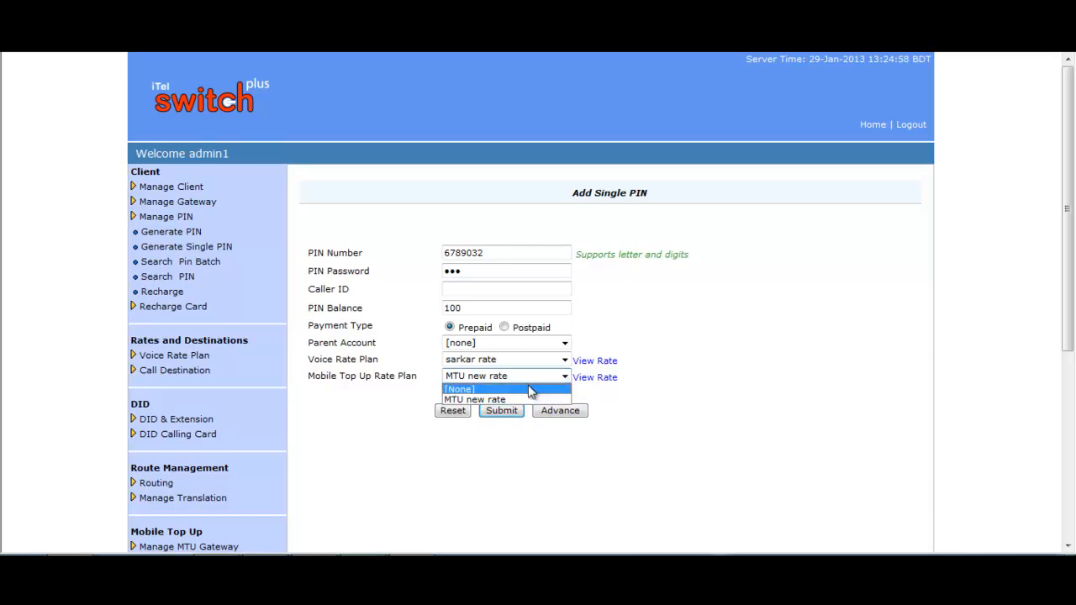
click(533, 390)
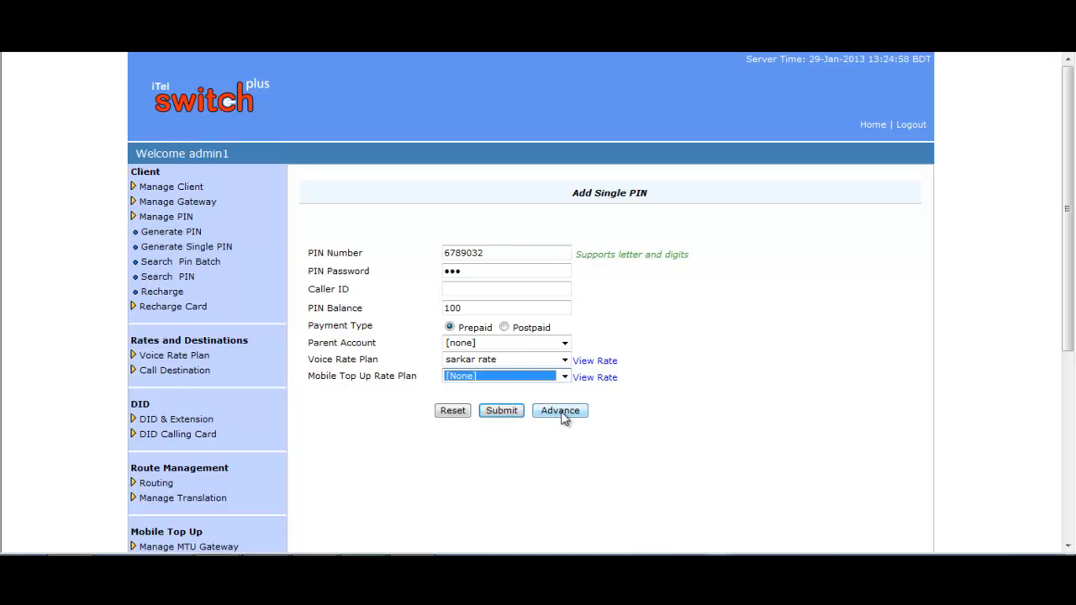
Step: Confirm advanced settings Rechargeable, English and USD, then return to Basic and submit the PIN
click(560, 412)
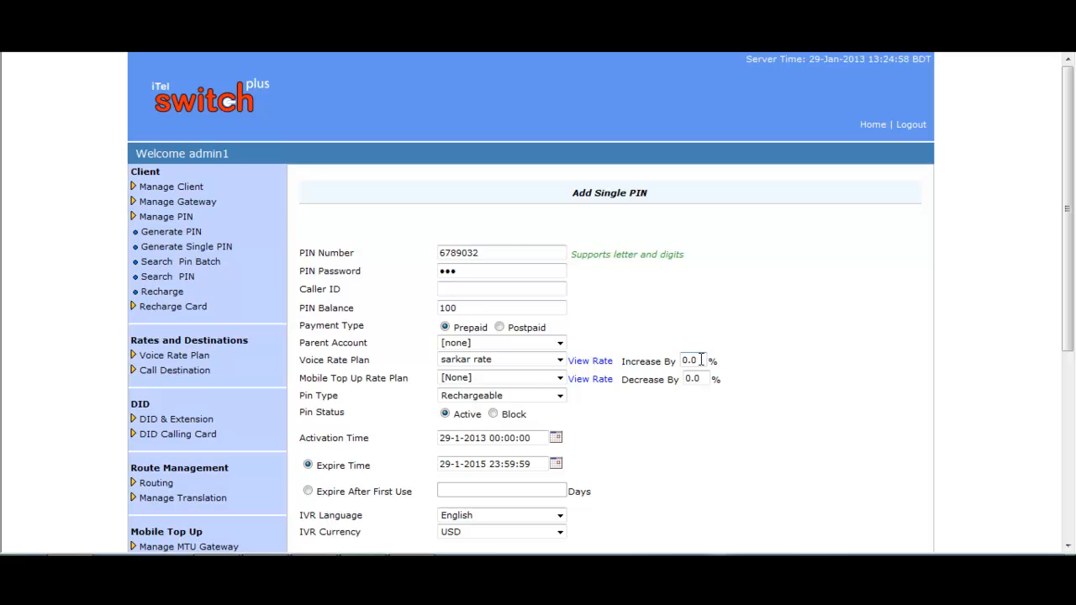
click(560, 398)
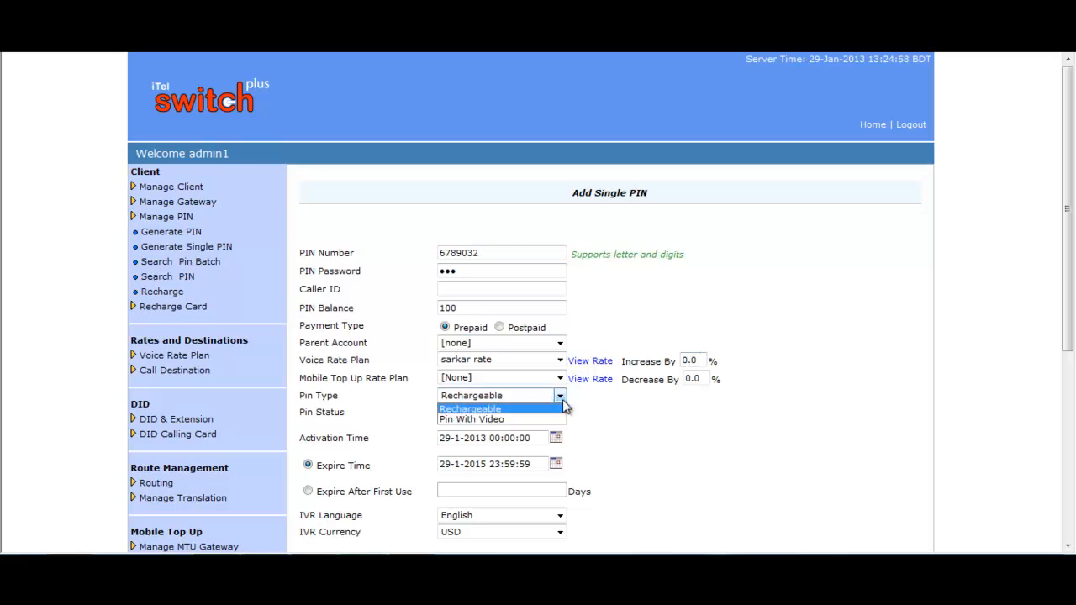
click(562, 400)
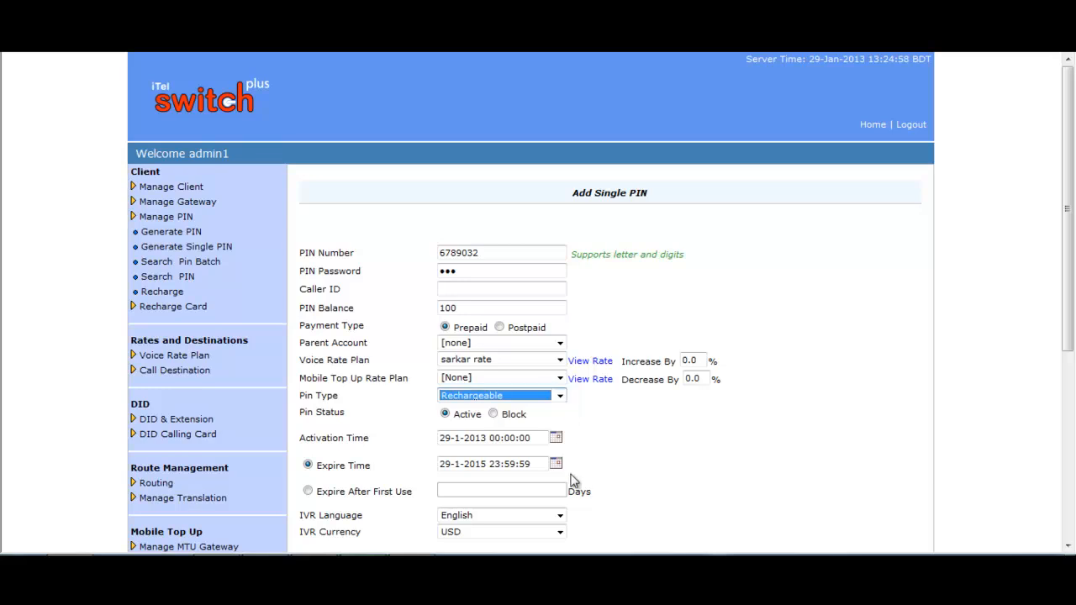
scroll(664, 439, down, 2)
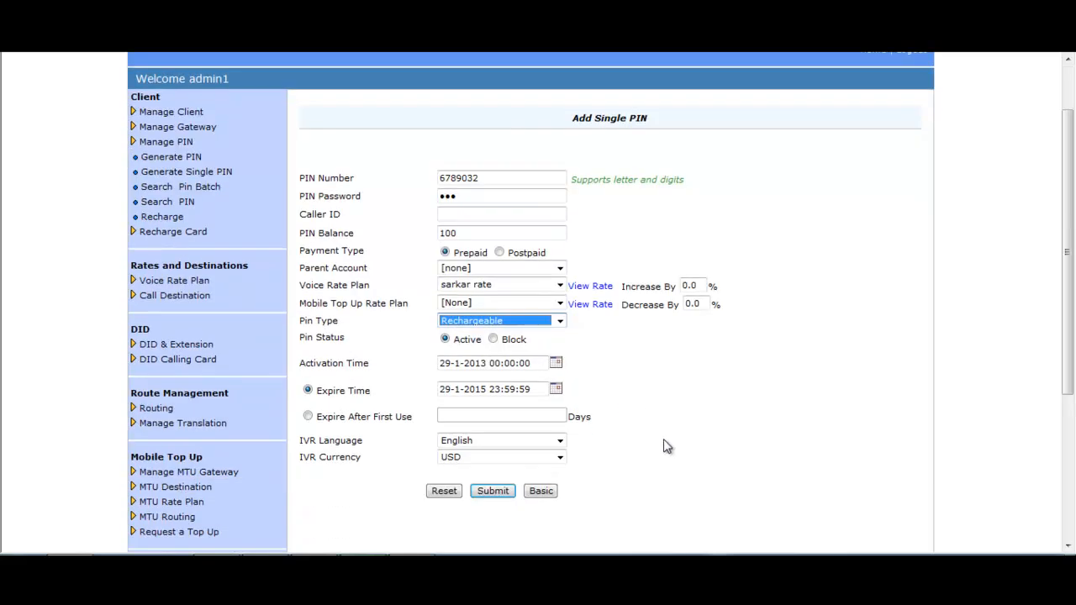
click(560, 440)
click(560, 441)
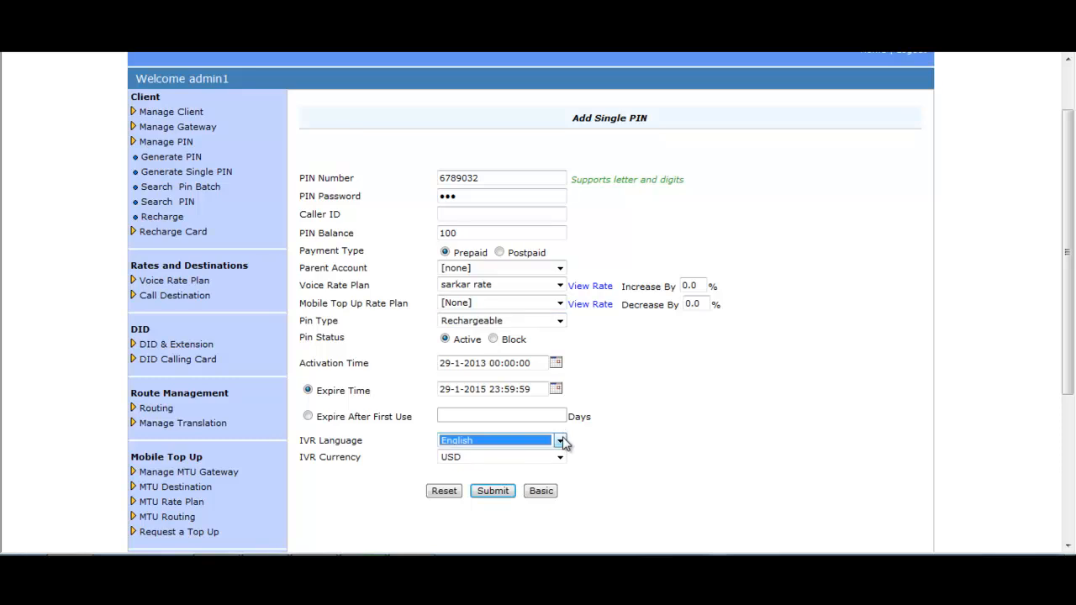
click(560, 458)
click(560, 459)
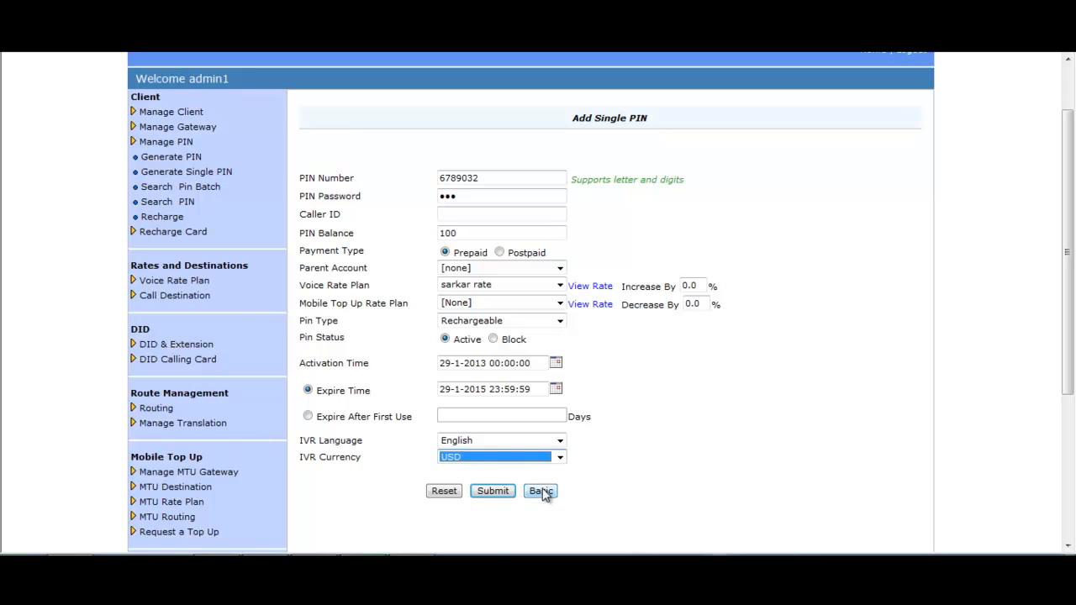
click(541, 492)
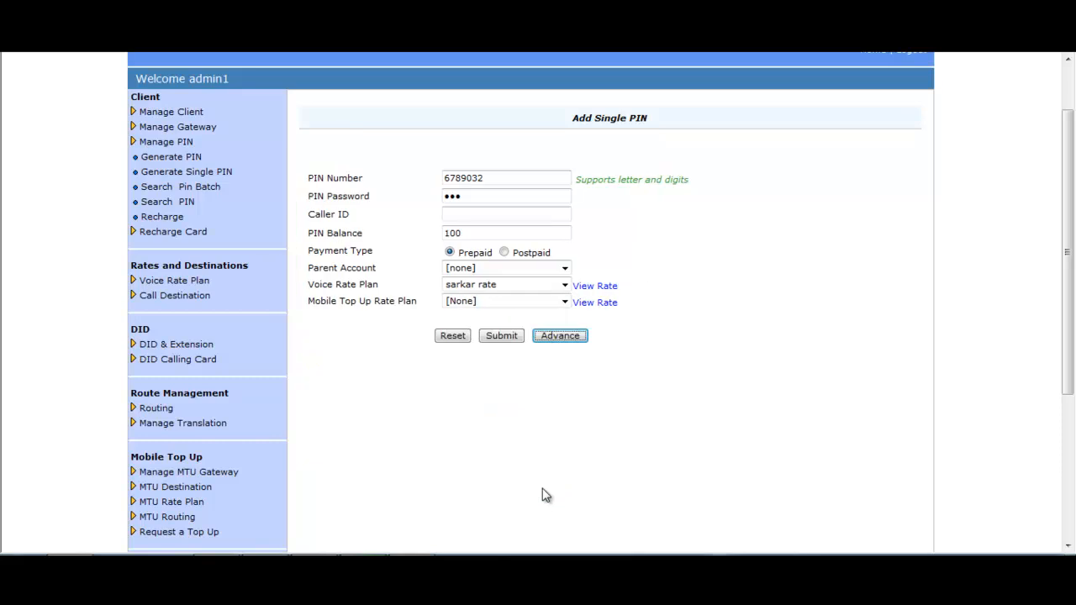
click(497, 338)
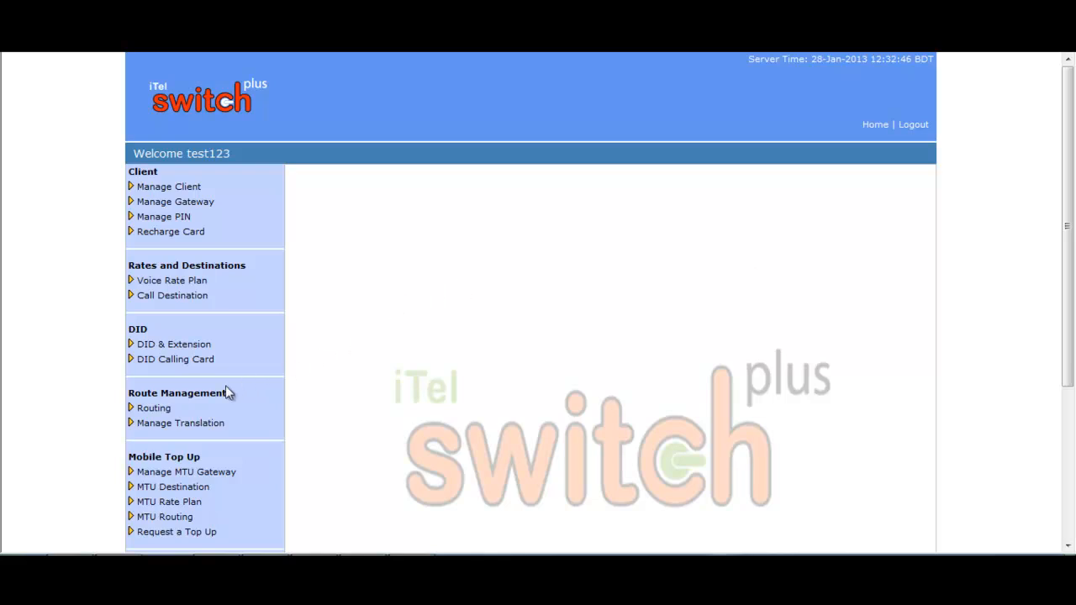
Step: Start a new call route with originating client All and destination 880 BD-MO-W
click(168, 410)
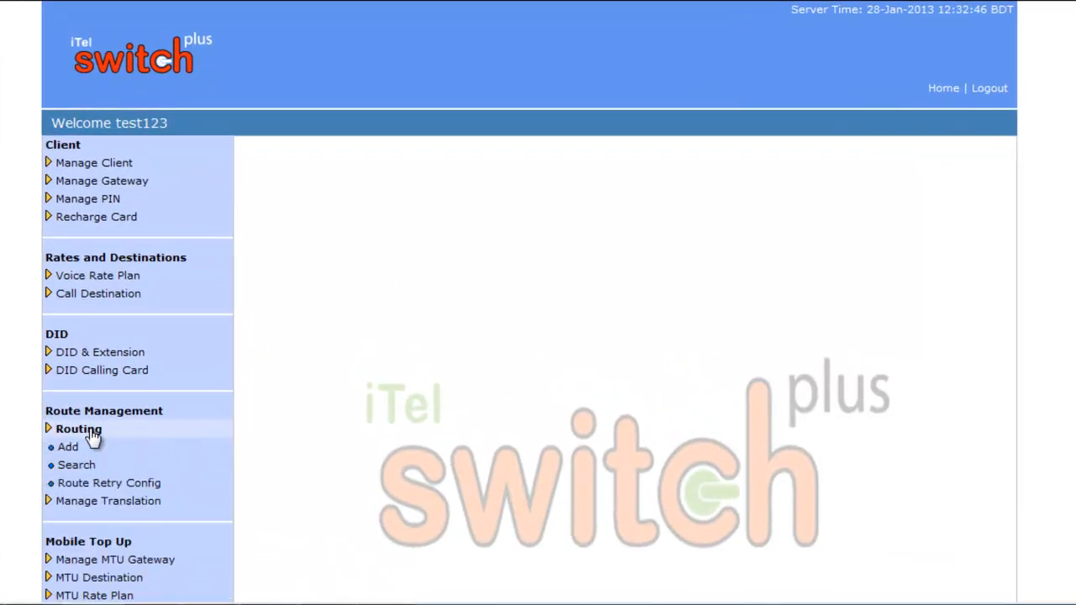
click(74, 450)
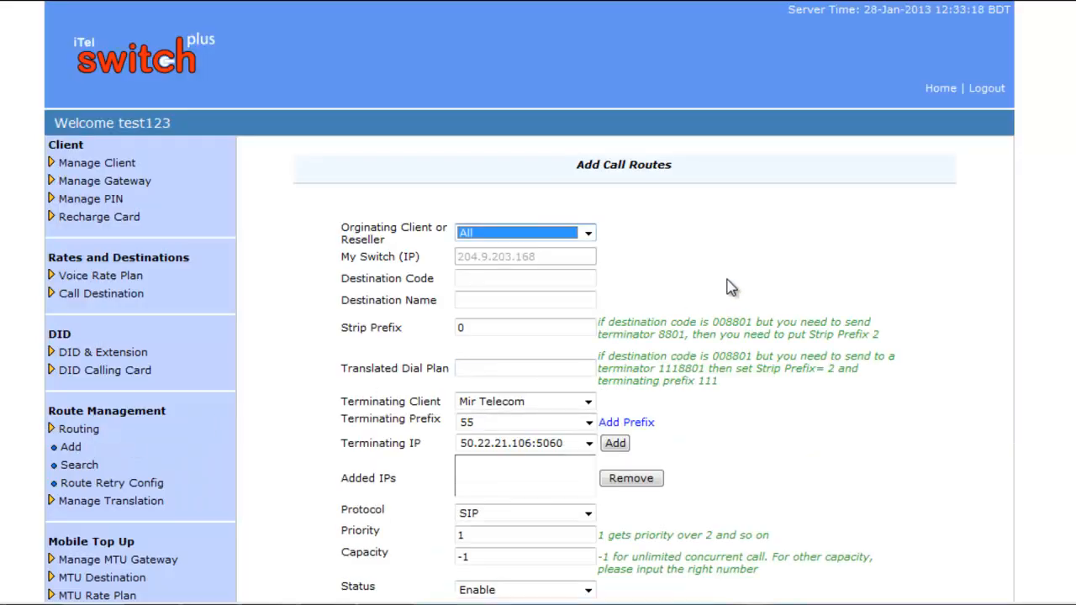
scroll(732, 286, down, 2)
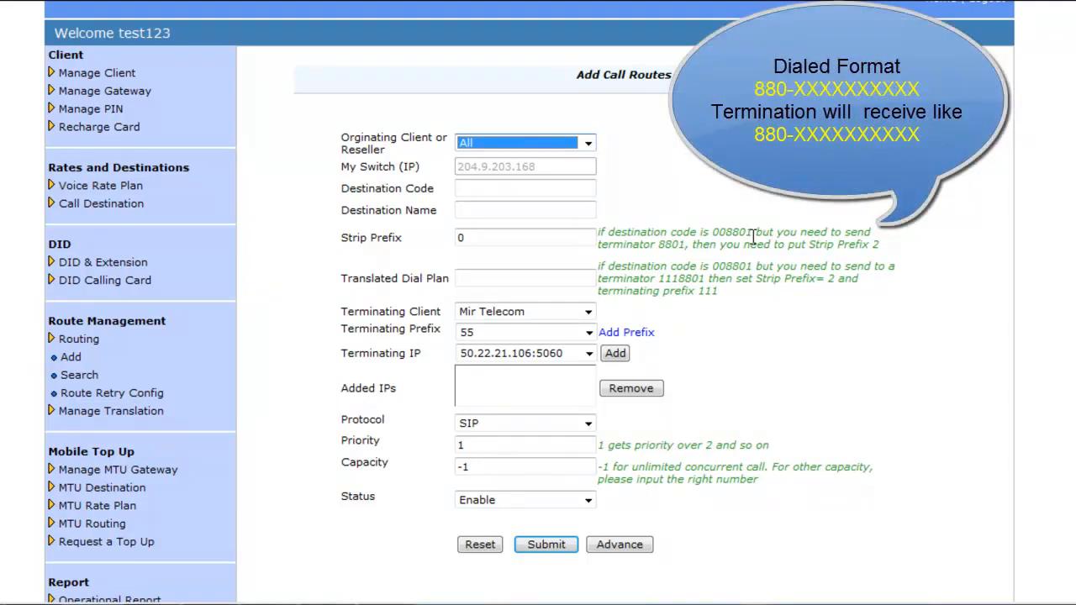
click(589, 144)
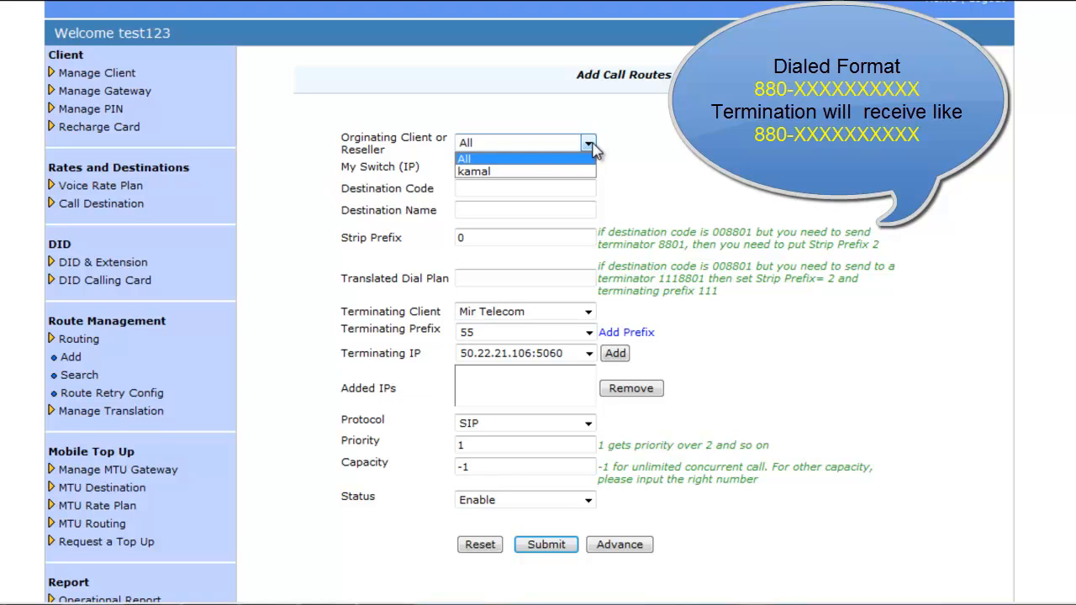
click(593, 145)
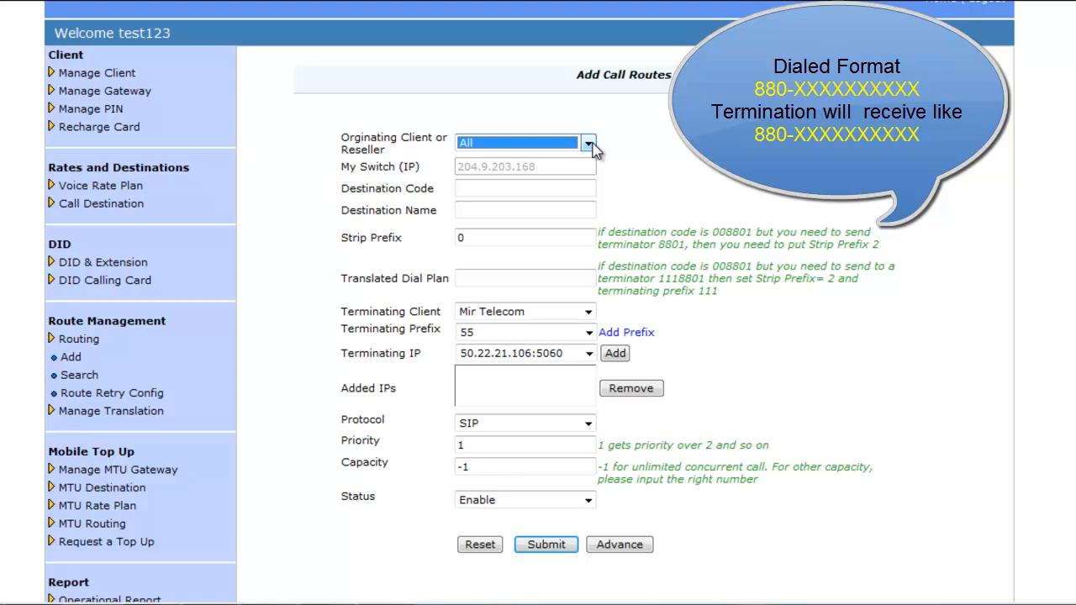
click(542, 187)
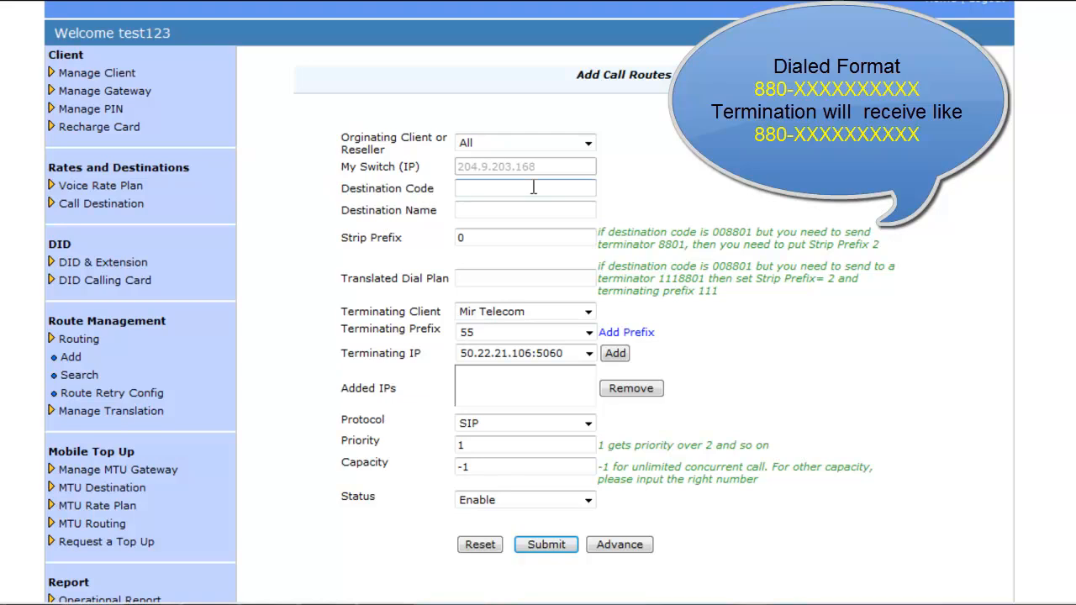
text(880)
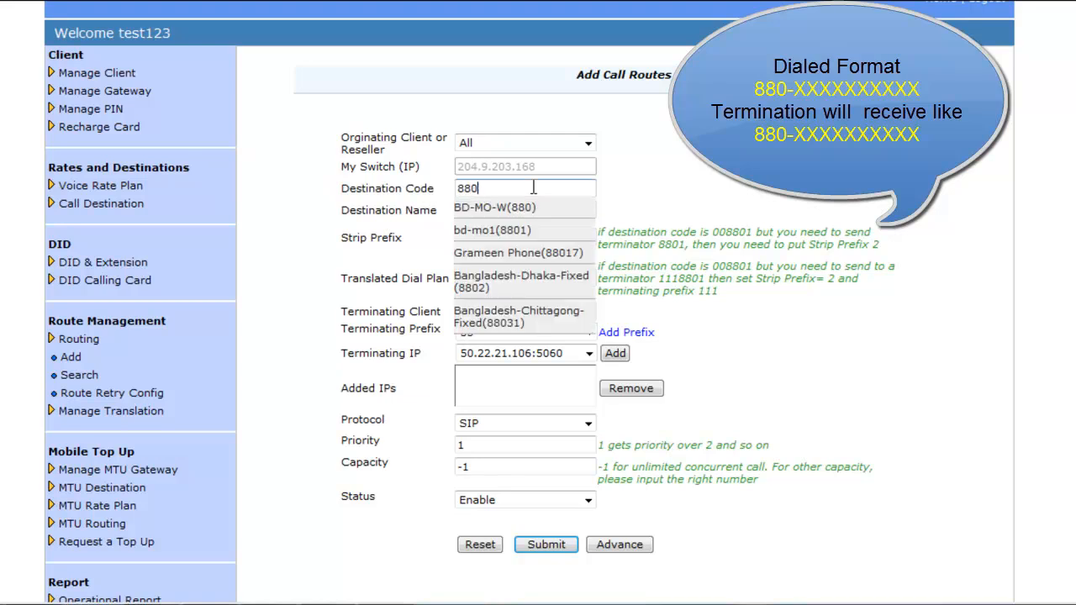
click(530, 209)
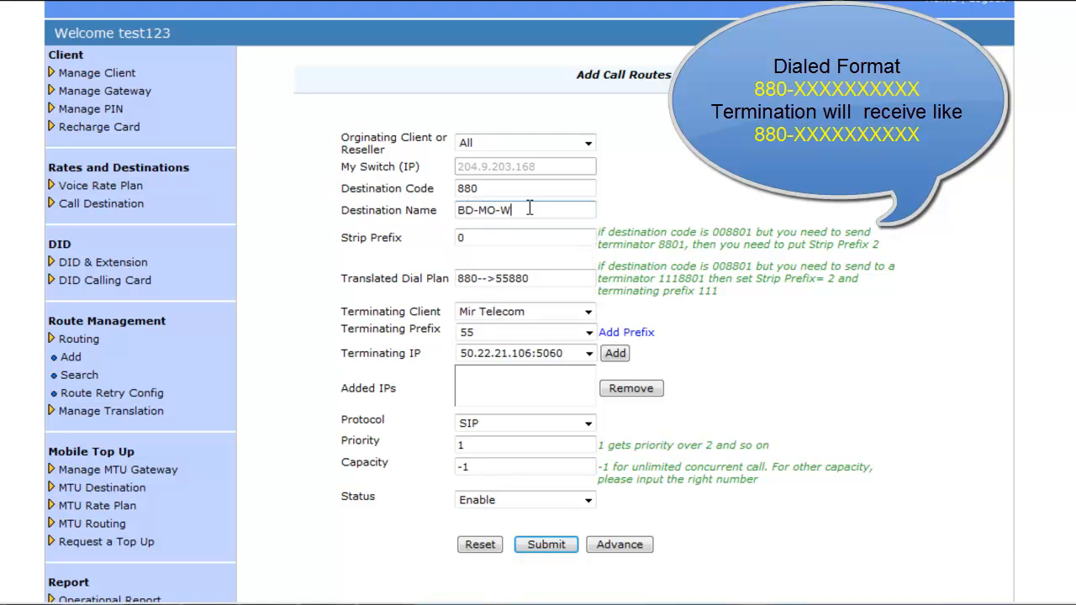
Step: Route it to Mir Telecom with no terminating prefix and gateway 50.22.21.106:5060
click(523, 238)
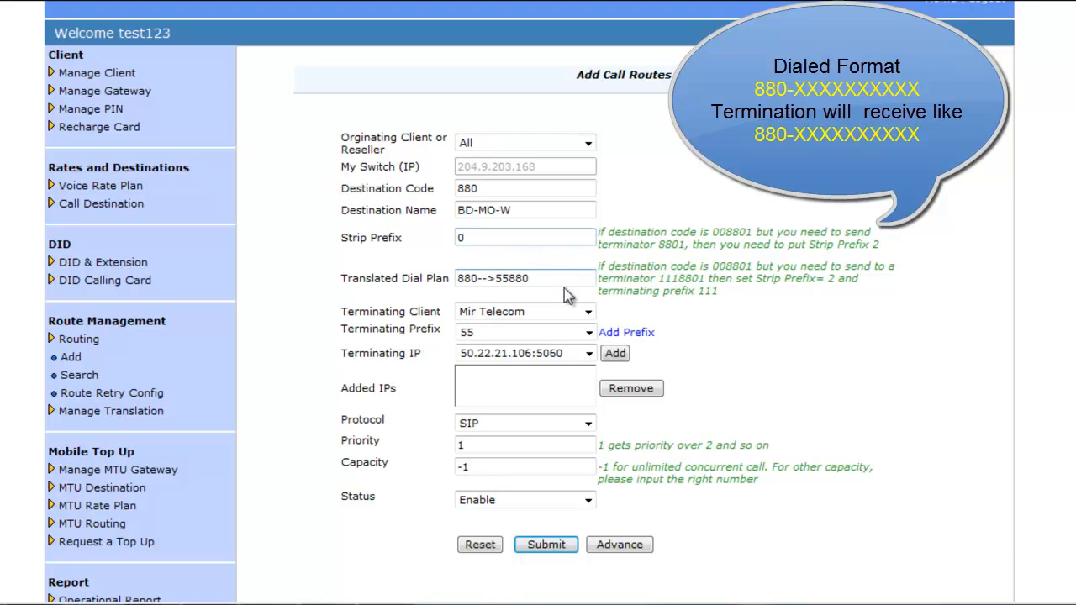
click(586, 313)
click(527, 329)
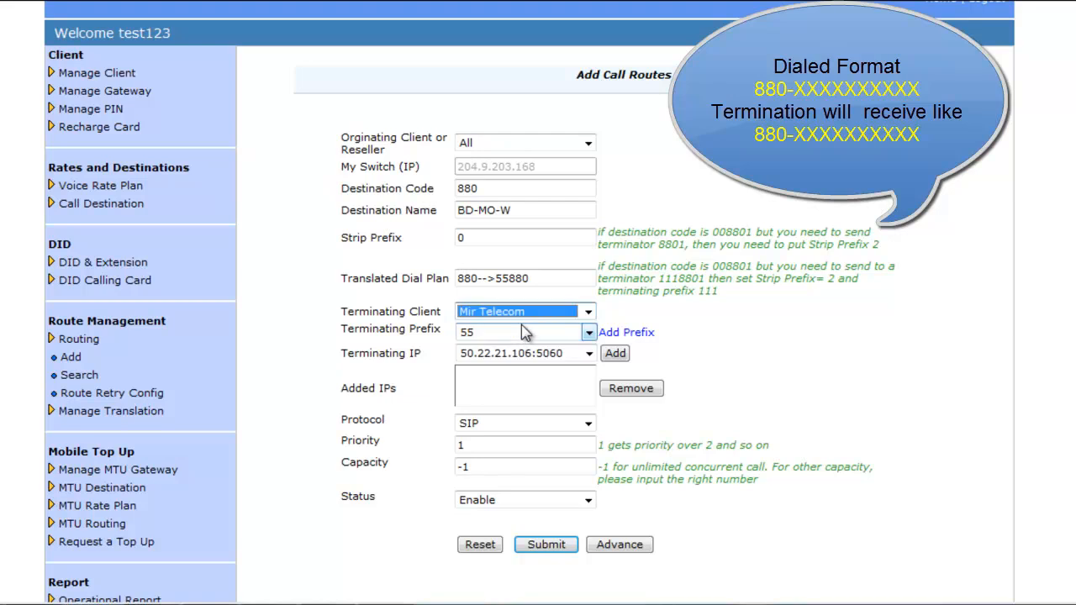
click(589, 332)
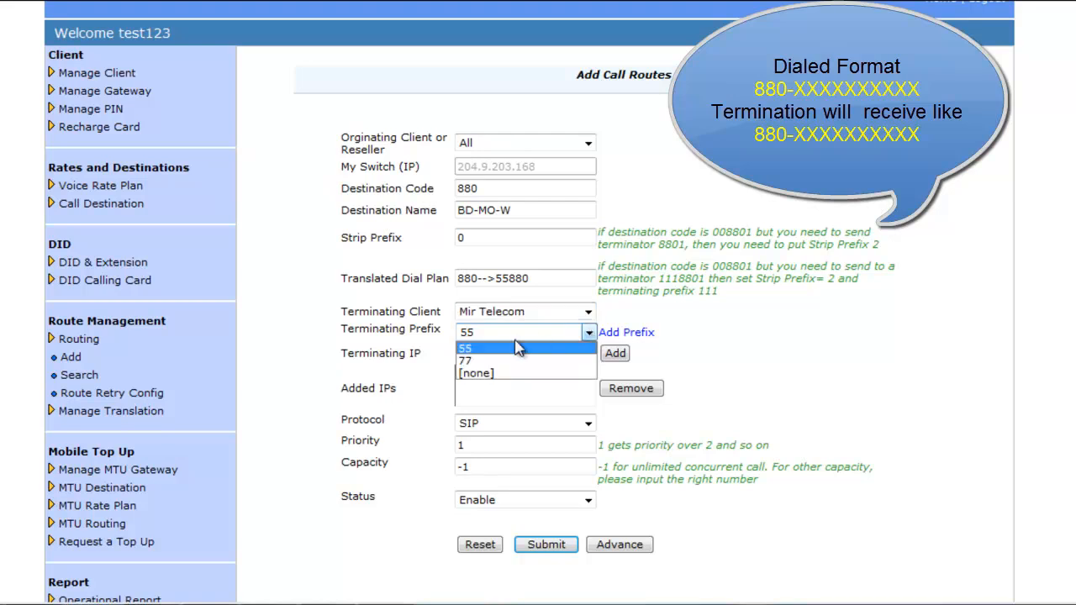
click(477, 374)
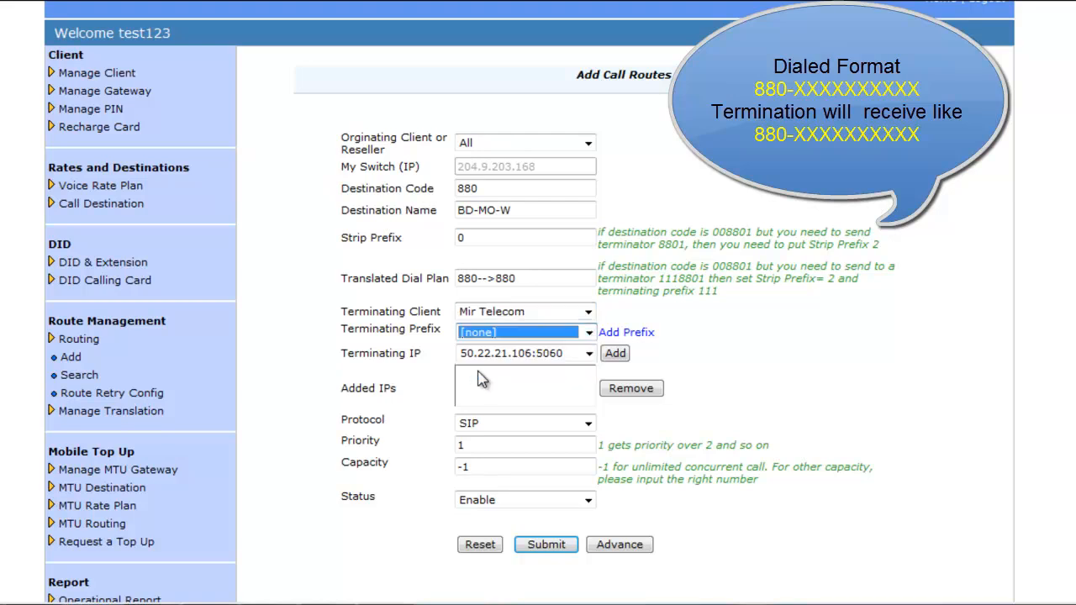
click(622, 356)
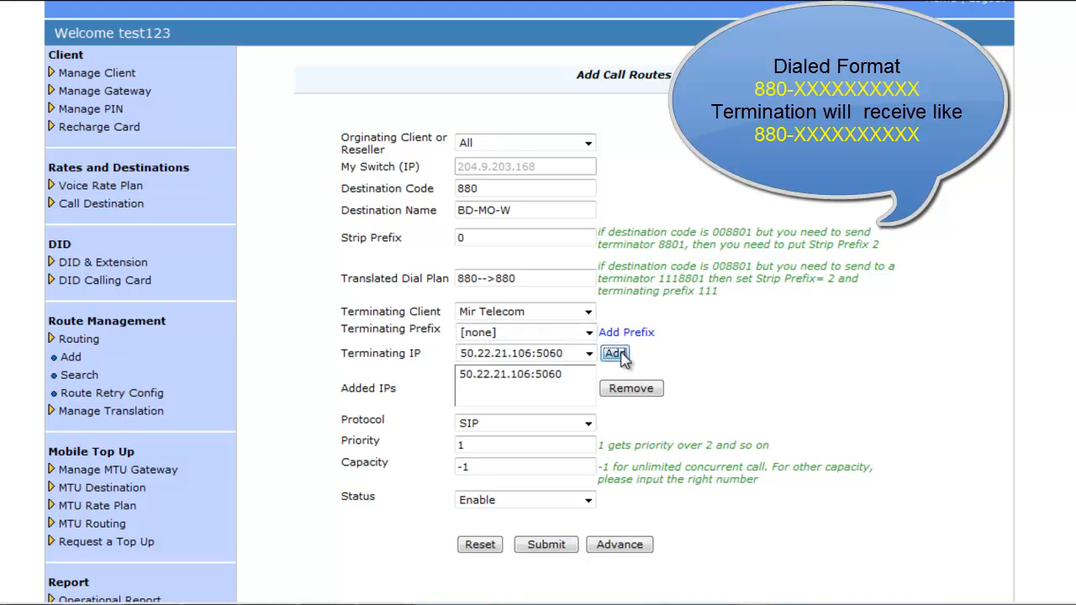
Step: Keep SIP, priority 1 and Enable status, and verify the 880-->880 translated dial plan
click(589, 423)
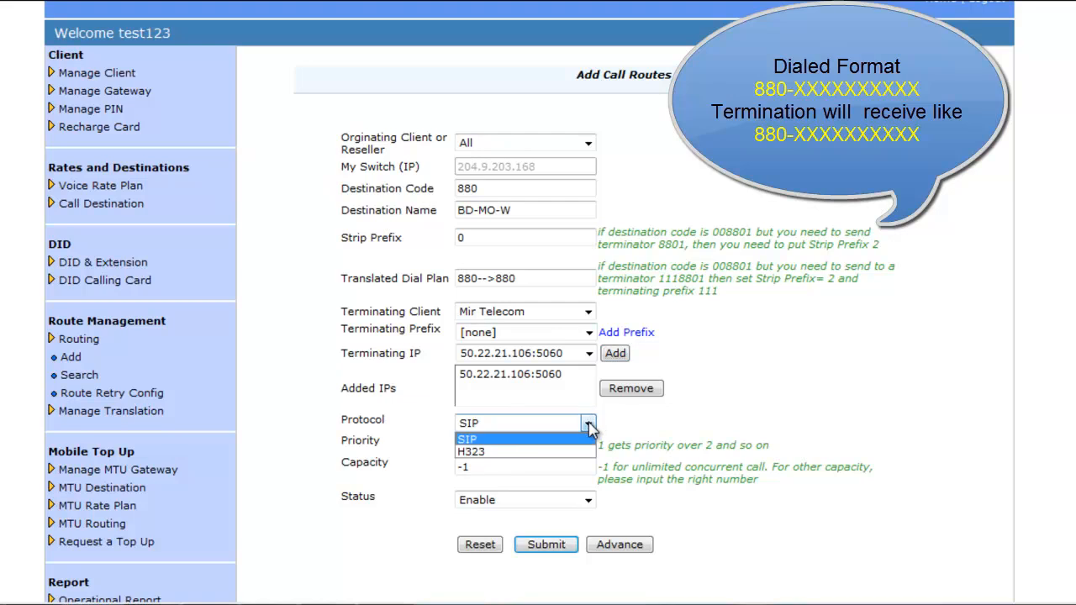
click(589, 426)
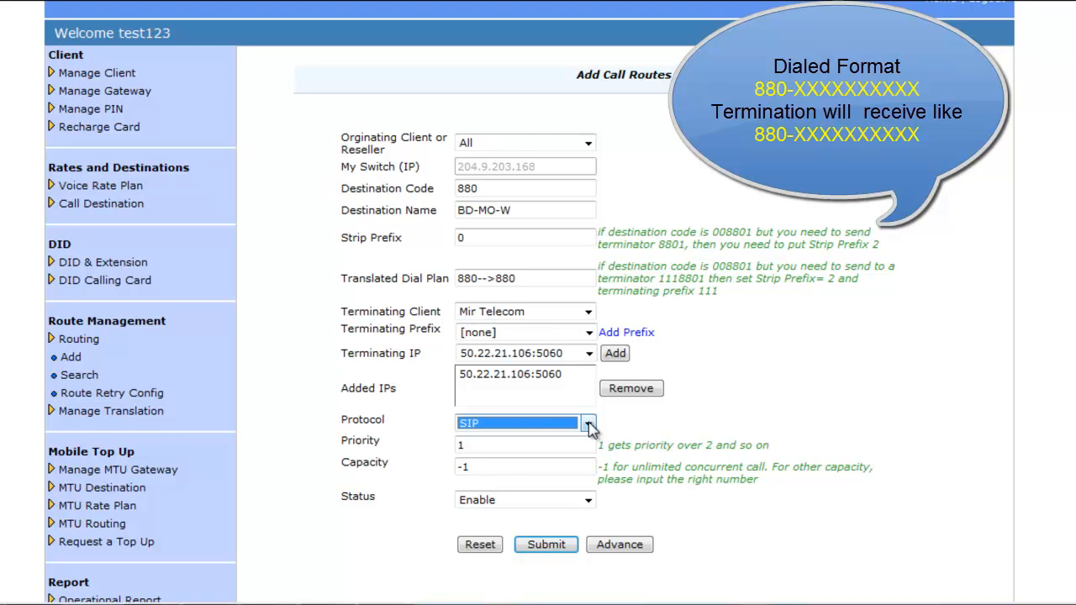
click(492, 447)
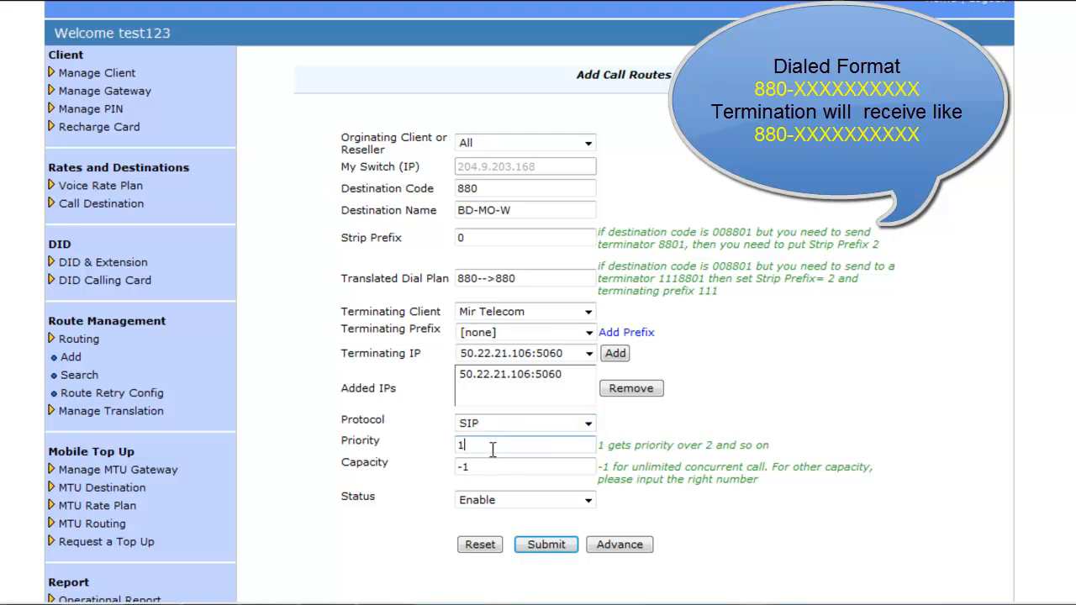
click(502, 467)
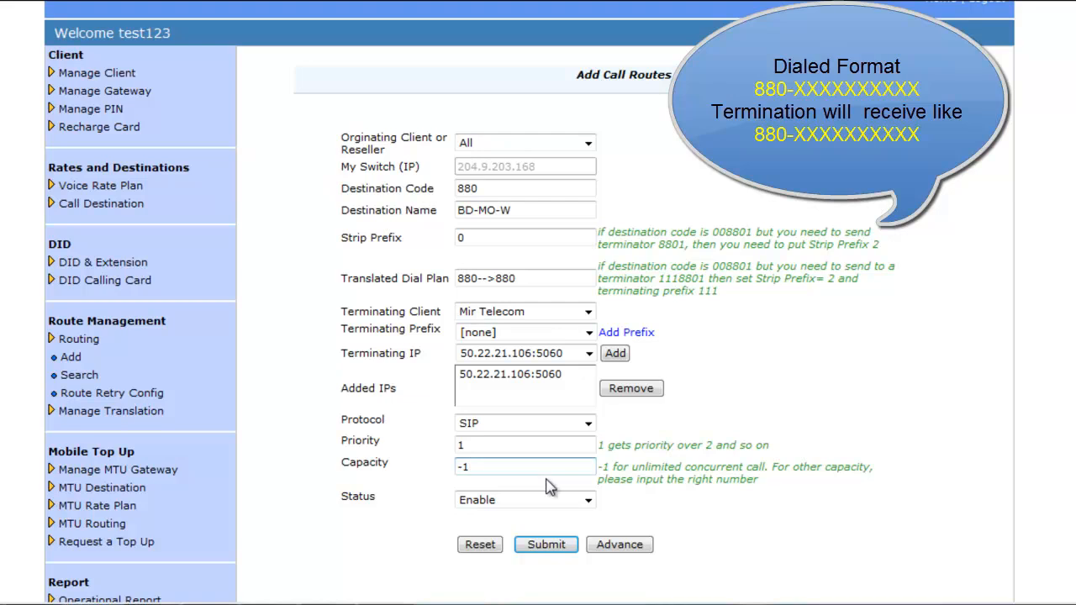
click(586, 501)
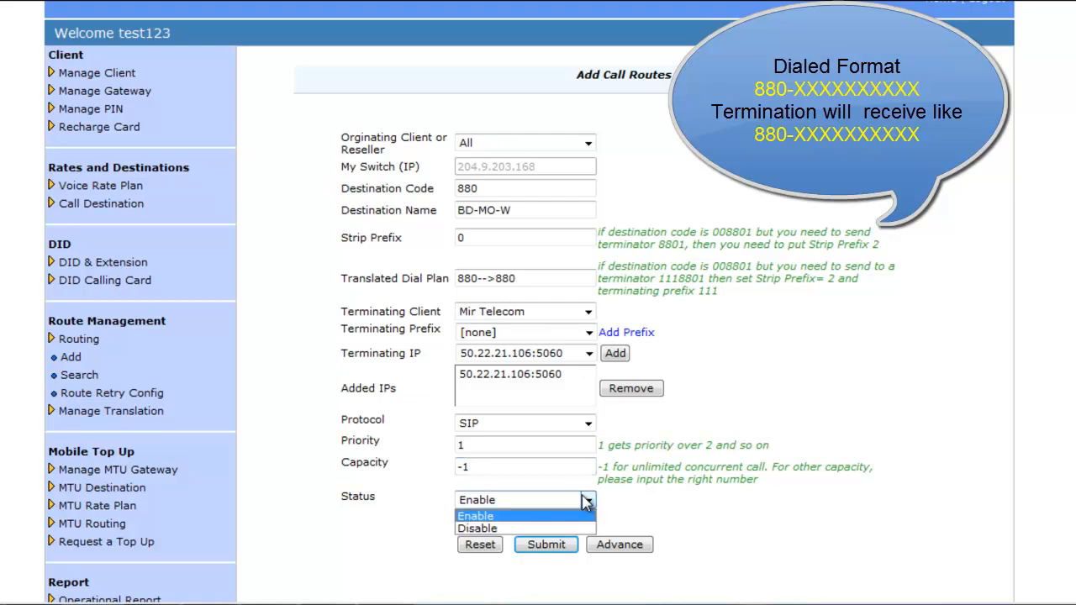
click(586, 502)
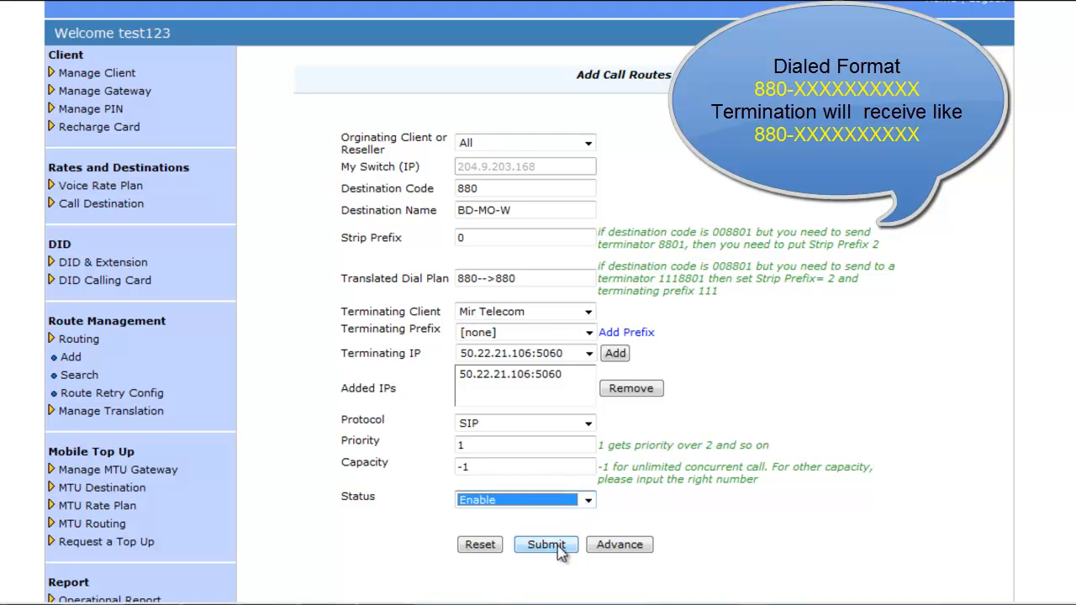
click(543, 284)
drag(517, 285, 462, 289)
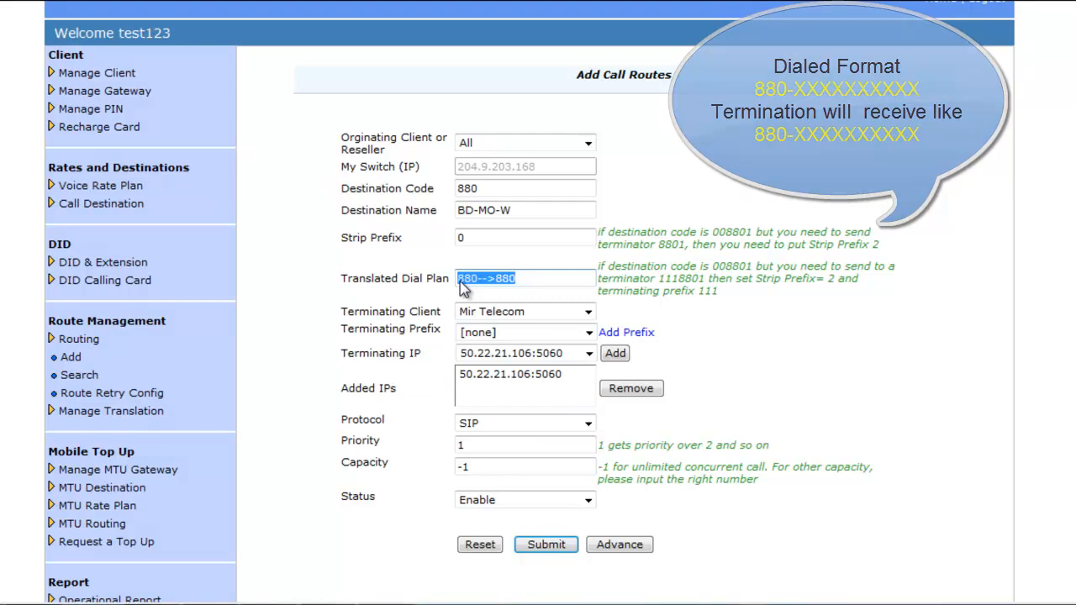
Step: Submit the 880 BD-MO-W route and confirm it was added successfully
click(548, 551)
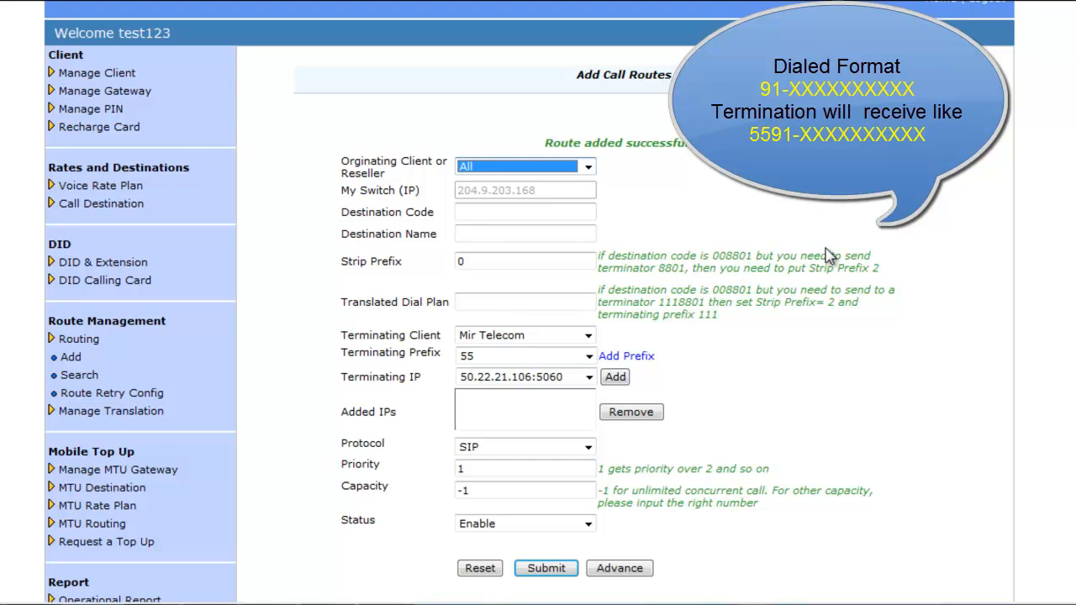
Step: Create the India Roc 91 route via Mir Telecom 50.22.21.106:5060, prefix 55 (91-->5591), and submit it
click(547, 213)
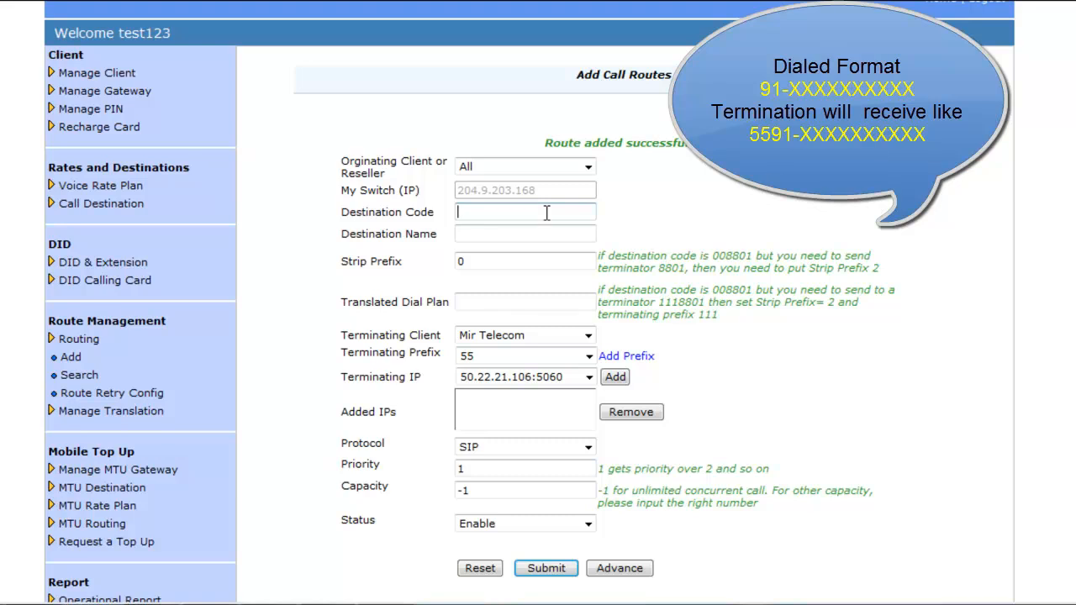
text(91)
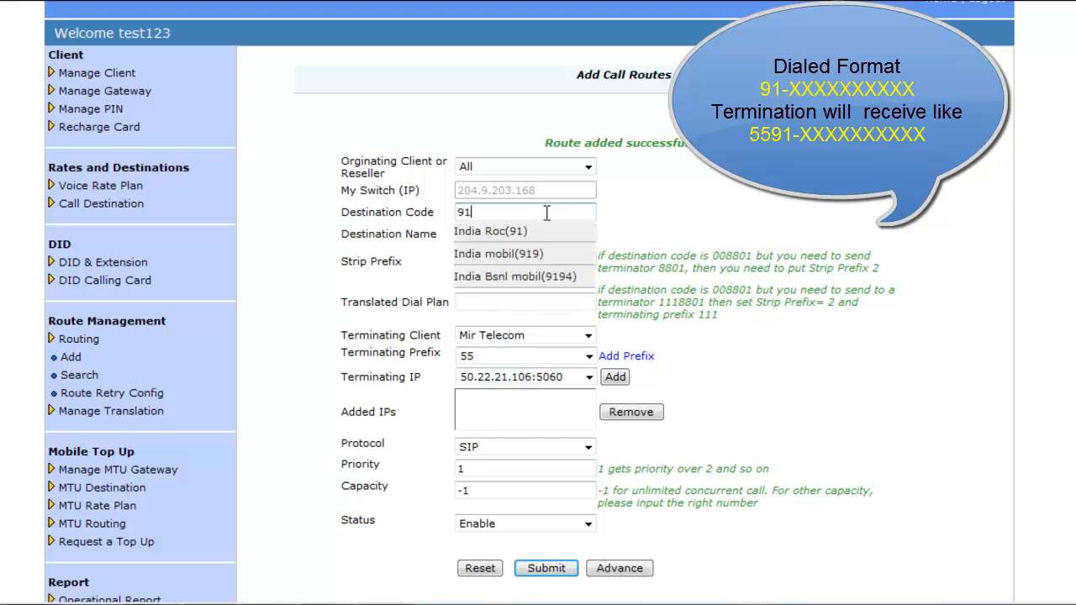
click(534, 232)
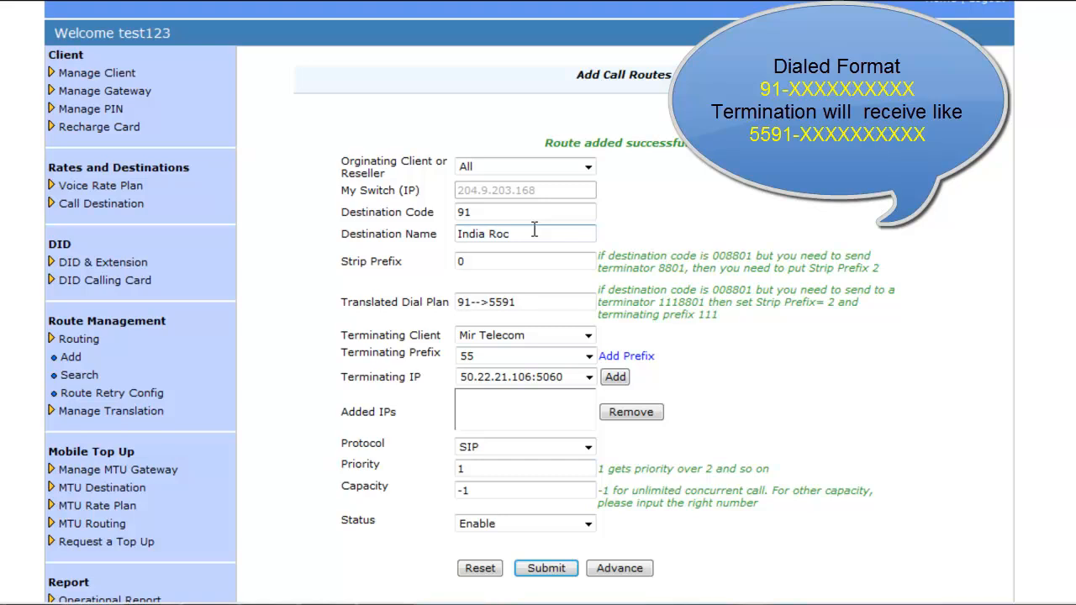
click(511, 262)
click(588, 336)
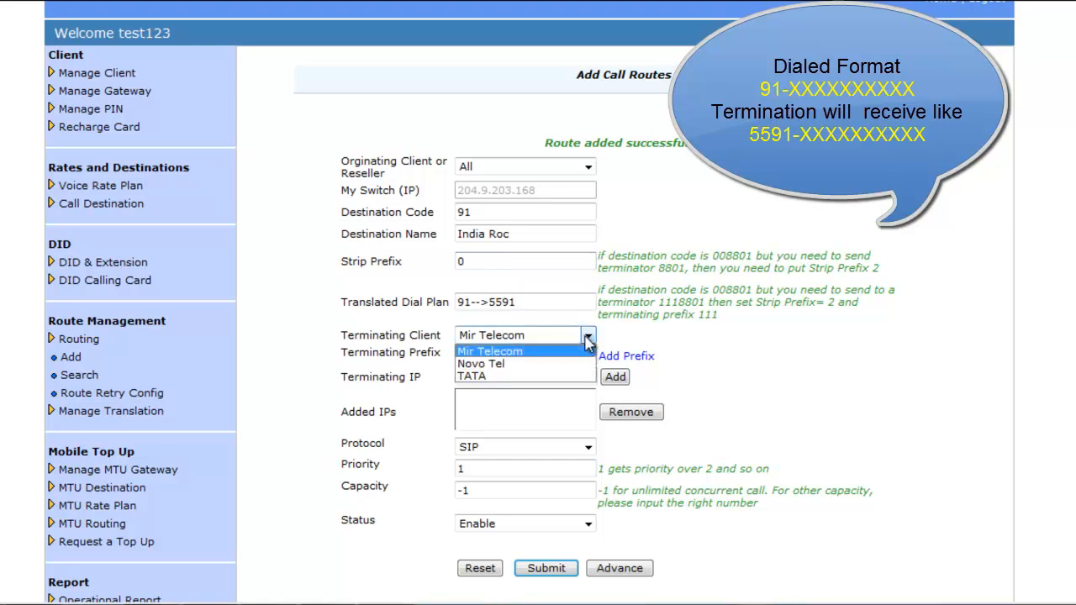
click(507, 353)
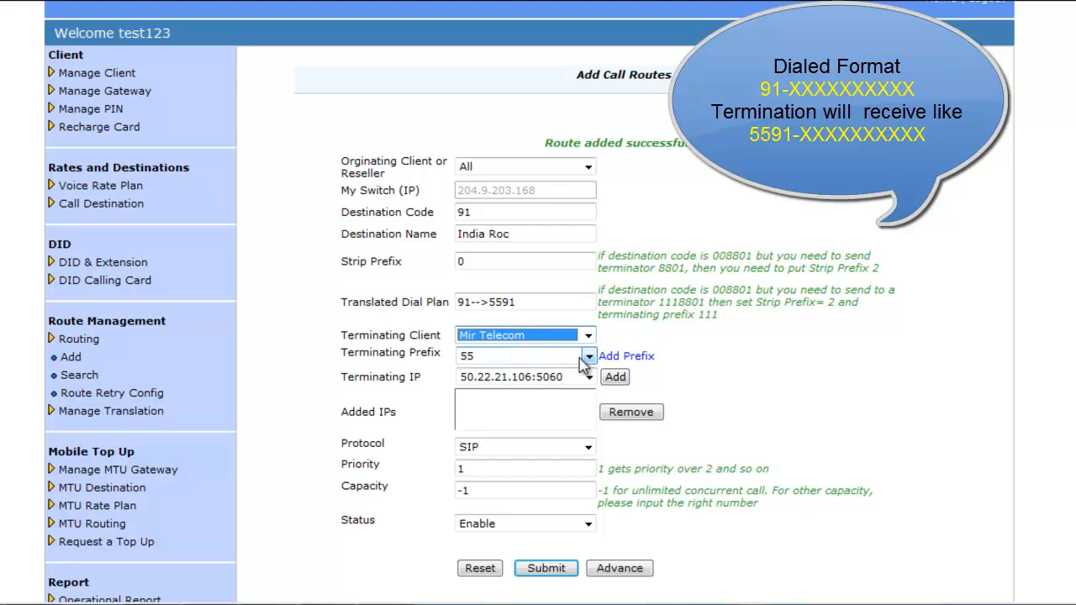
click(589, 356)
click(488, 373)
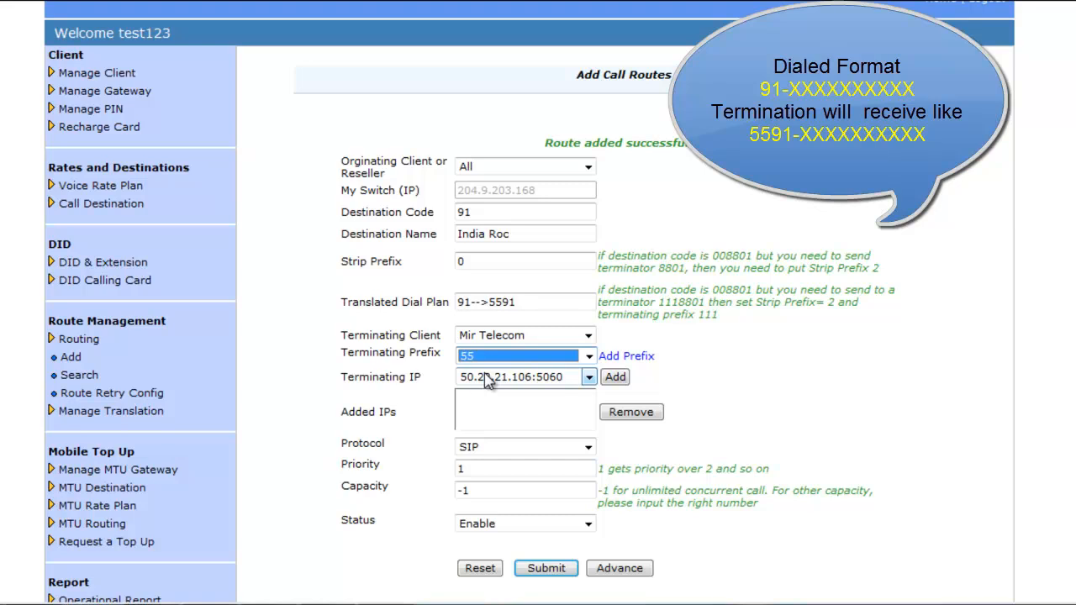
click(616, 378)
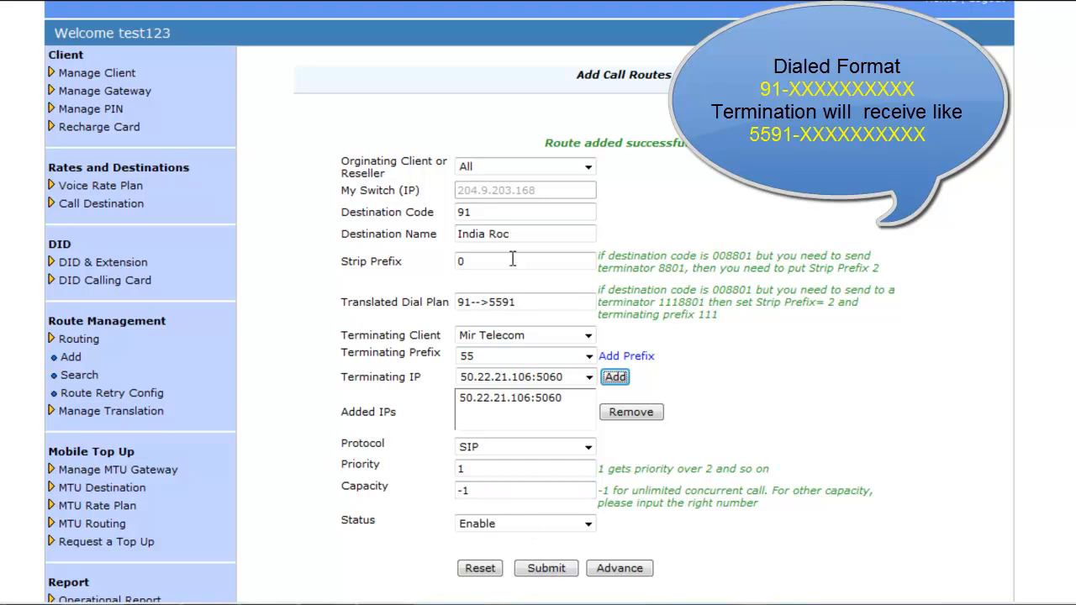
drag(532, 303, 459, 307)
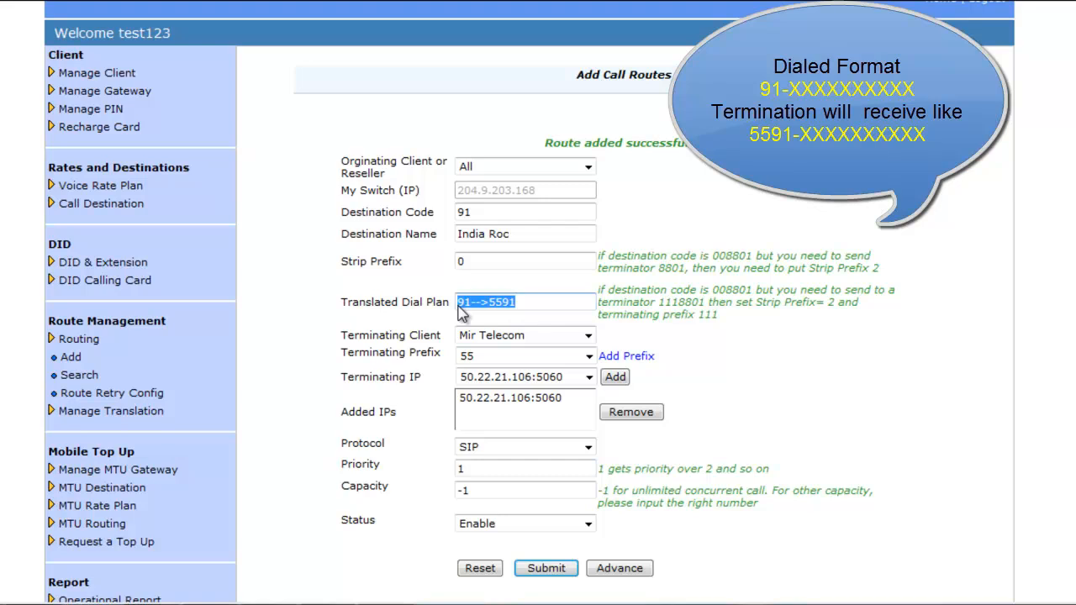
click(545, 568)
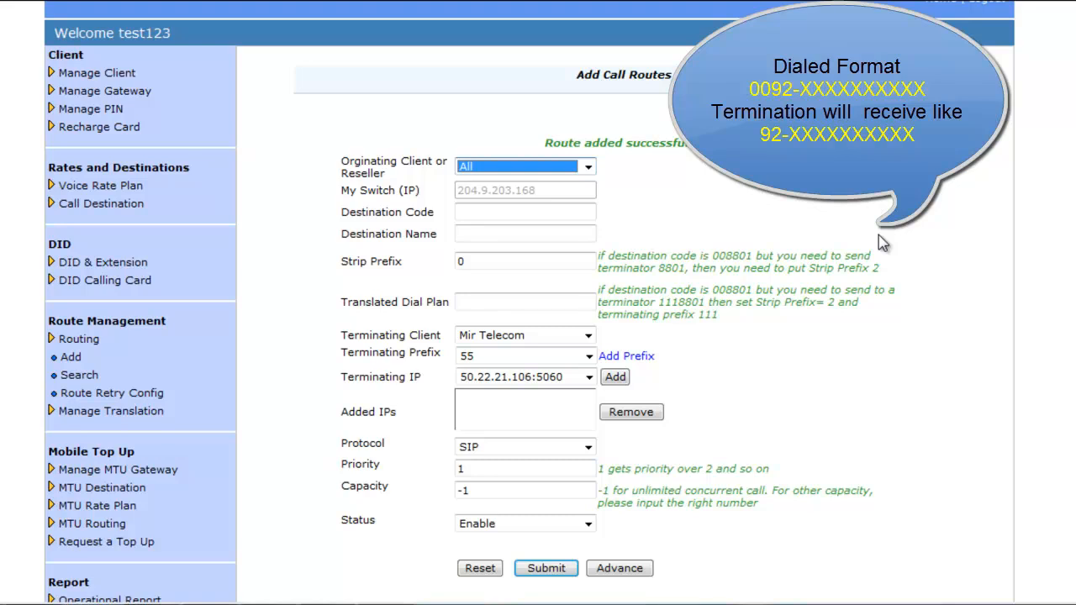
Step: Fill in route 0092 Pak white, strip 2, Mir Telecom, no prefix, gateway 50.22.21.106:5060 (0092-->92)
click(497, 216)
text(0092)
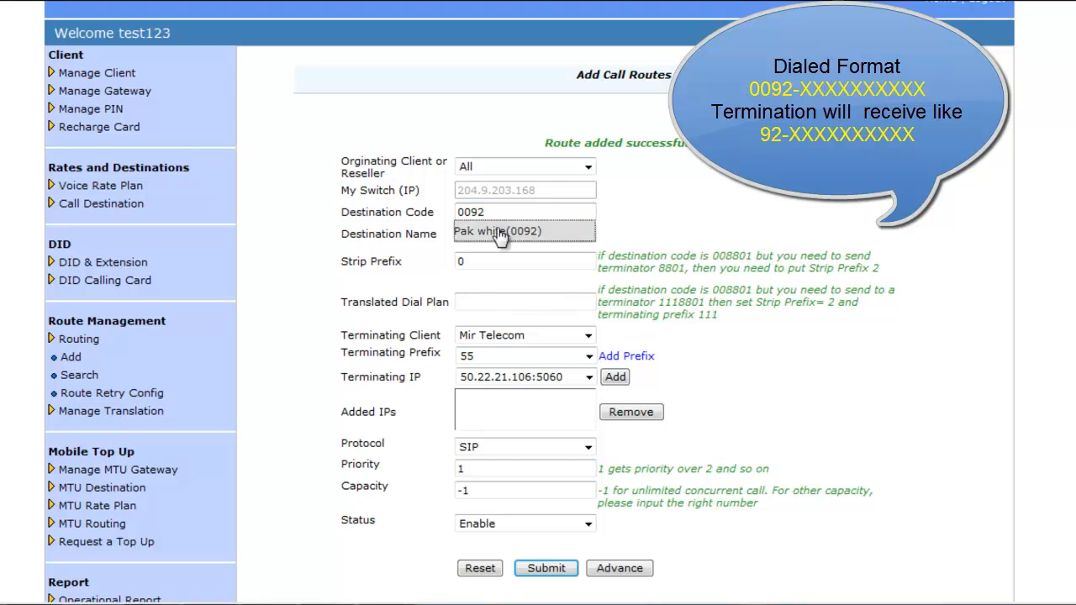
click(498, 230)
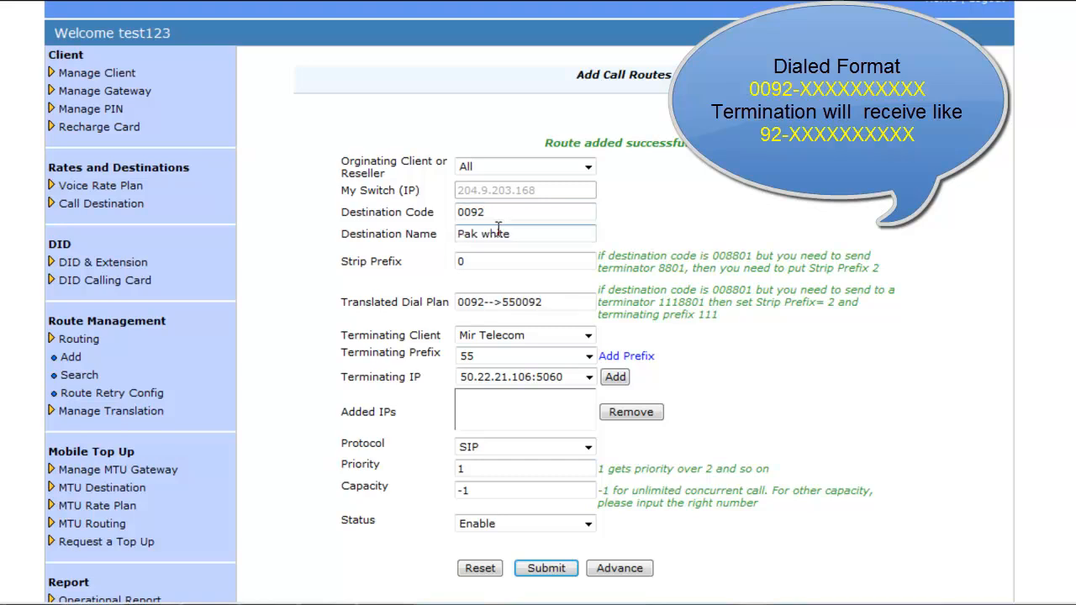
click(483, 263)
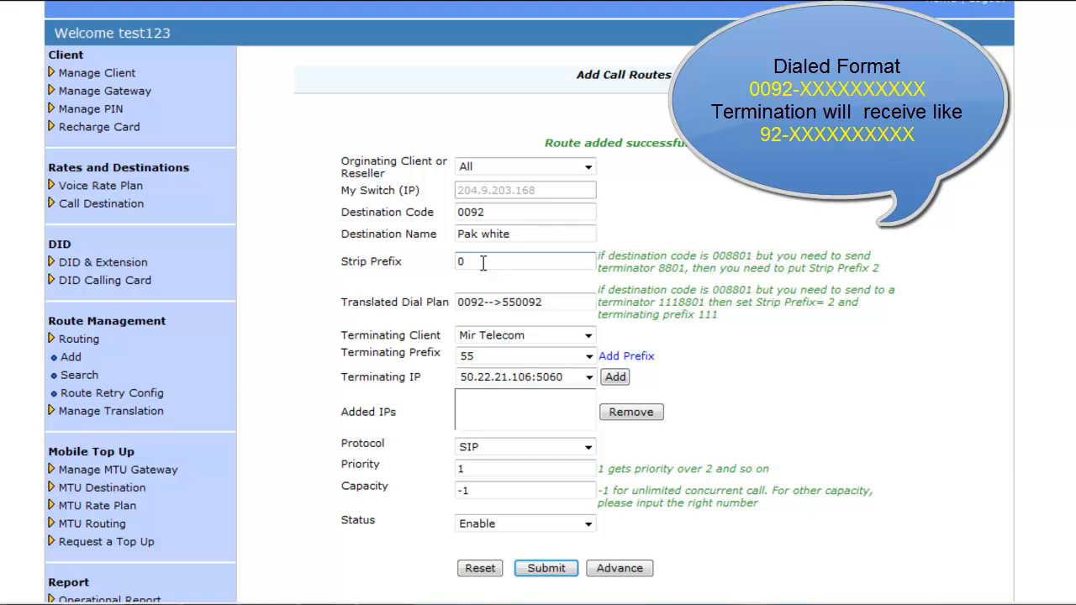
key(BackSpace)
text(2)
click(586, 335)
click(502, 353)
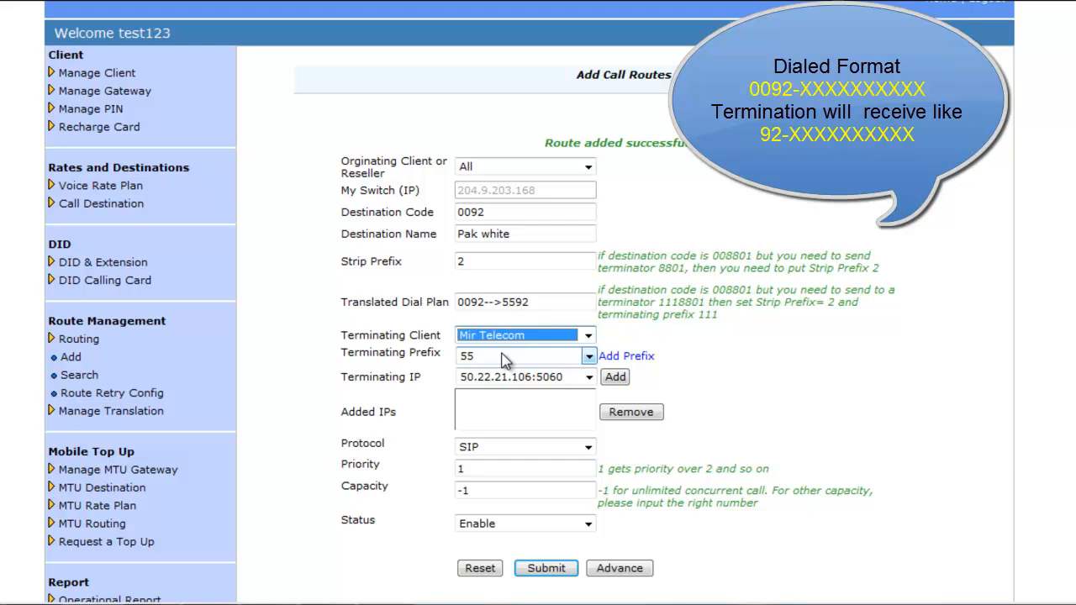
click(590, 357)
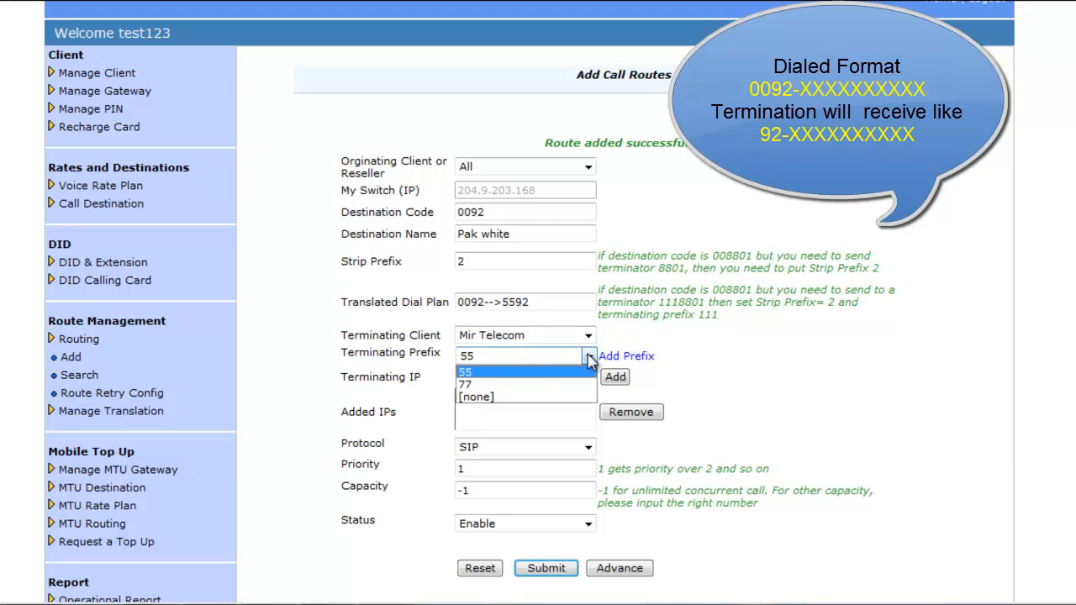
click(505, 397)
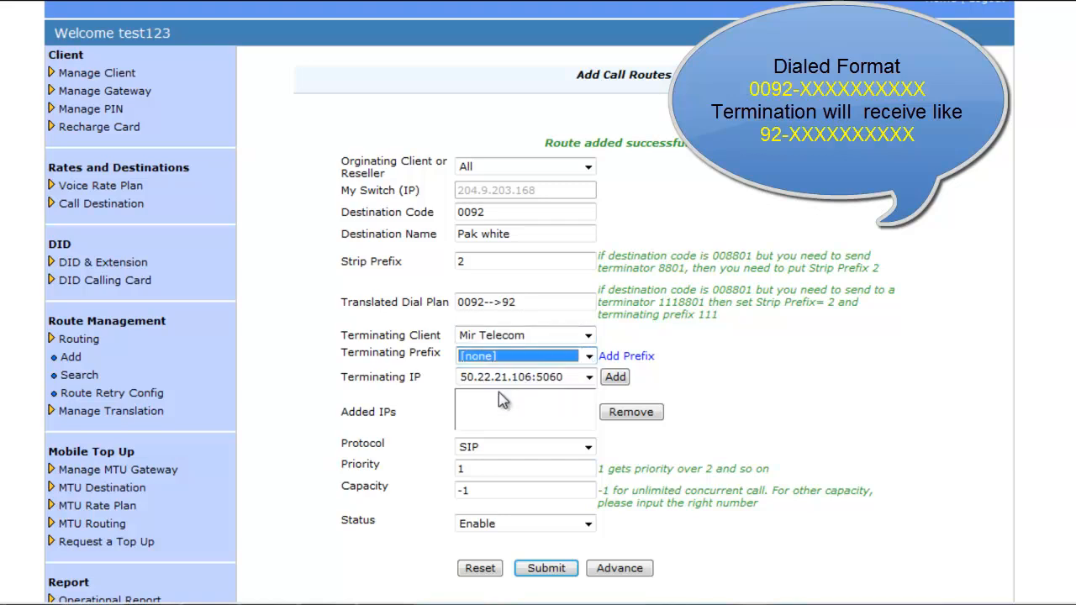
click(607, 378)
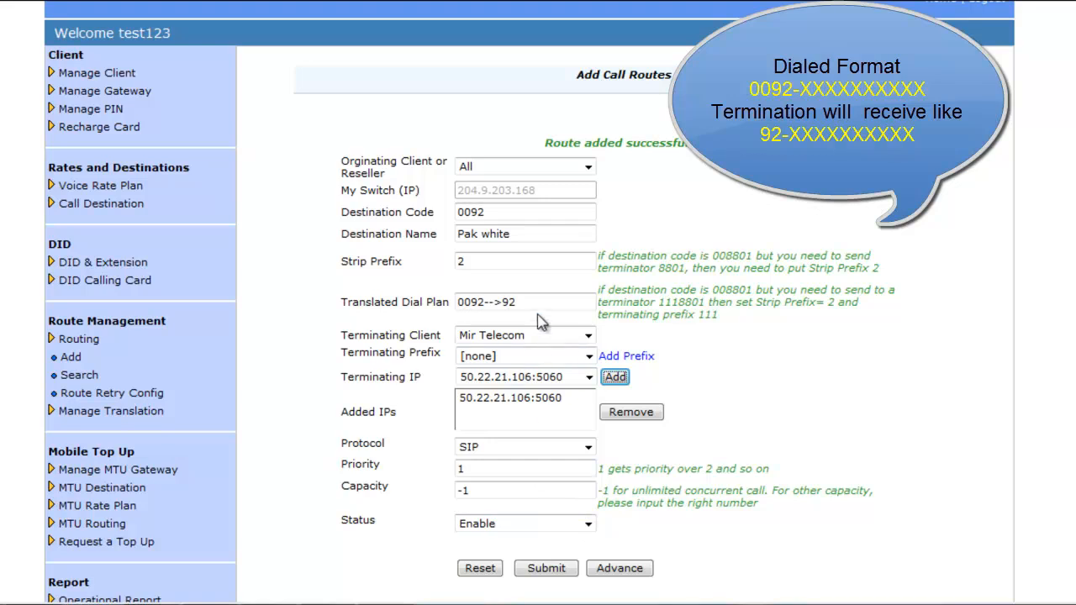
drag(534, 304, 462, 320)
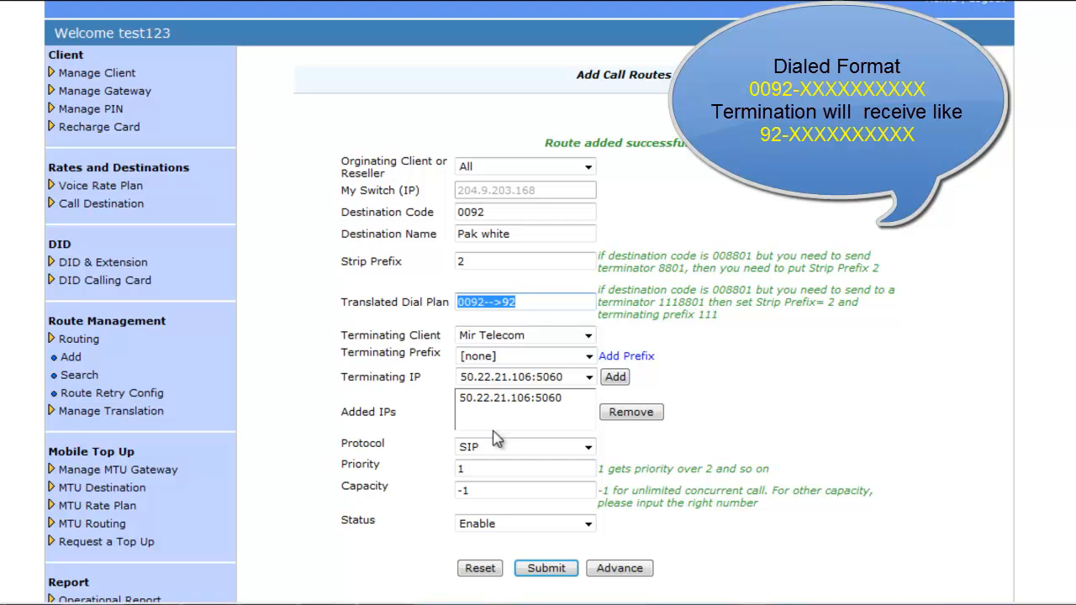
Step: Submit the Pak white 0092-->92 route and wait for the form to clear
click(555, 570)
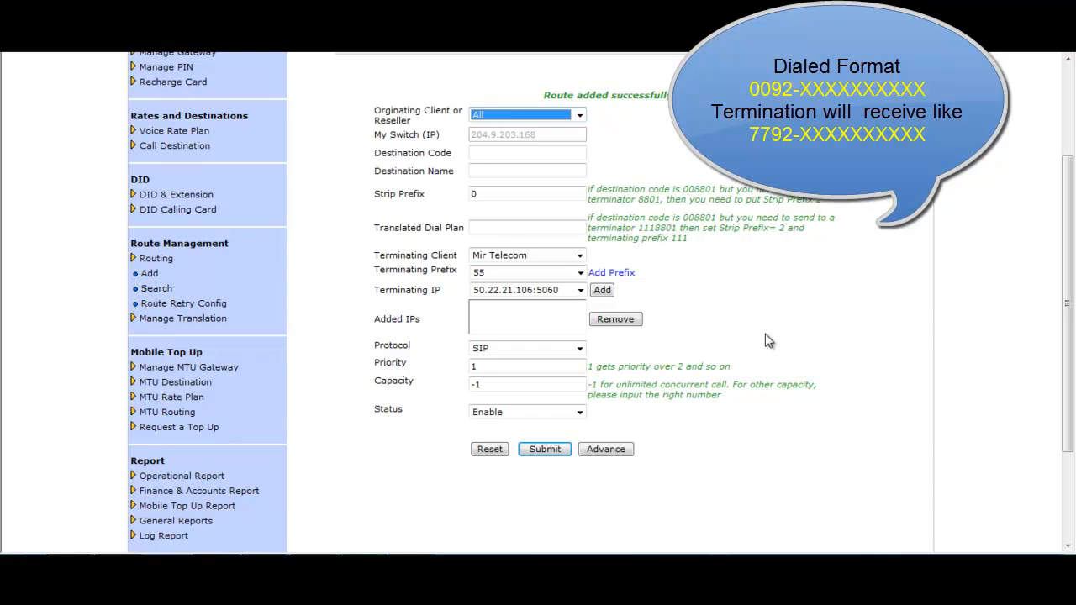
Step: Enter destination 0092 Pak white with a strip prefix of 2
click(485, 155)
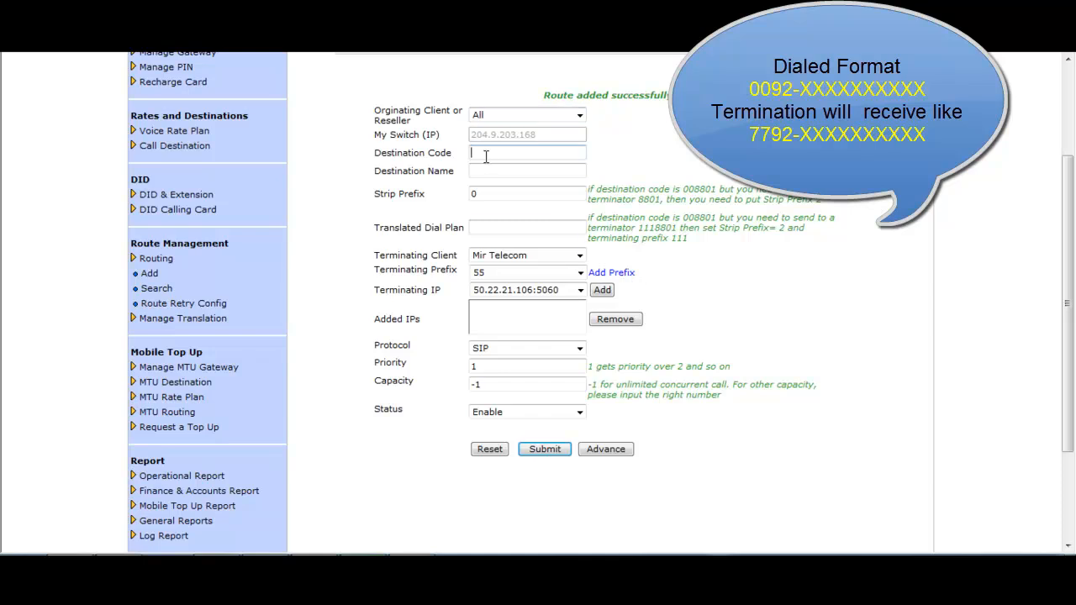
text(0092)
click(499, 167)
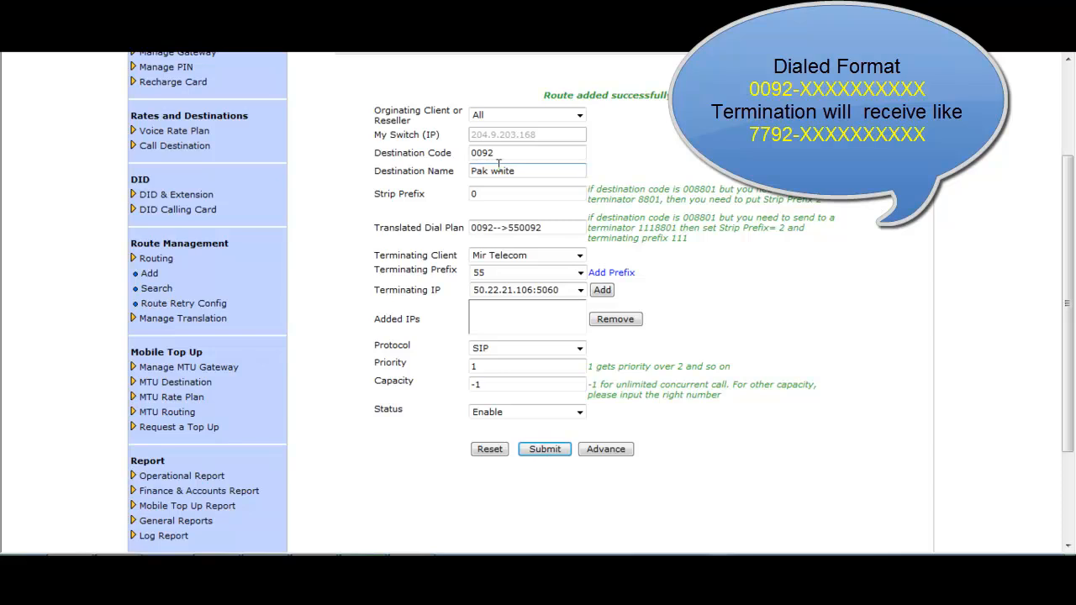
click(507, 194)
key(BackSpace)
text(2)
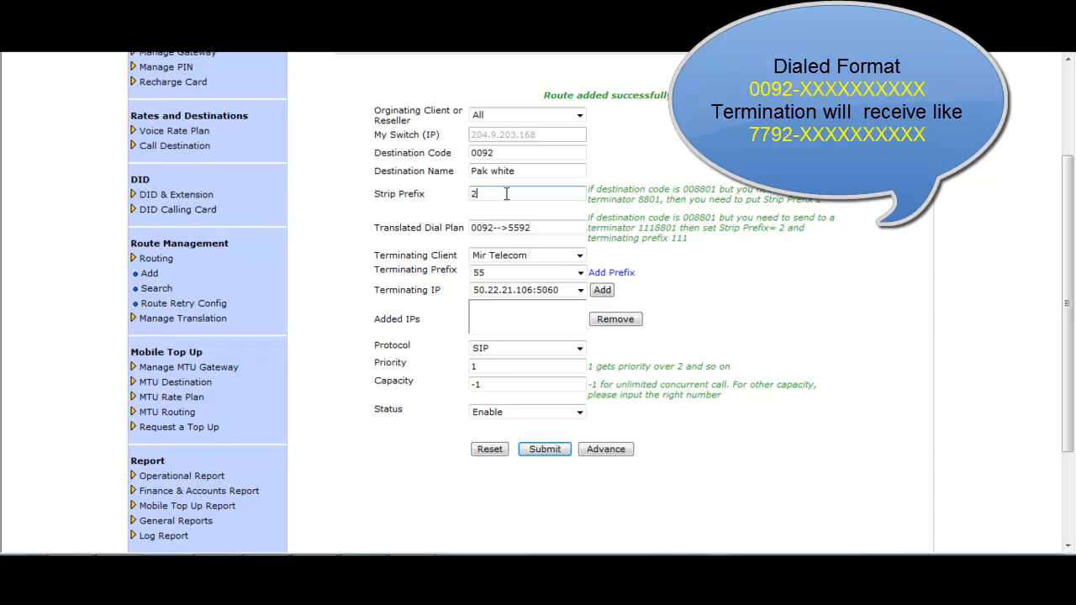
Step: Route it via Mir Telecom with prefix 77 and gateway 50.22.21.106:5060 (0092-->7792), then submit
click(579, 256)
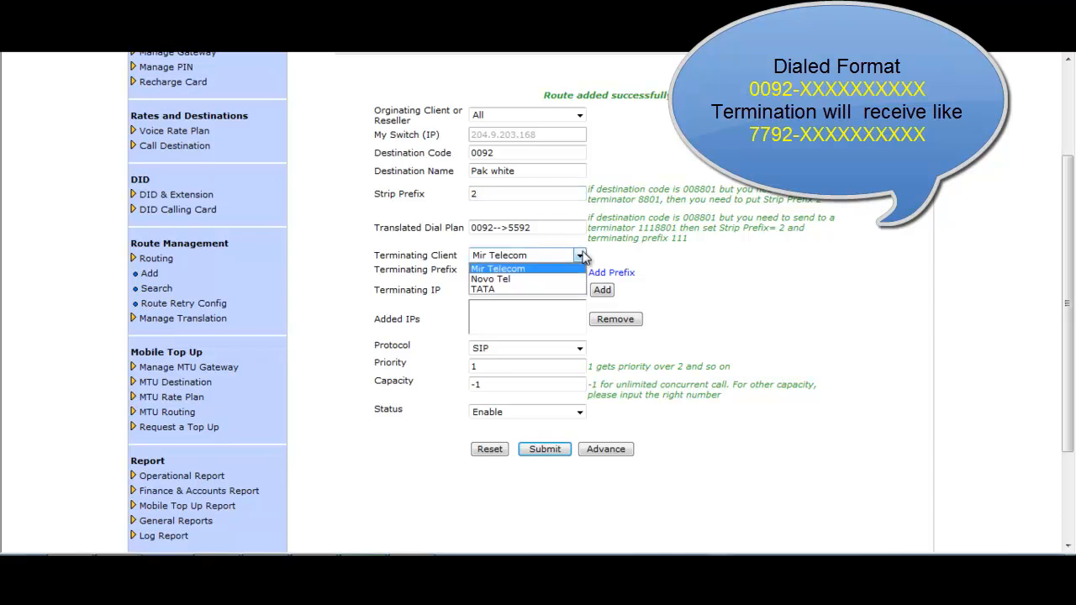
click(523, 272)
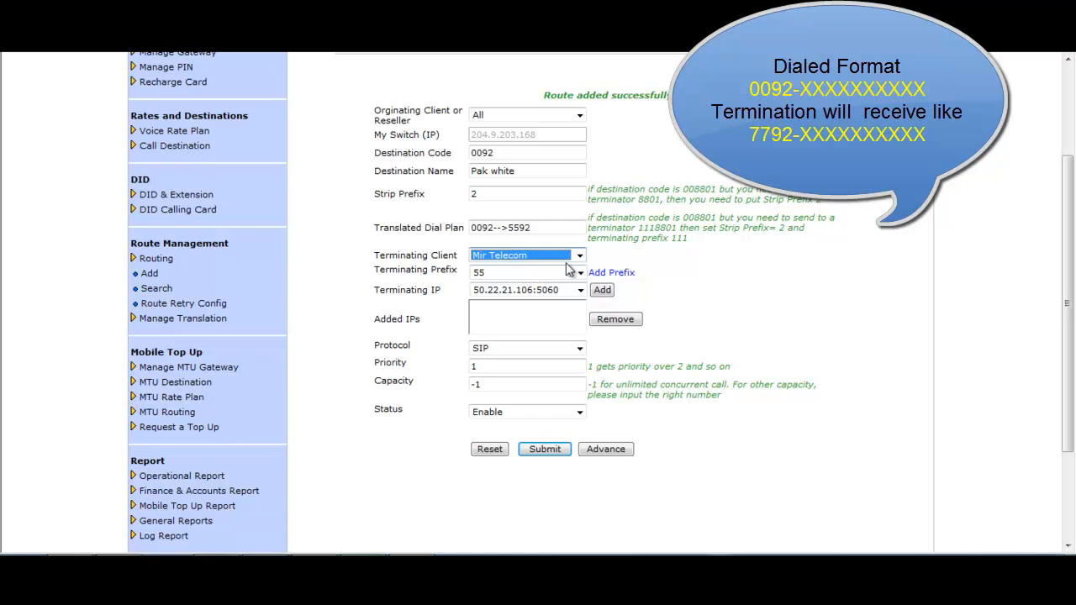
click(580, 272)
click(506, 297)
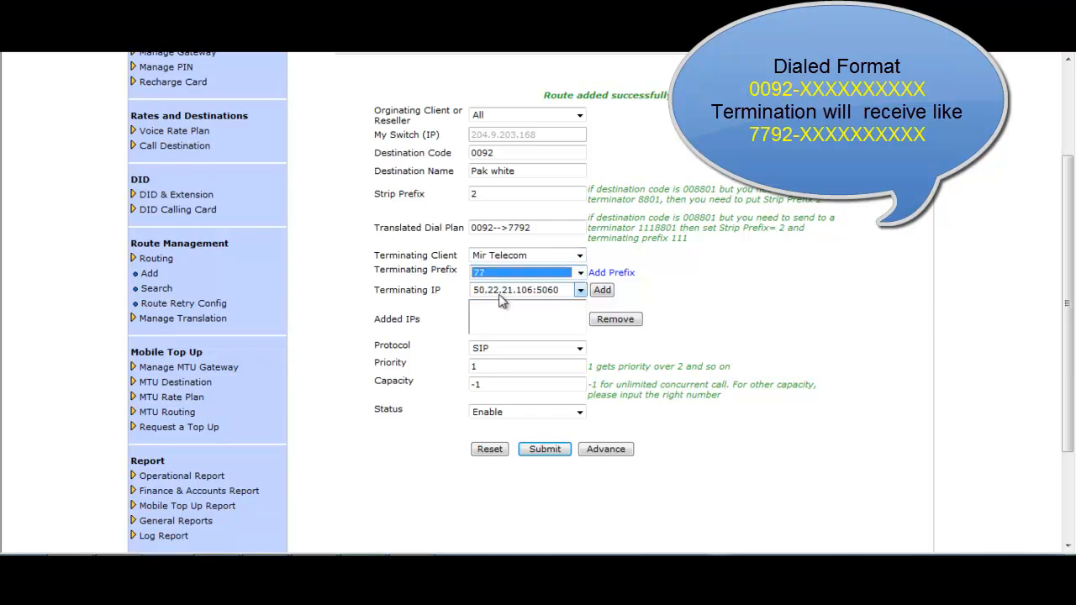
click(601, 295)
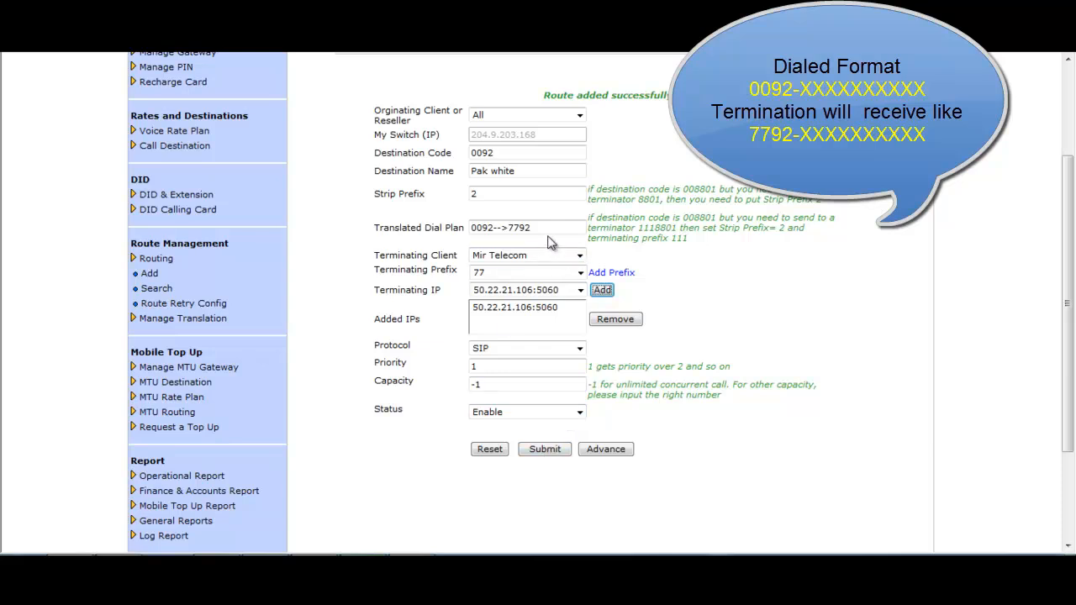
drag(528, 229, 471, 233)
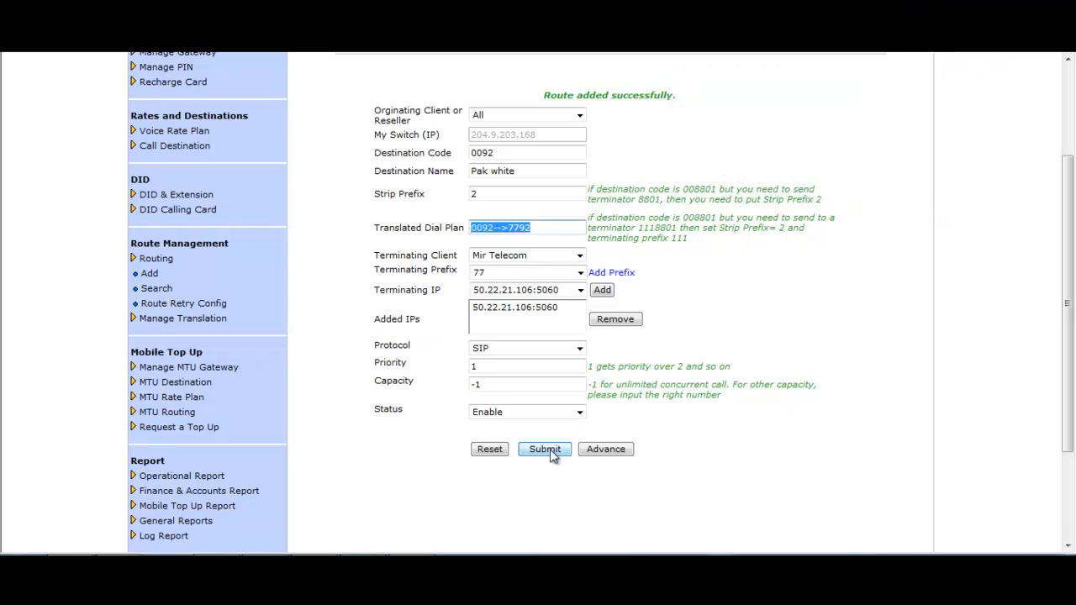
click(545, 449)
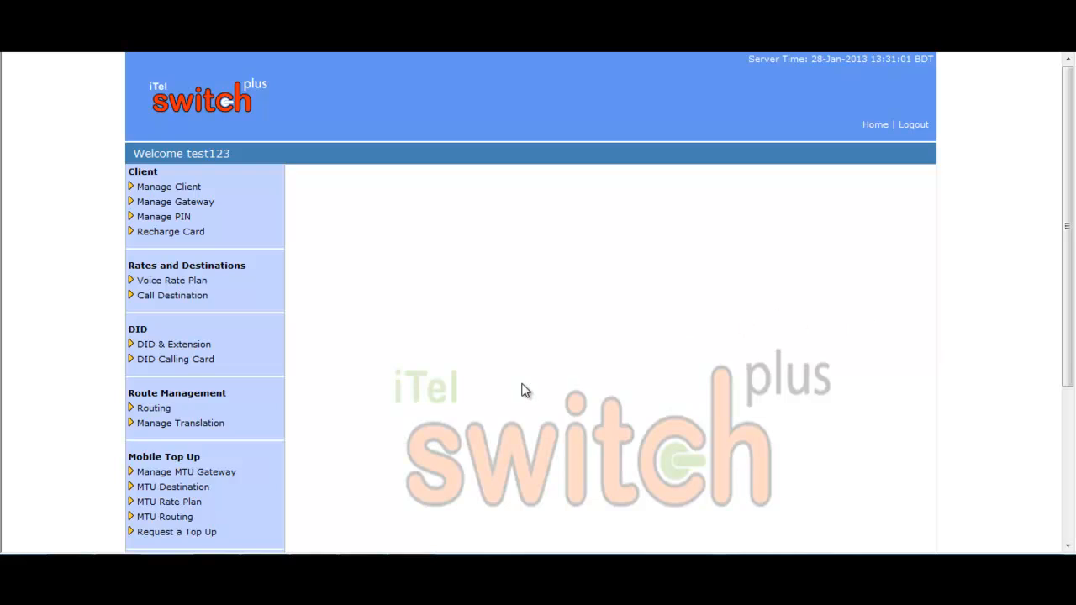
Step: View the route search page, then list PIN accounts in Search PIN and select the first result
click(167, 409)
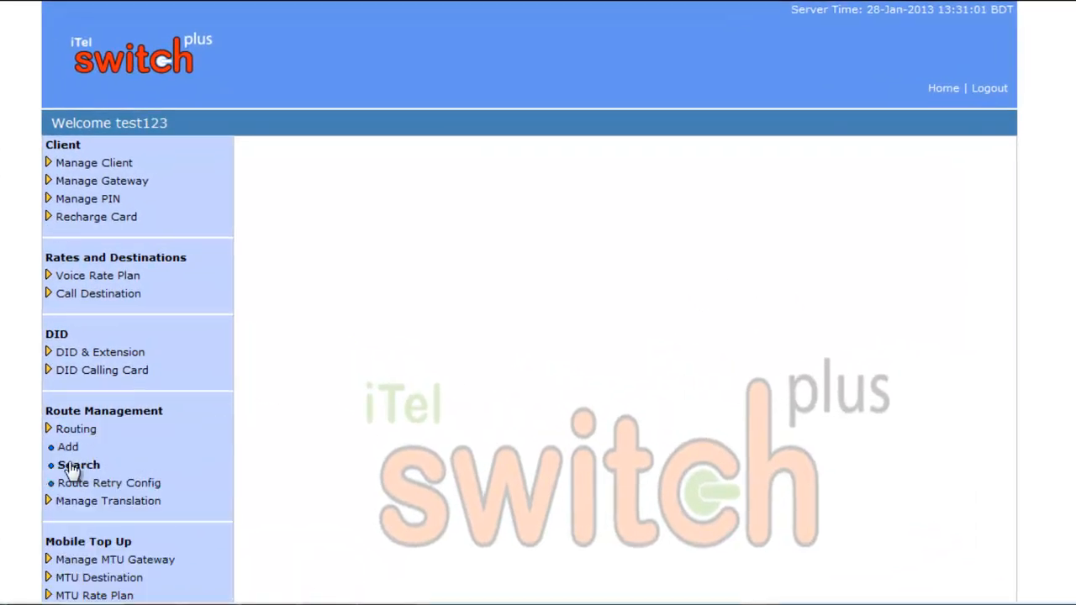
click(74, 467)
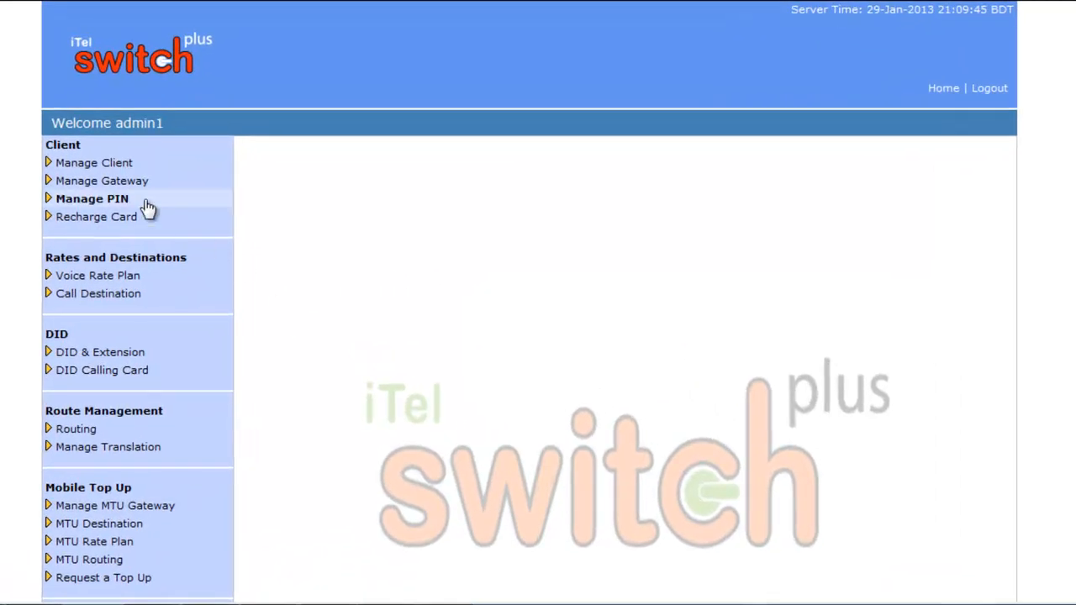
click(108, 200)
click(109, 272)
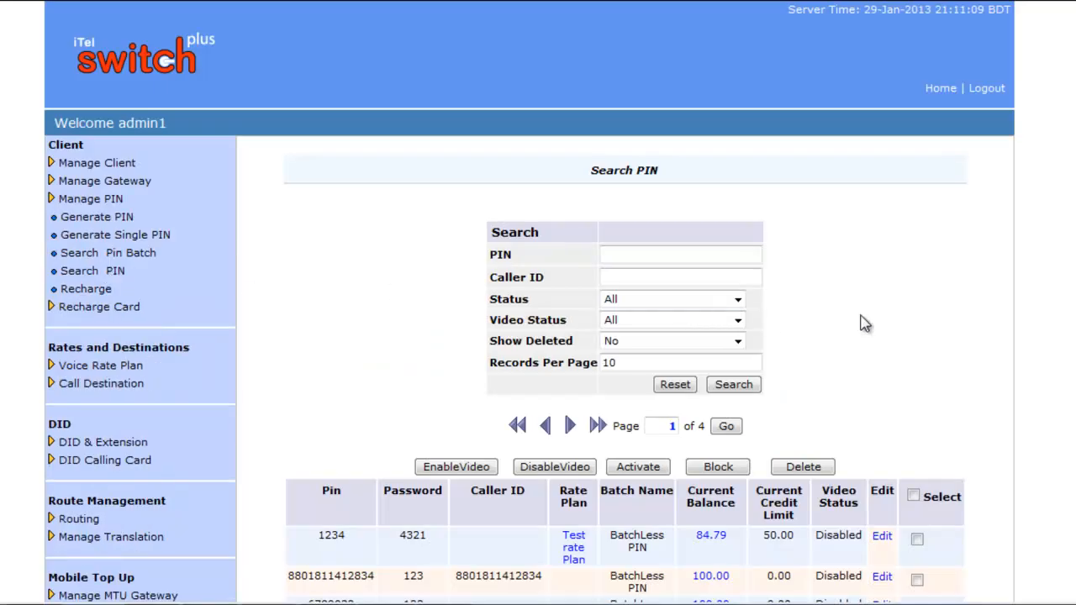
scroll(861, 323, down, 2)
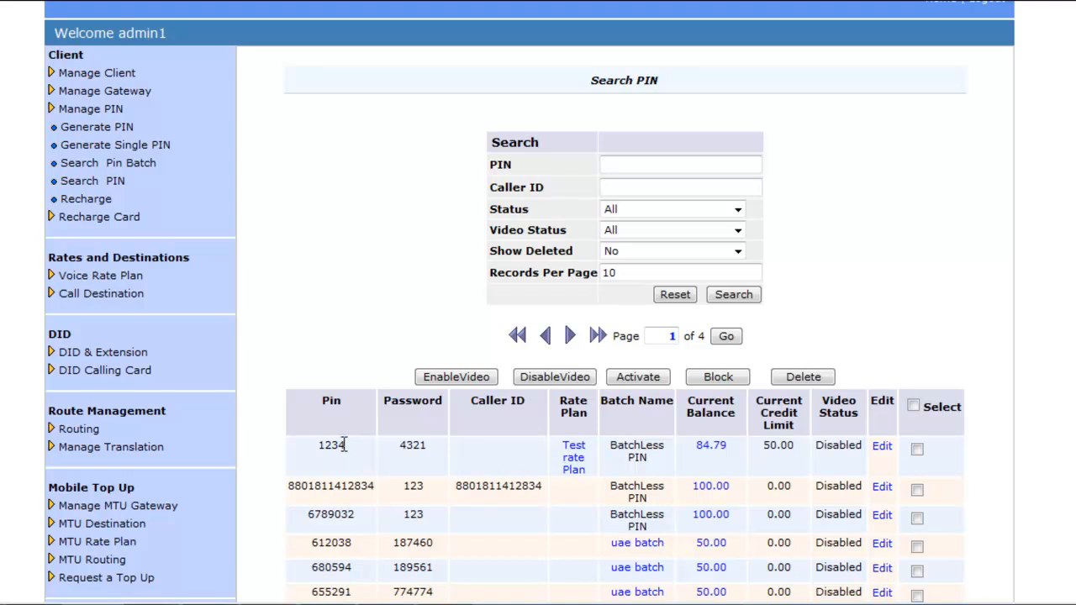
drag(344, 444, 310, 446)
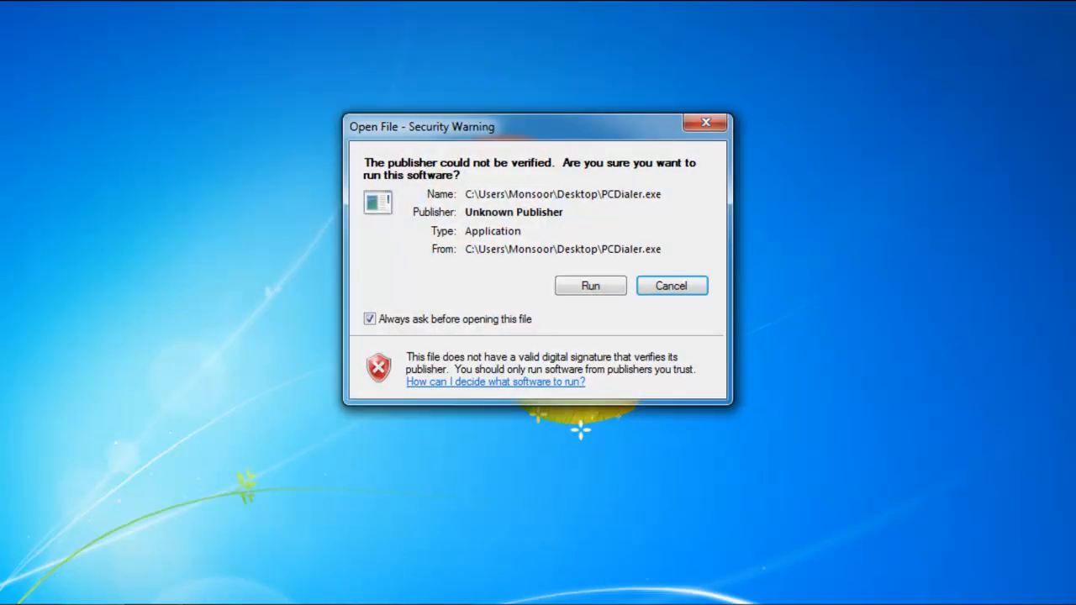
Step: Log in to PC Dialer with the account credentials and call the destination mobile number
click(604, 288)
text(25503)
click(510, 212)
text(1234)
click(517, 246)
text(1234)
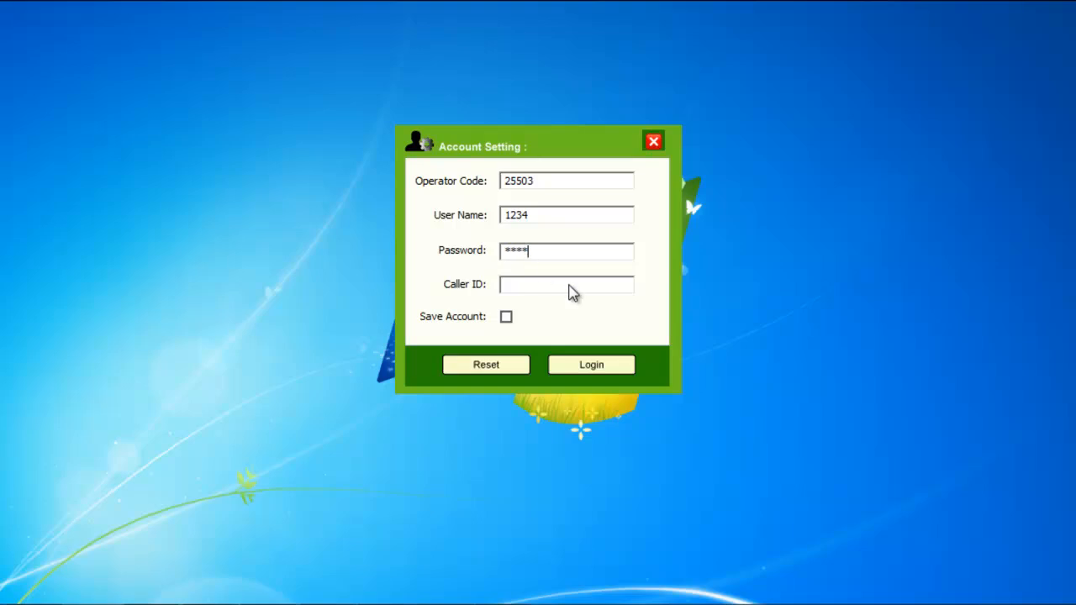
click(612, 374)
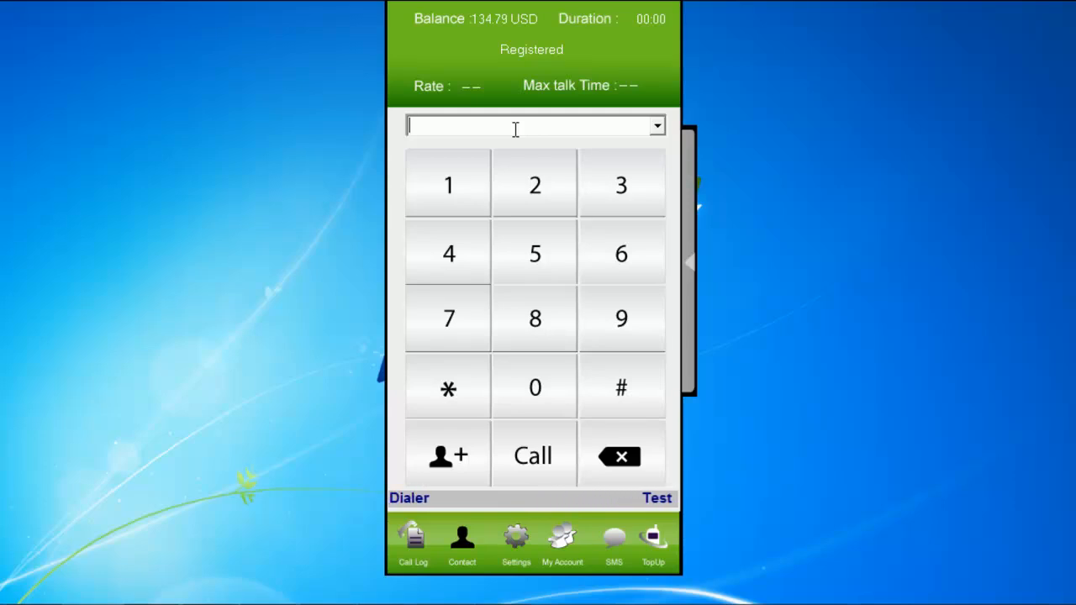
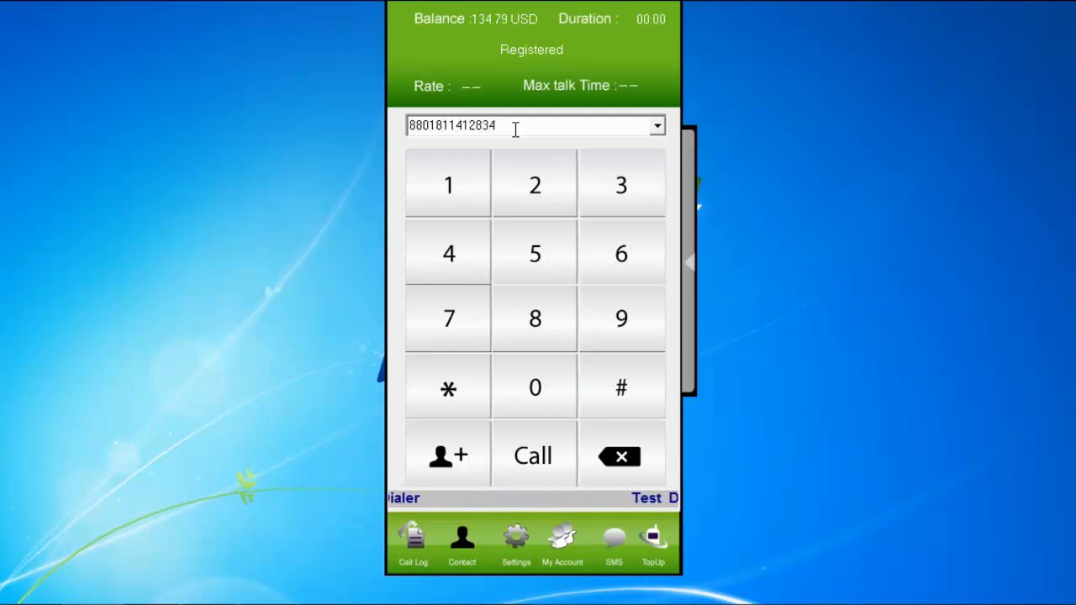
click(542, 463)
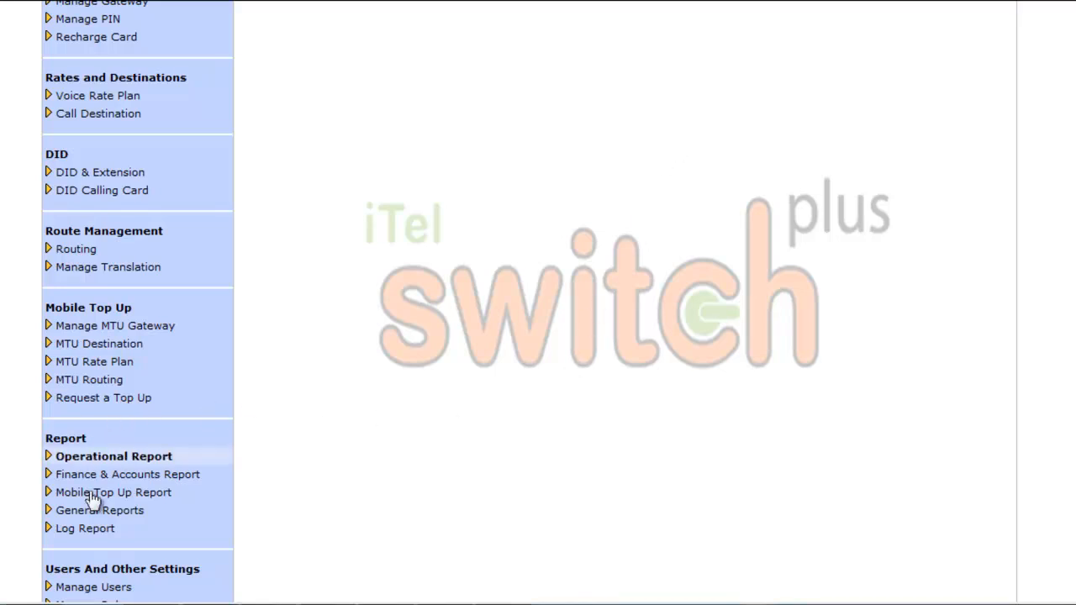
Step: Open Log Report > Live Call Log and inspect the running call's connection over Mir Telecom
click(97, 531)
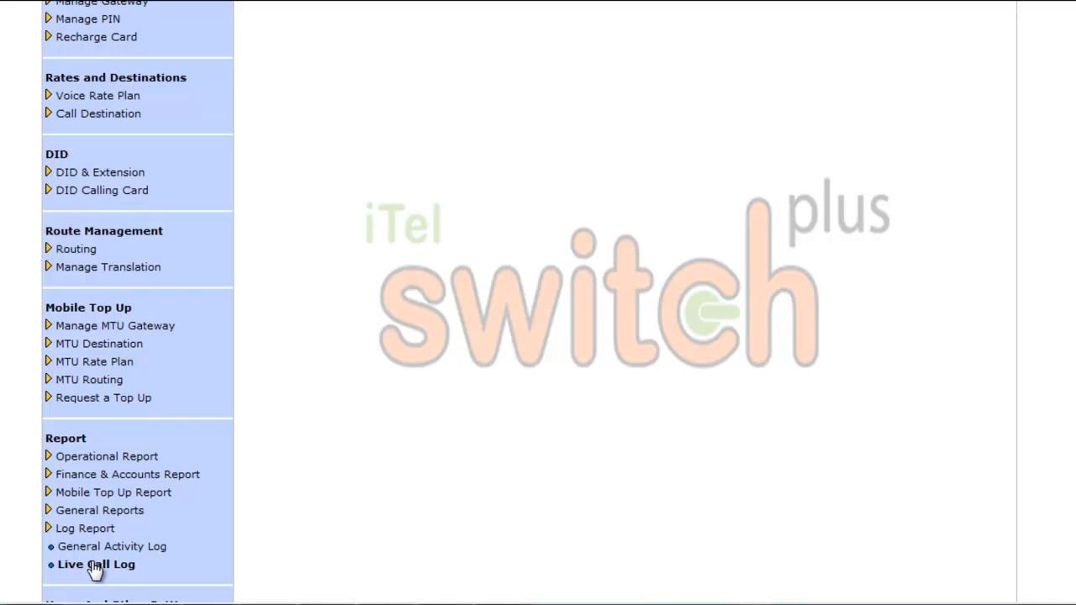
click(95, 565)
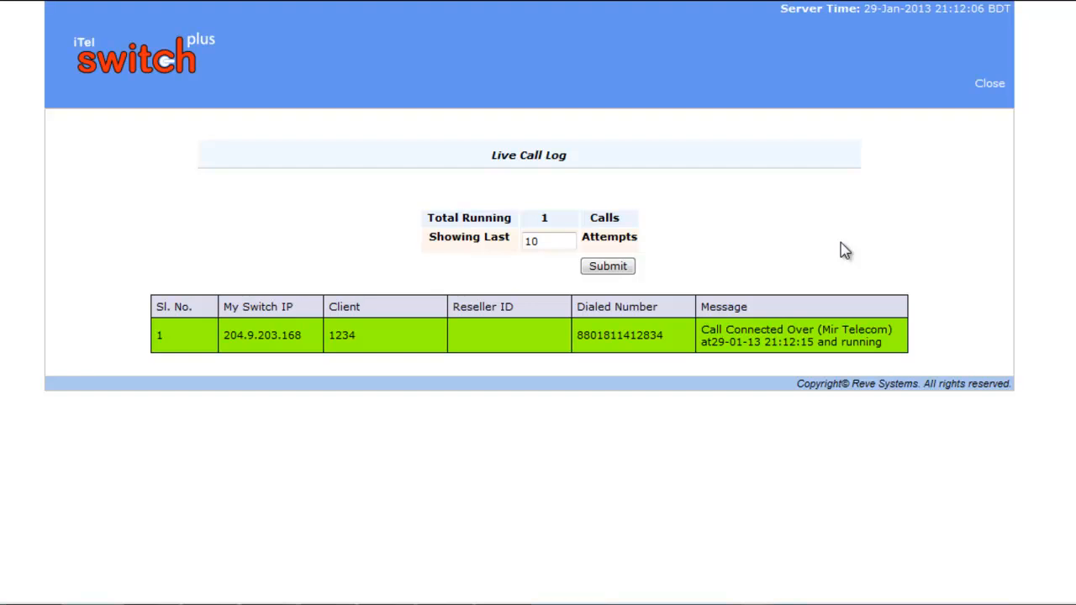
click(782, 340)
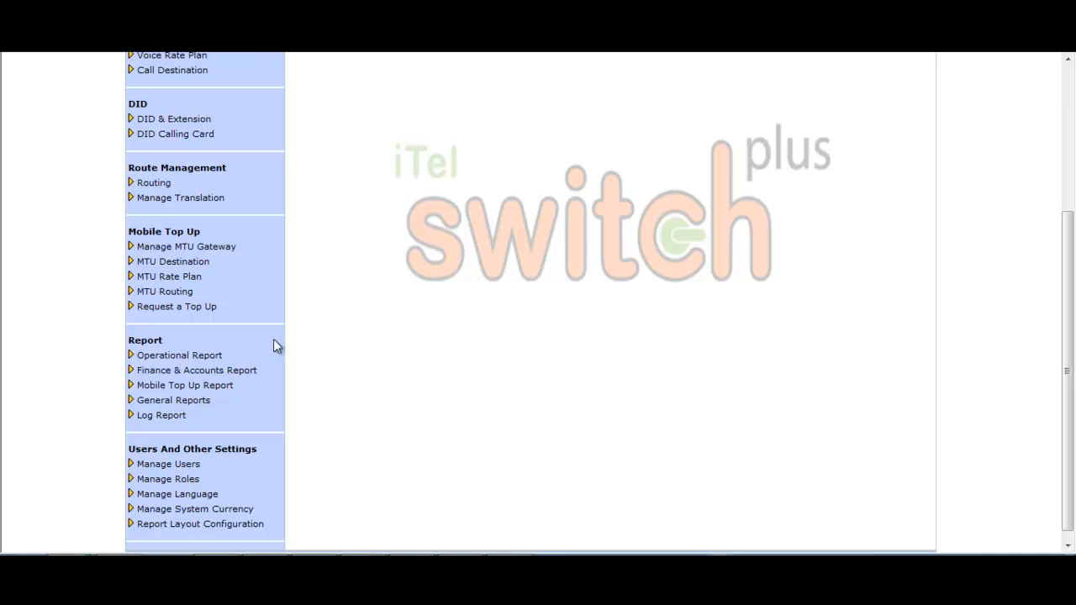
Step: Open the Active Call report with cleared client and code filters, then tick the test call and delete it
click(164, 357)
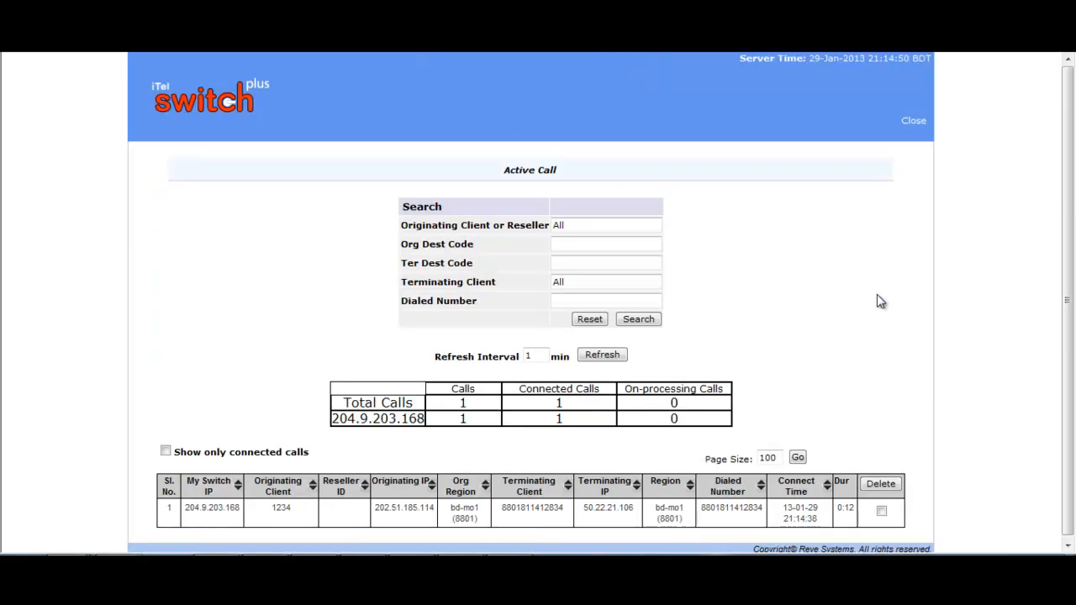
scroll(866, 290, down, 1)
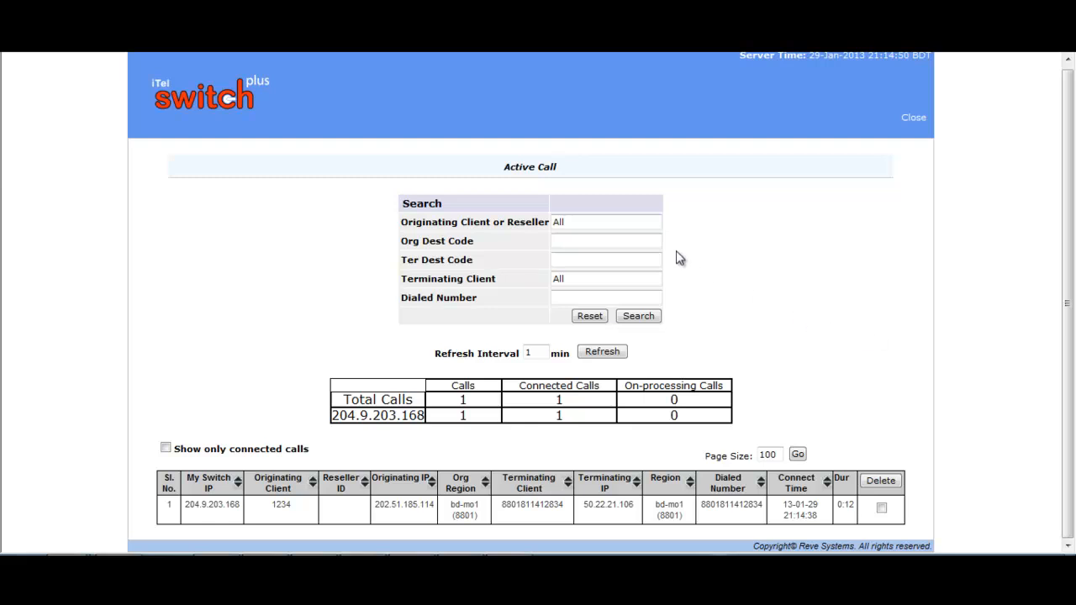
click(594, 218)
click(588, 238)
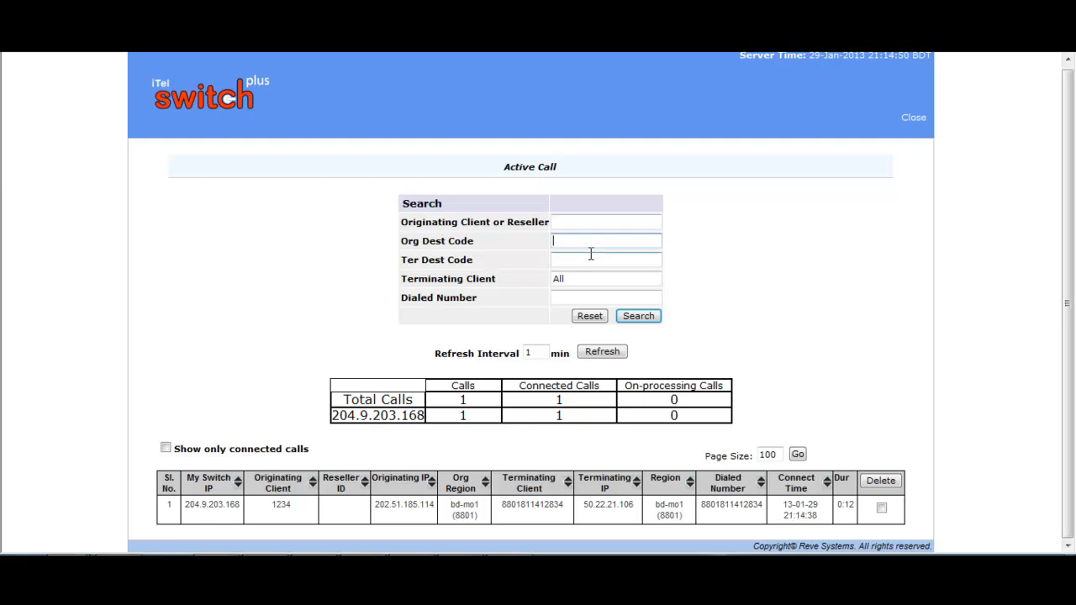
click(585, 261)
click(599, 278)
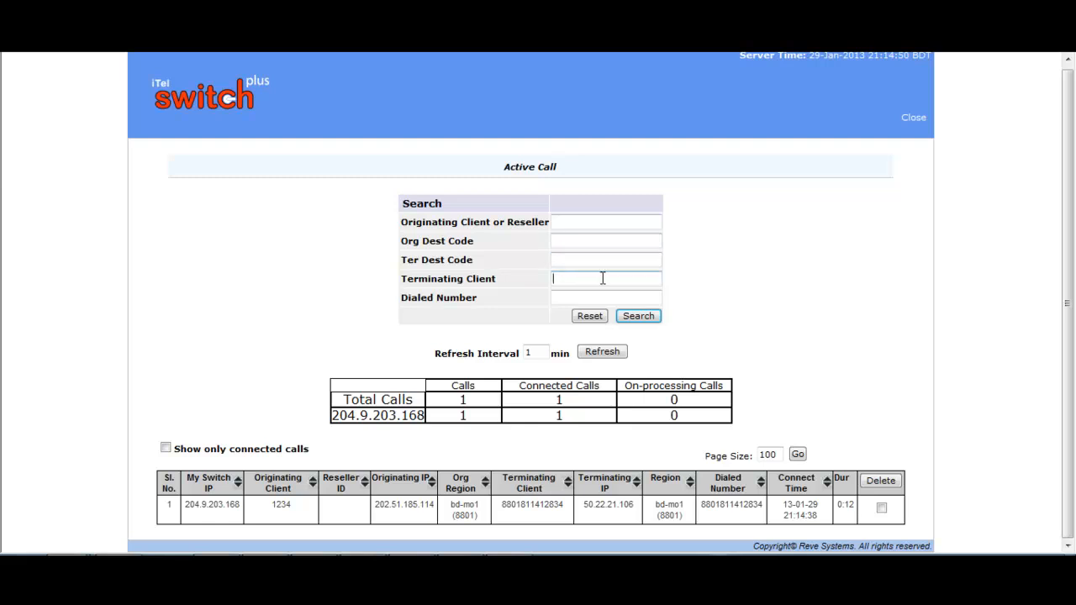
click(609, 294)
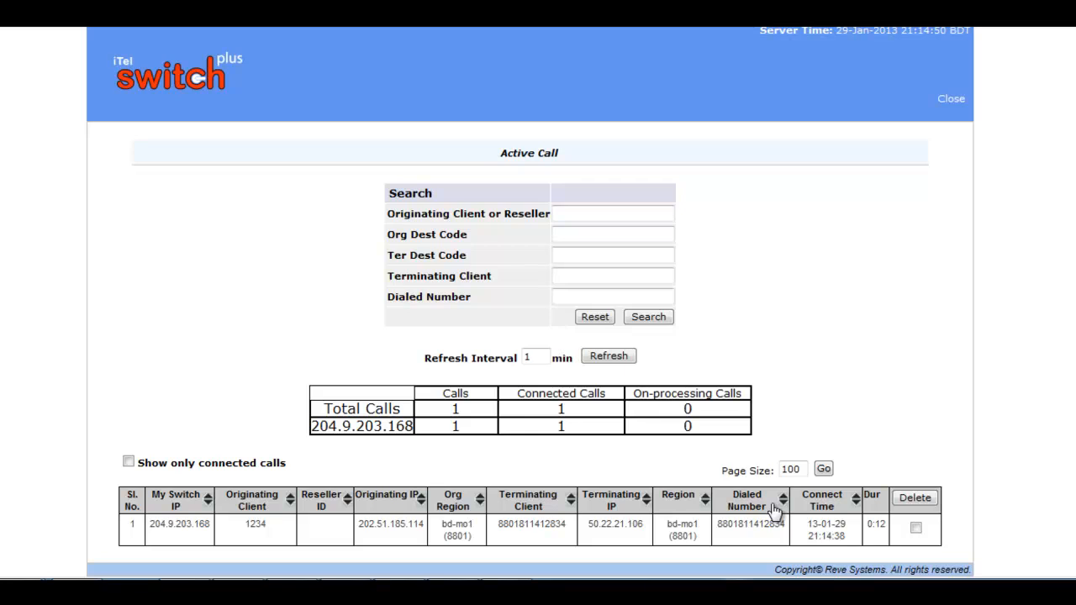
click(916, 528)
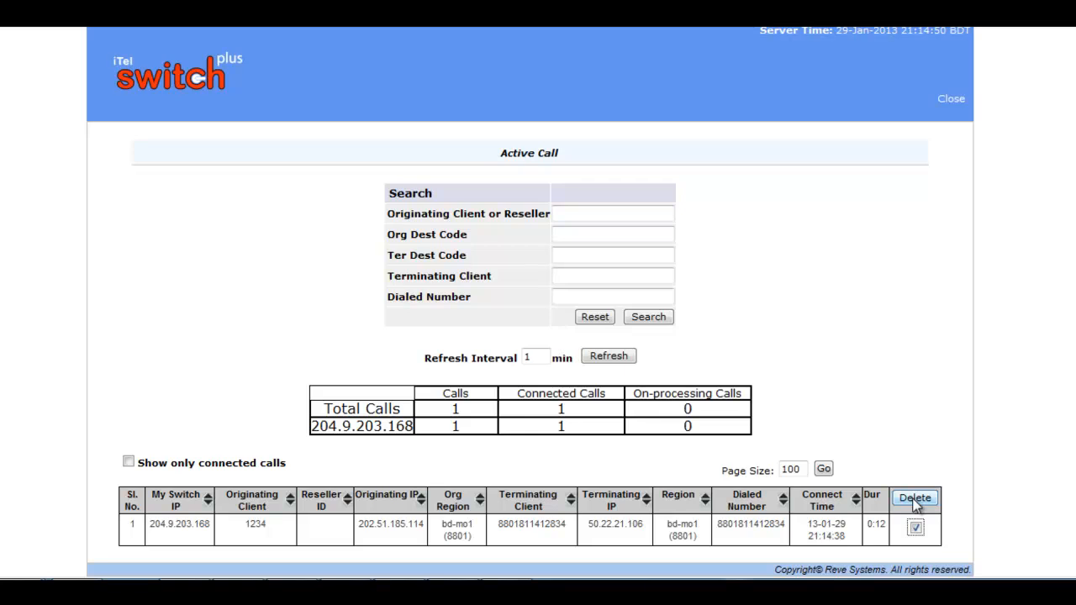
click(916, 500)
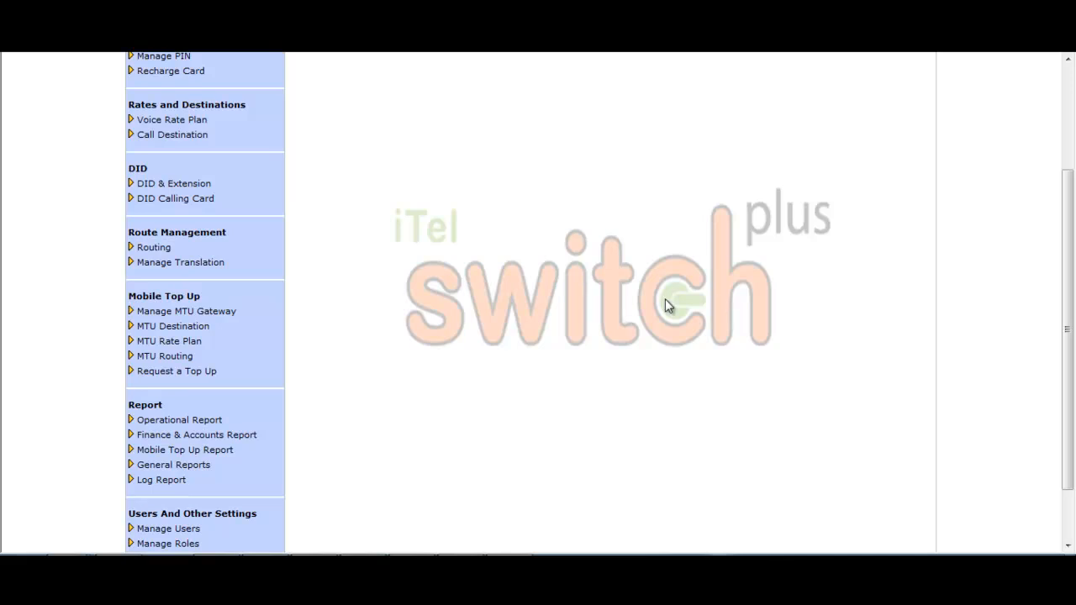
Step: Open the Monitoring Report from Operational Report in a new tab
click(202, 420)
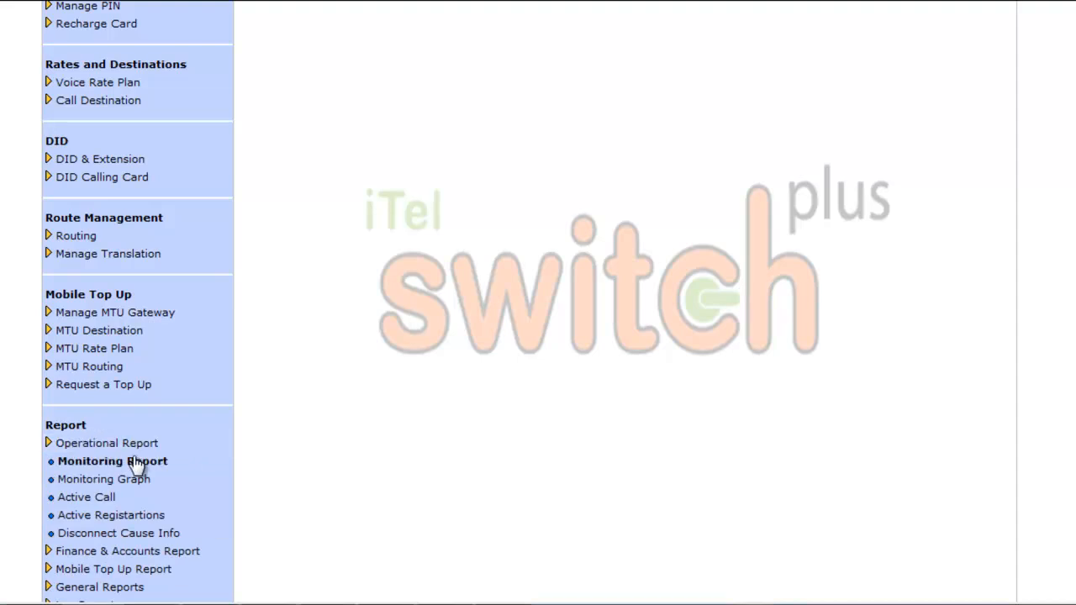
right_click(137, 465)
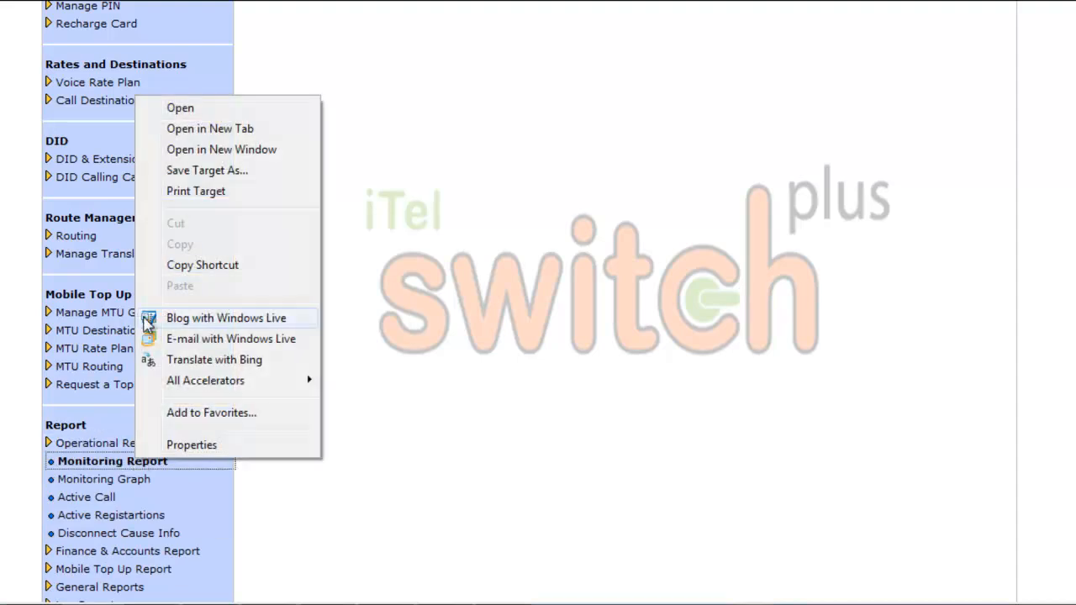
click(193, 128)
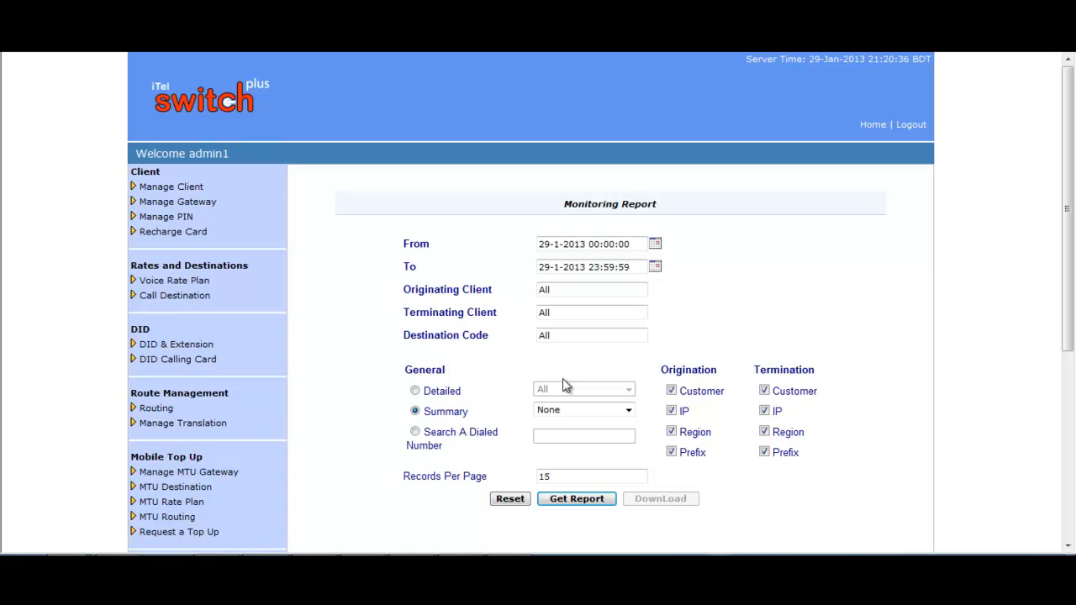
Step: Try the Detailed, Summary and Search modes, then generate a Detailed report of All calls
click(414, 391)
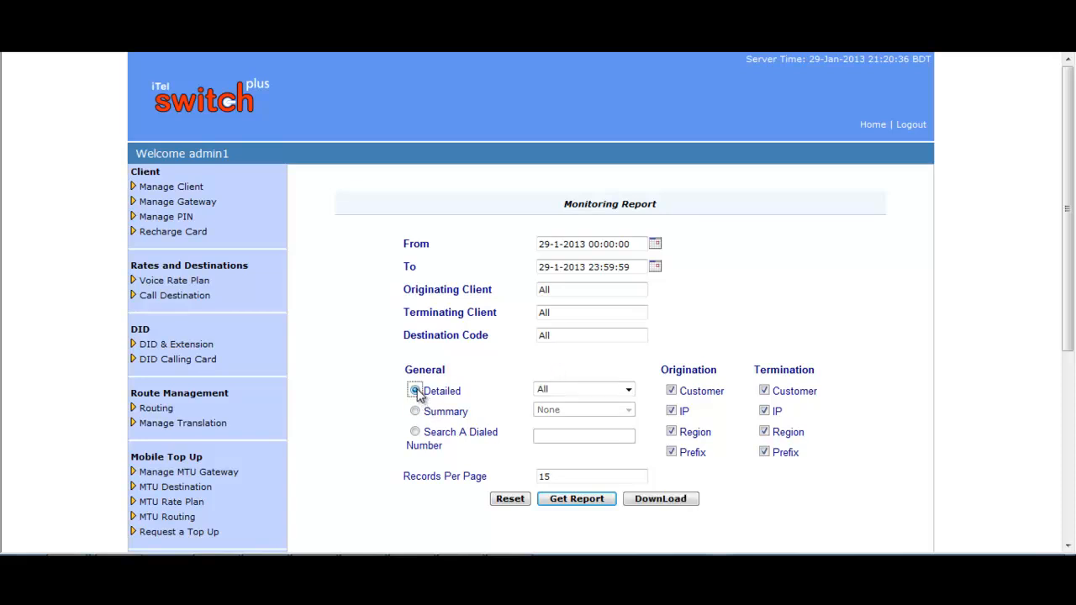
click(628, 391)
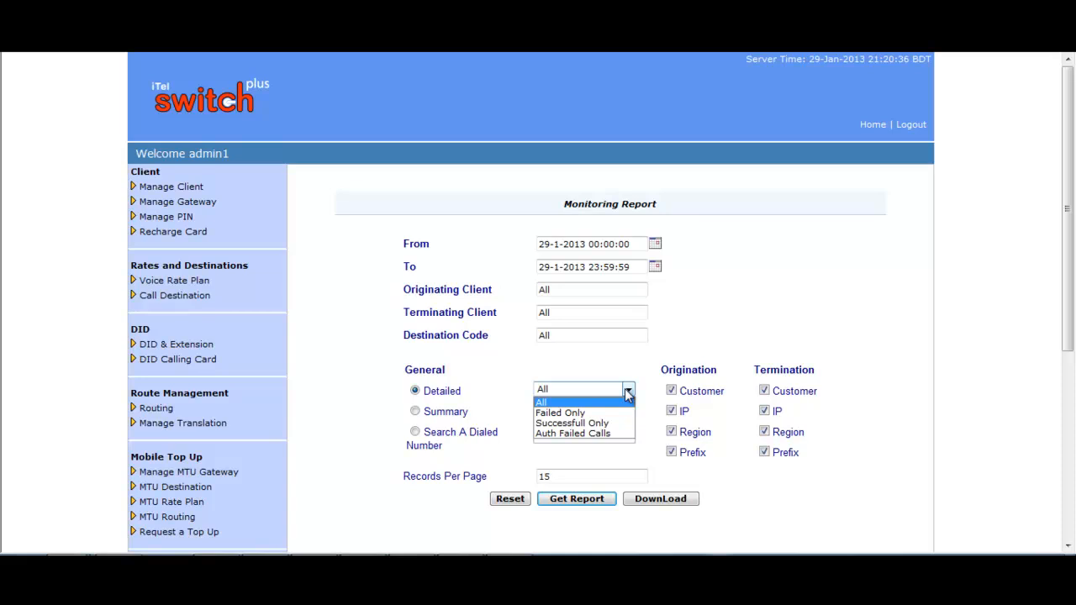
click(542, 403)
click(414, 412)
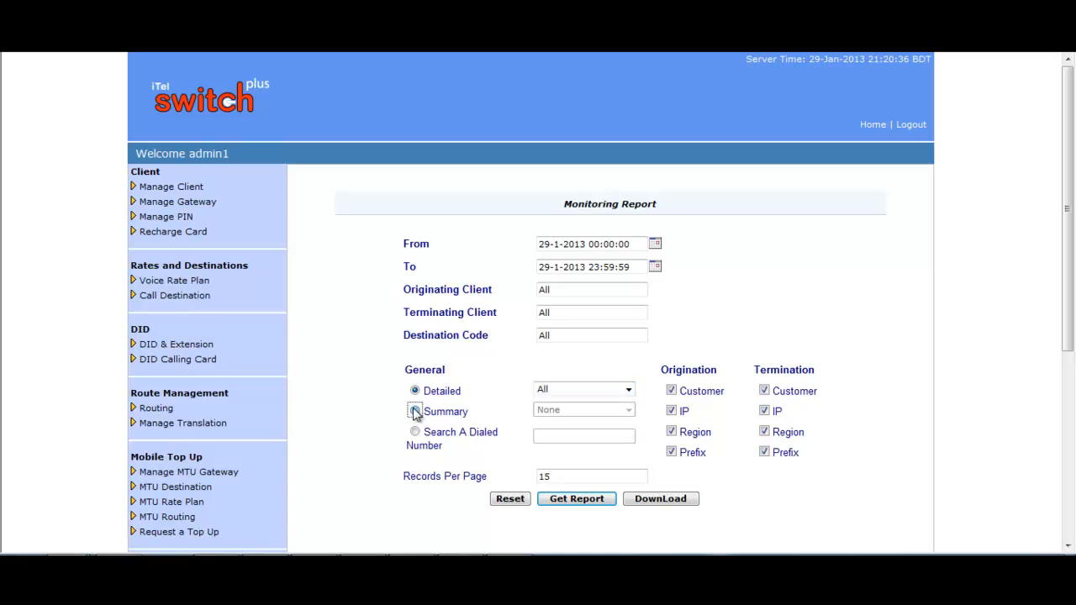
click(627, 410)
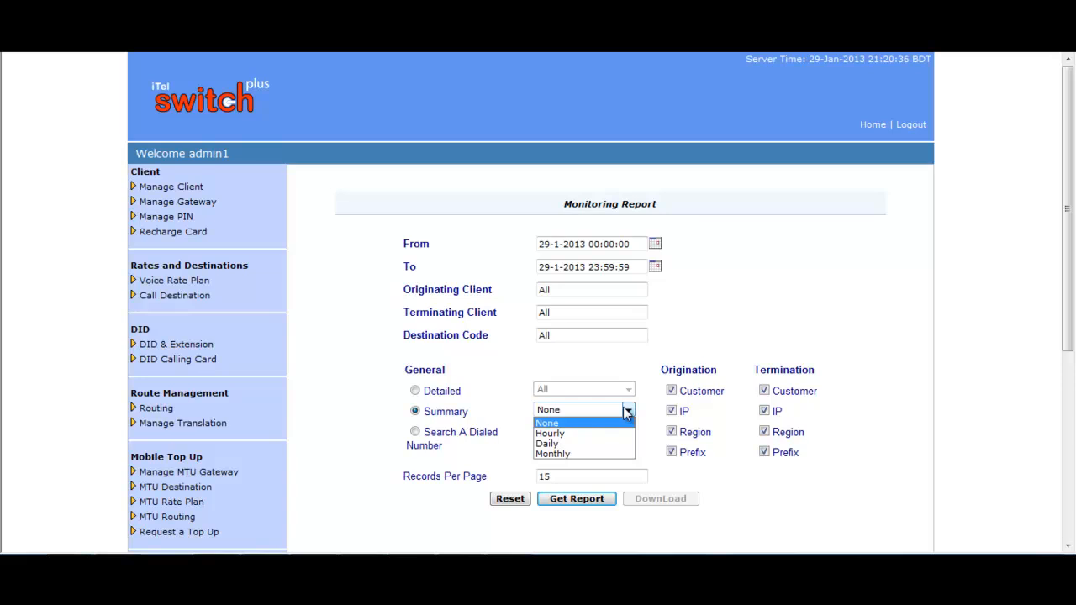
click(628, 411)
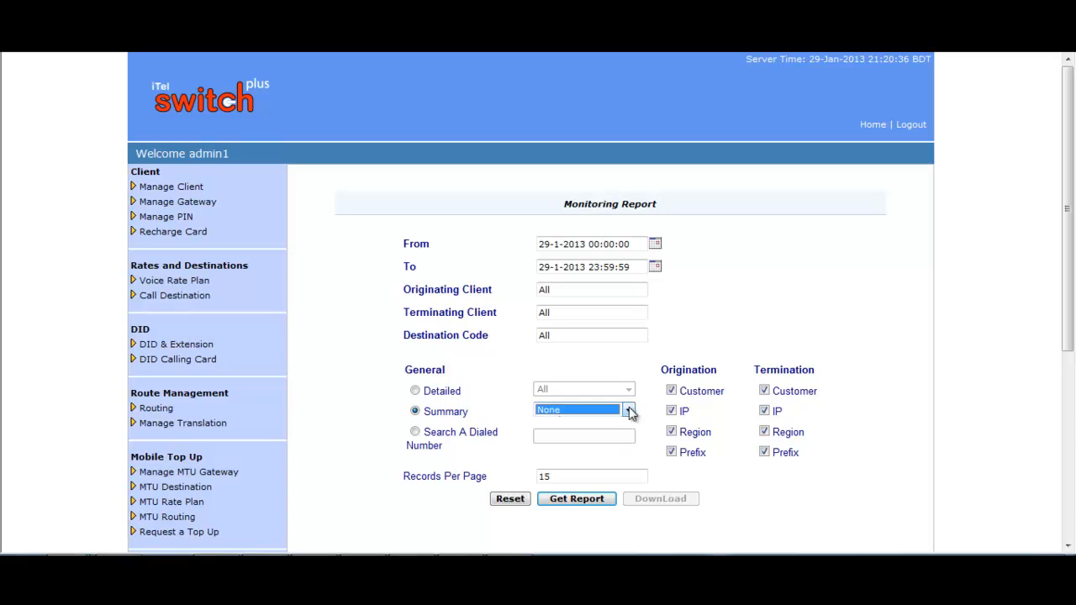
click(415, 432)
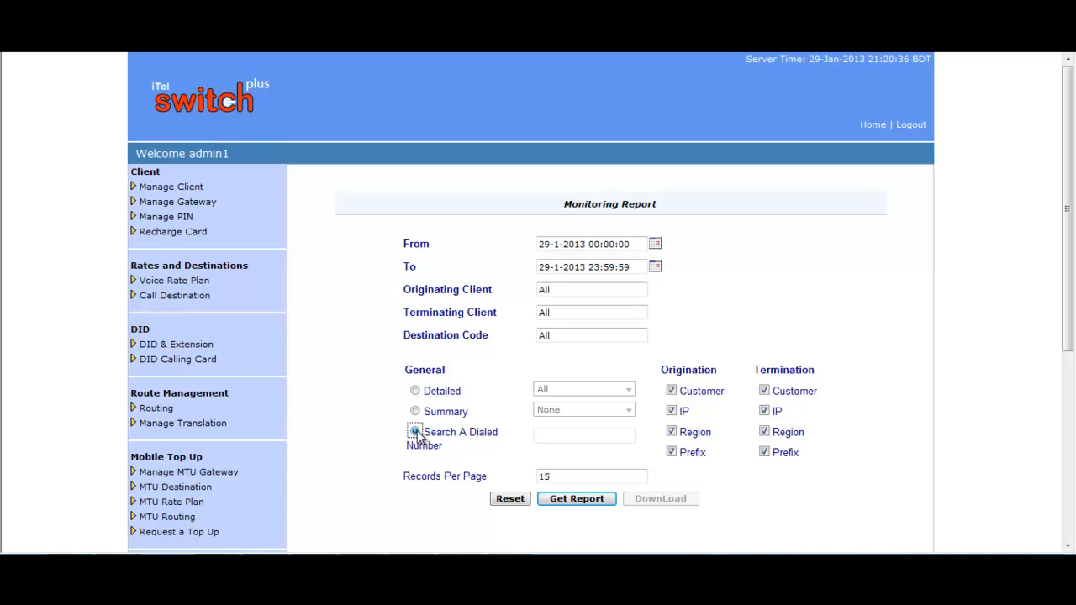
click(416, 391)
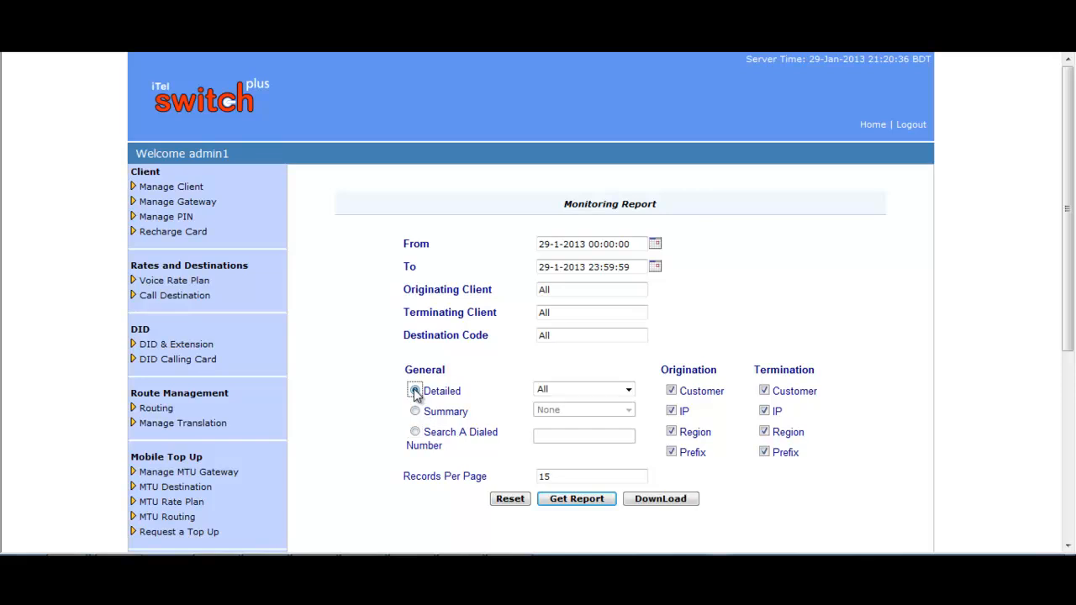
click(588, 501)
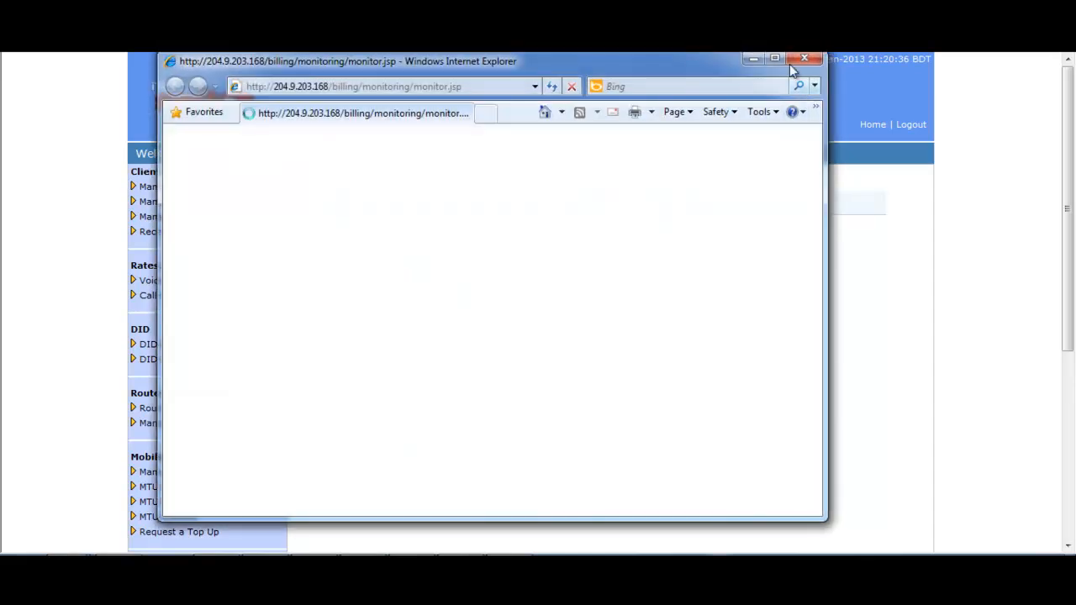
Step: Maximize the report window and open row 4's 'Dropped By Terminator.' packet trace
click(772, 59)
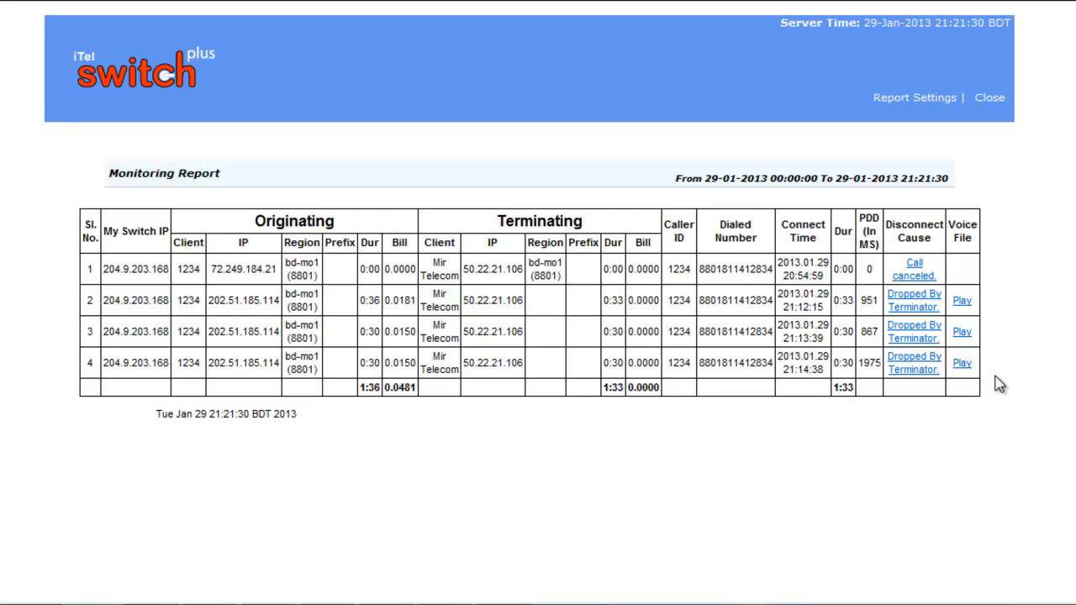
click(918, 363)
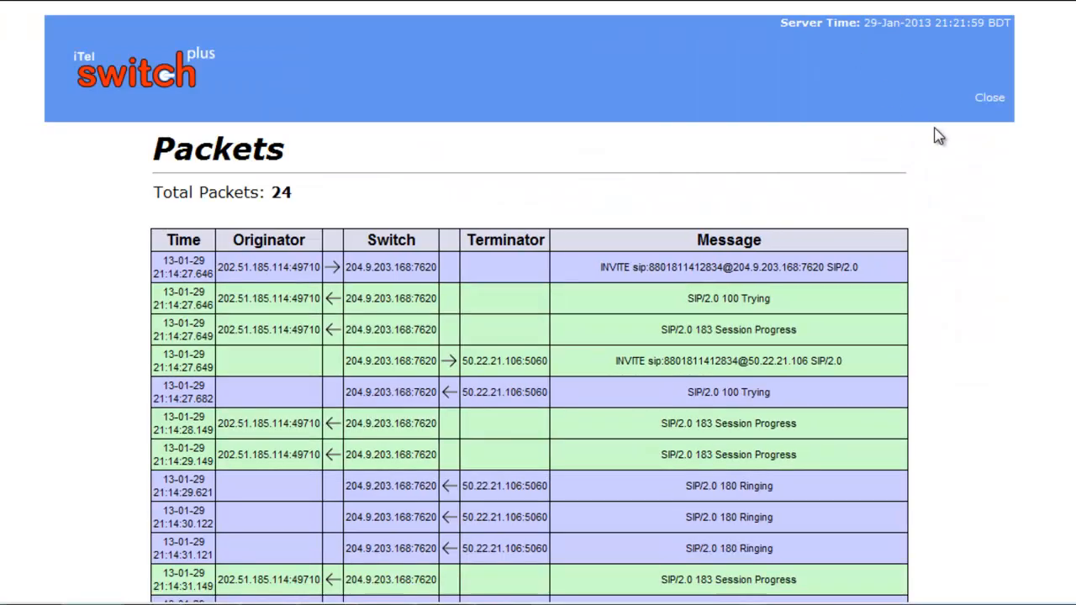
Step: Scroll through the 24 SIP messages of the 21:14 test call's packet trace
scroll(955, 160, down, 1)
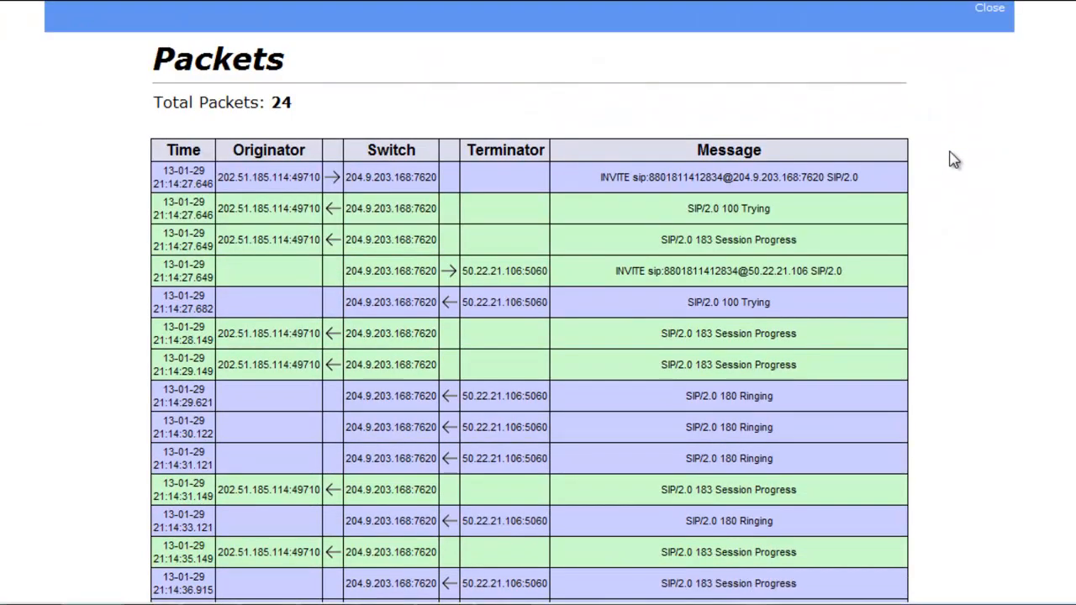
scroll(954, 160, down, 1)
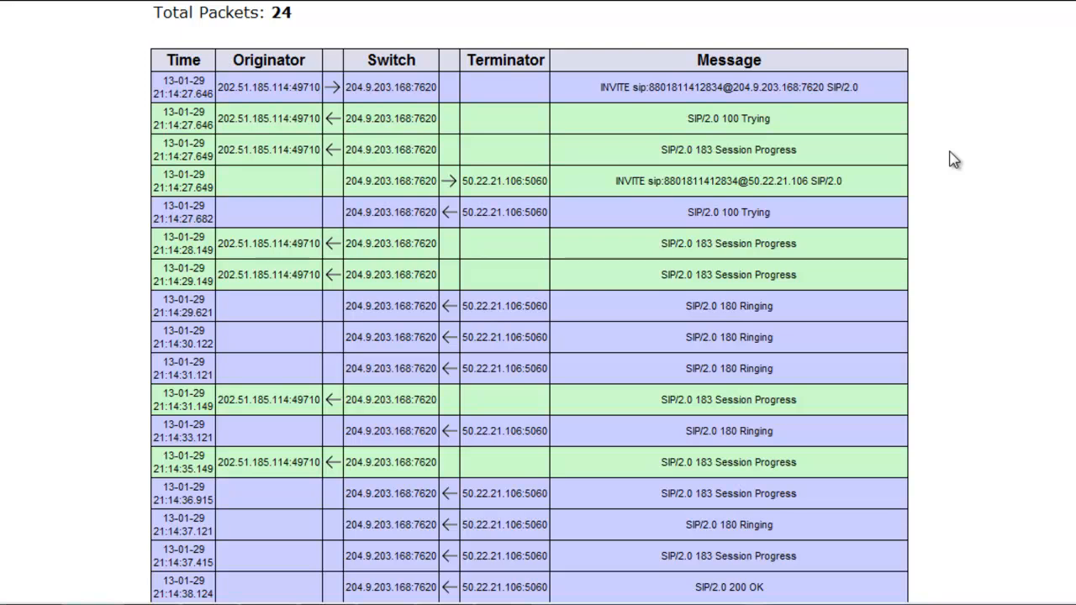